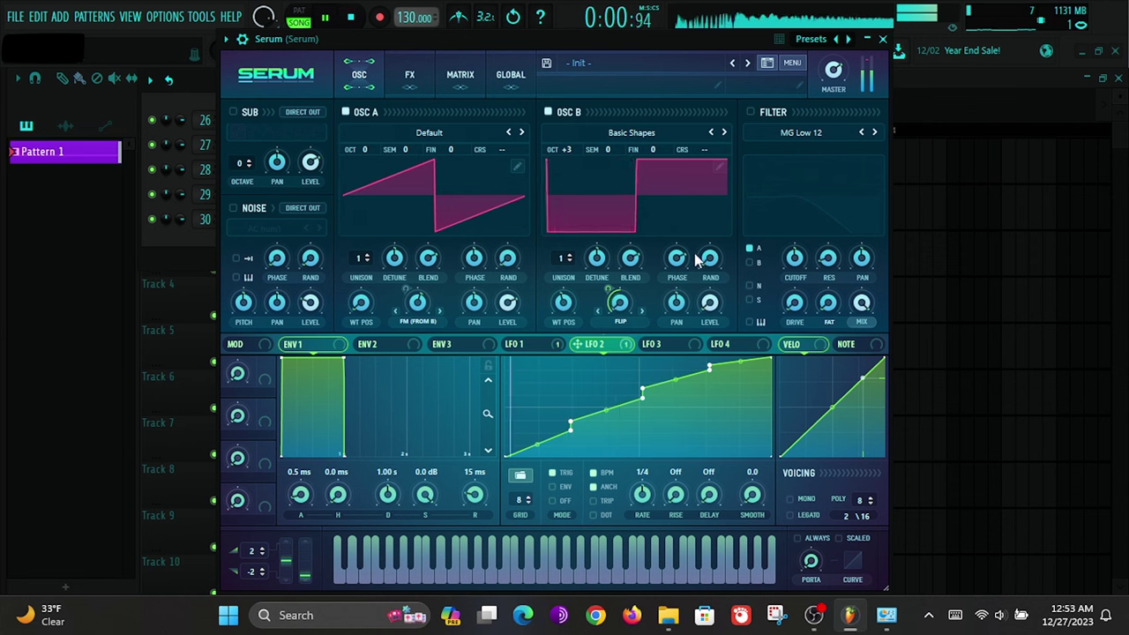
# Step: Adjust oscillator B's phase and move its wavetable position through the Basic Shapes to the saw waveform
pyautogui.moveTo(677, 263); pyautogui.dragTo(683, 214)
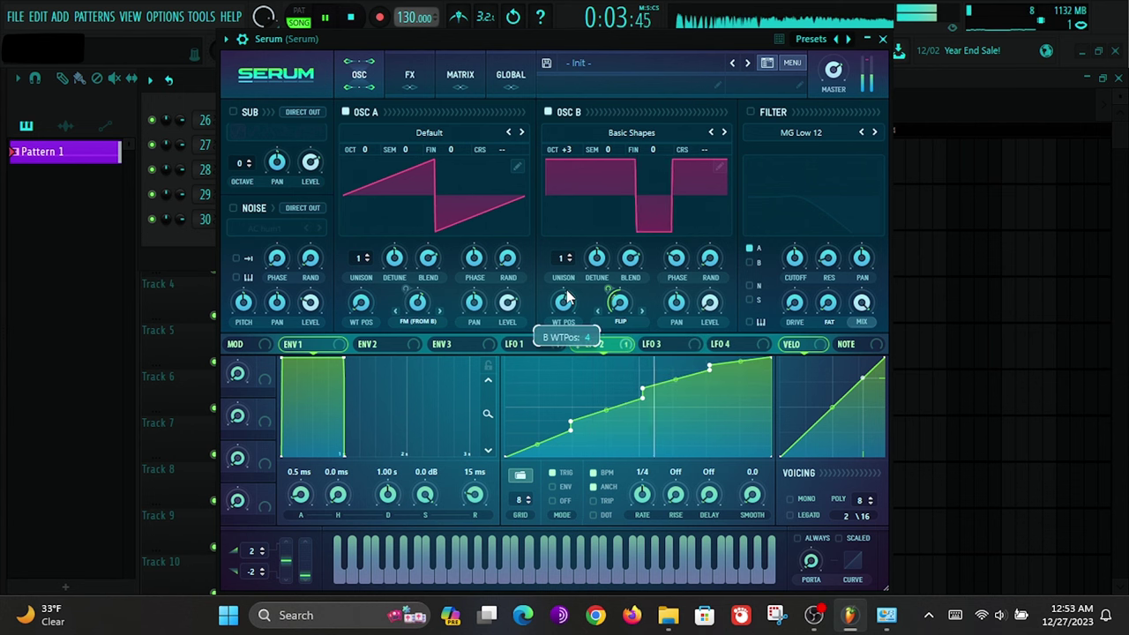
pyautogui.moveTo(564, 305); pyautogui.dragTo(505, 424)
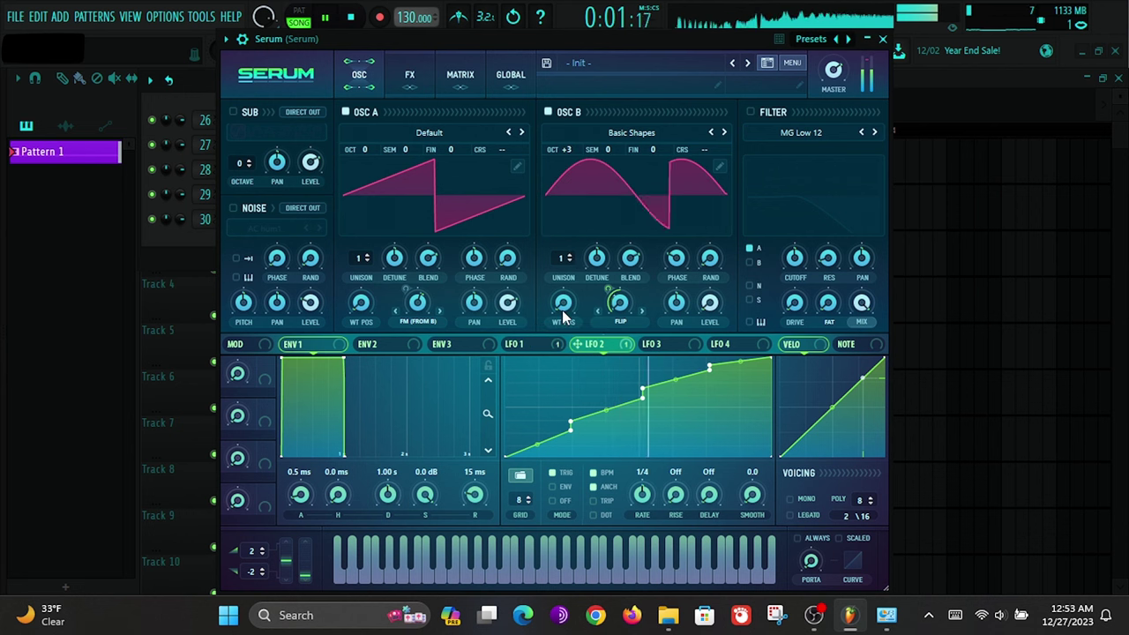
pyautogui.moveTo(561, 323); pyautogui.dragTo(619, 190)
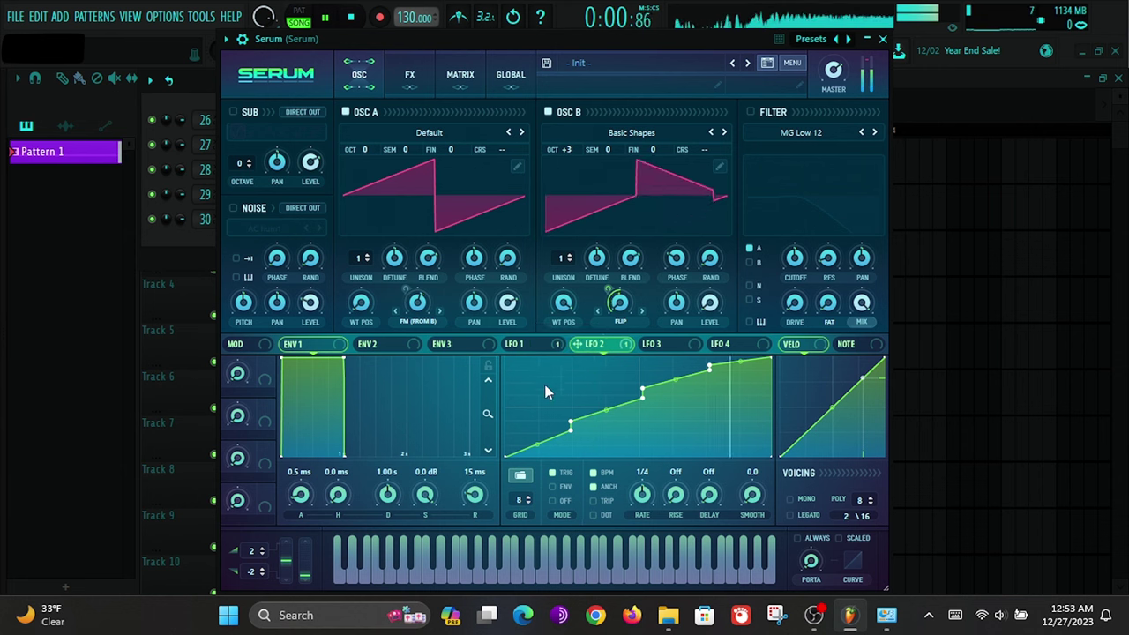
# Step: Set LFO 1's rate to 1/2 and adjust its modulation depth on oscillator A's FM (From B) warp
pyautogui.click(533, 344)
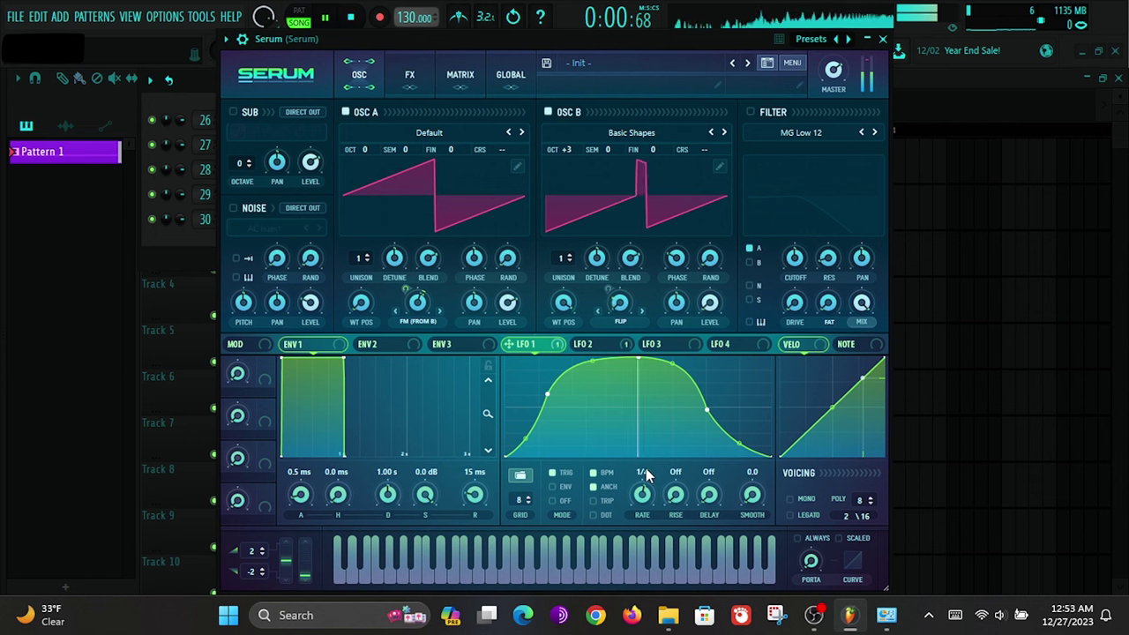
pyautogui.moveTo(646, 492); pyautogui.dragTo(645, 505)
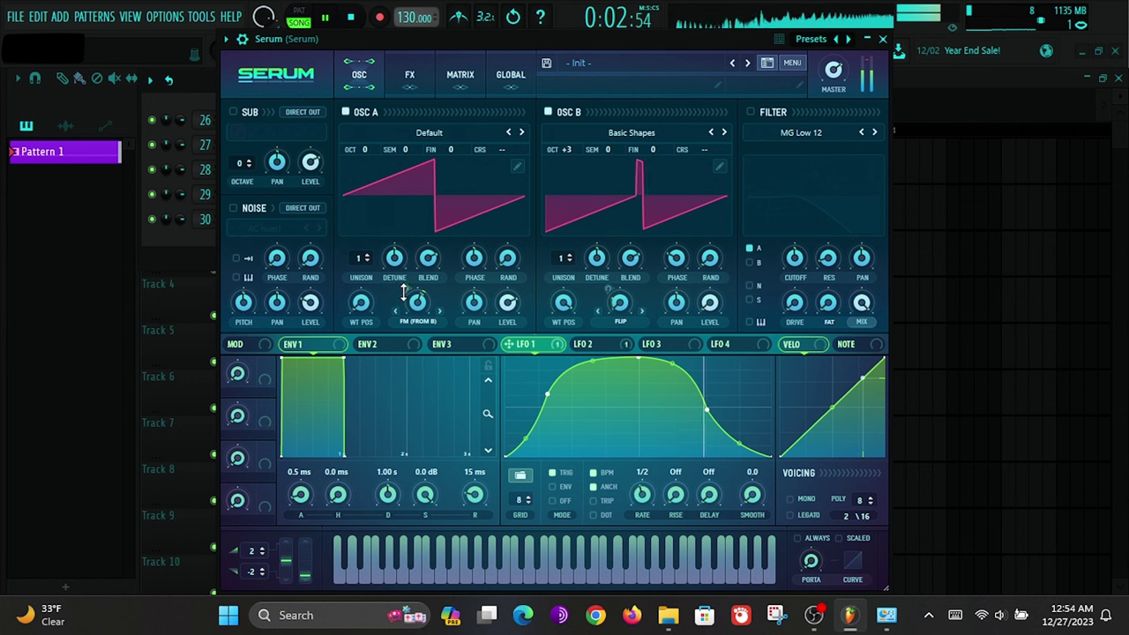
pyautogui.moveTo(403, 279)
pyautogui.moveTo(403, 279); pyautogui.dragTo(408, 284)
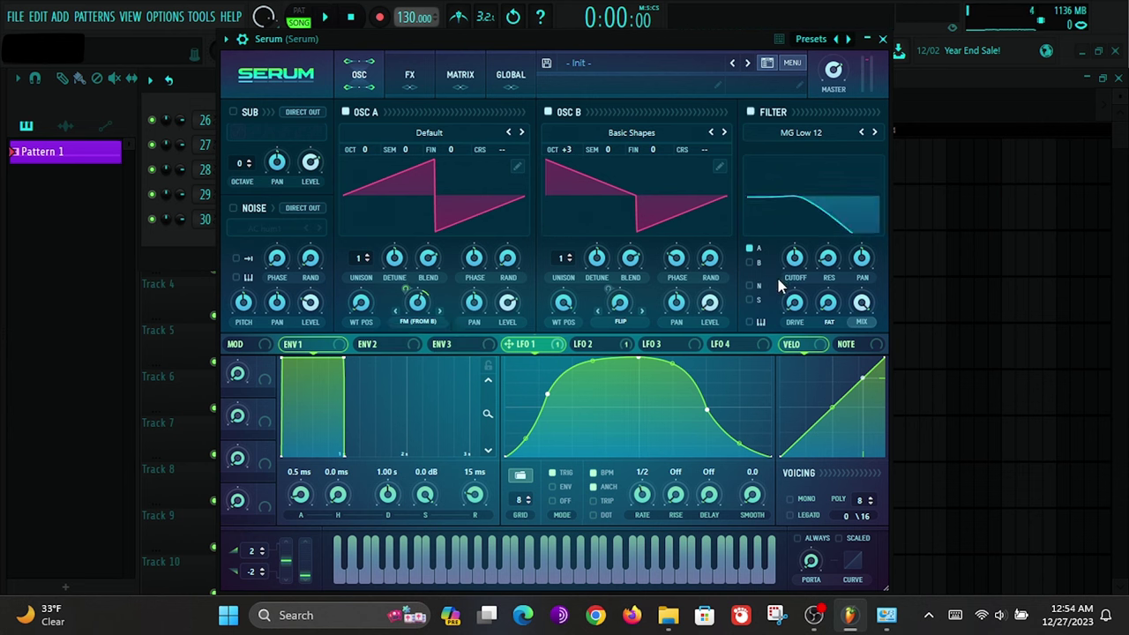
# Step: Enable the filter with key tracking and set its type to Ring Mod from the Misc filters
pyautogui.click(822, 134)
pyautogui.moveTo(805, 209)
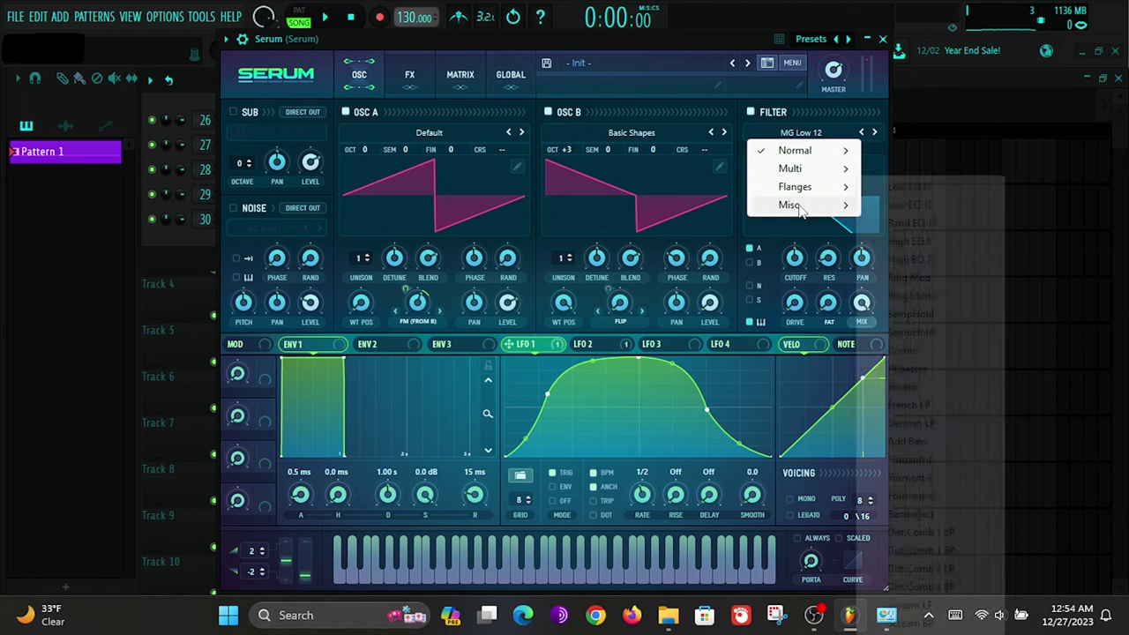
pyautogui.click(900, 279)
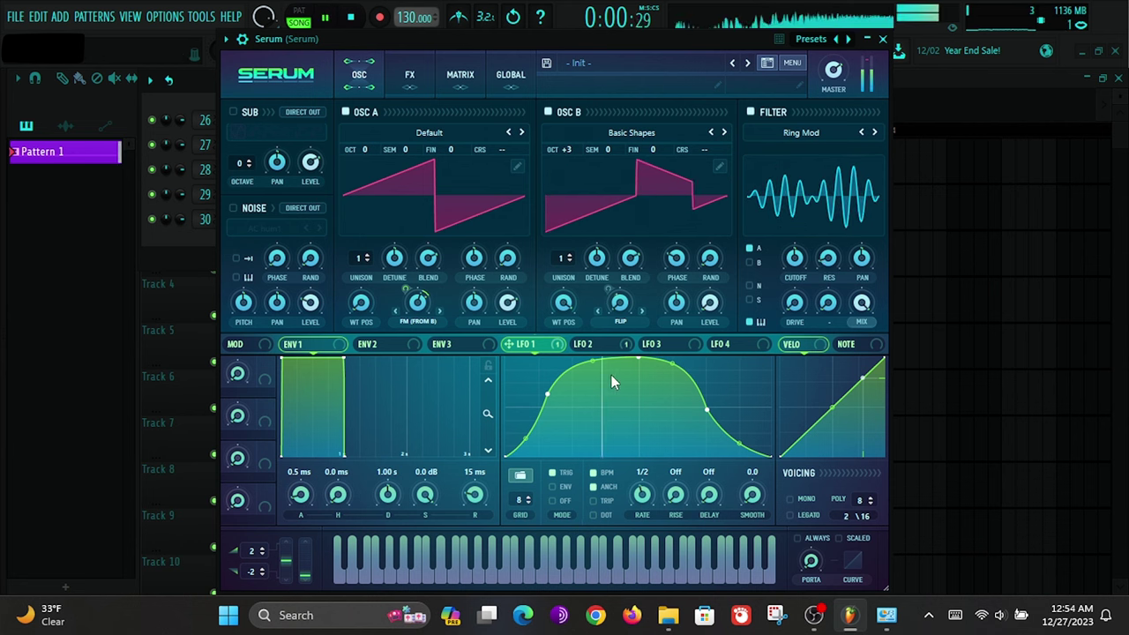
# Step: Assign LFO 1 to the Ring Mod filter's cutoff and adjust the modulation depth while listening to playback
pyautogui.click(599, 344)
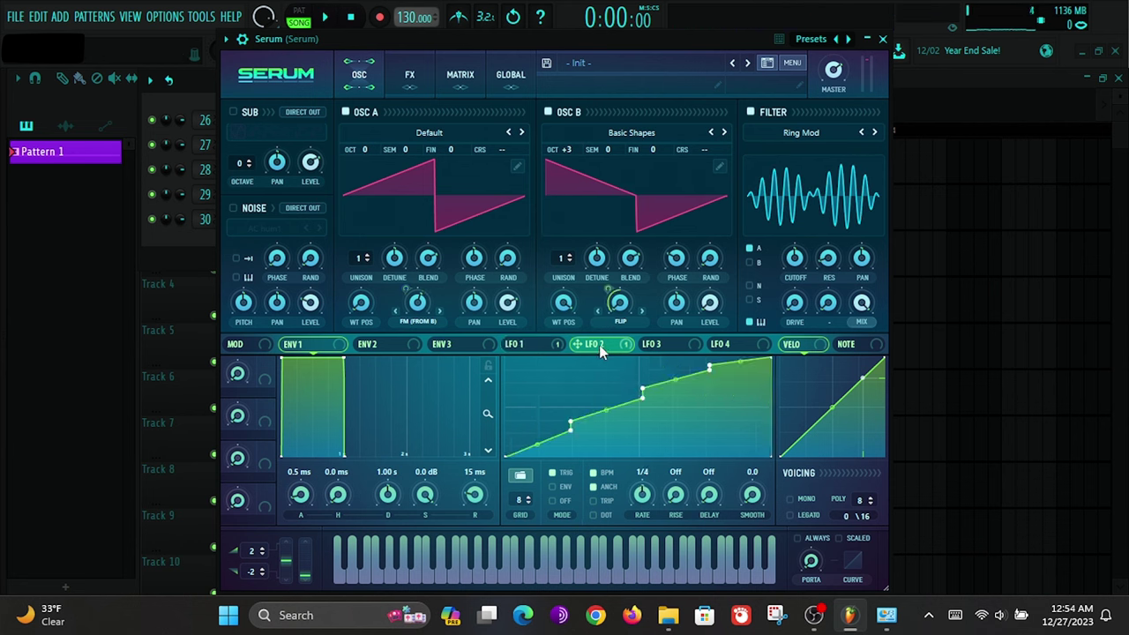
pyautogui.click(540, 347)
pyautogui.press('space')
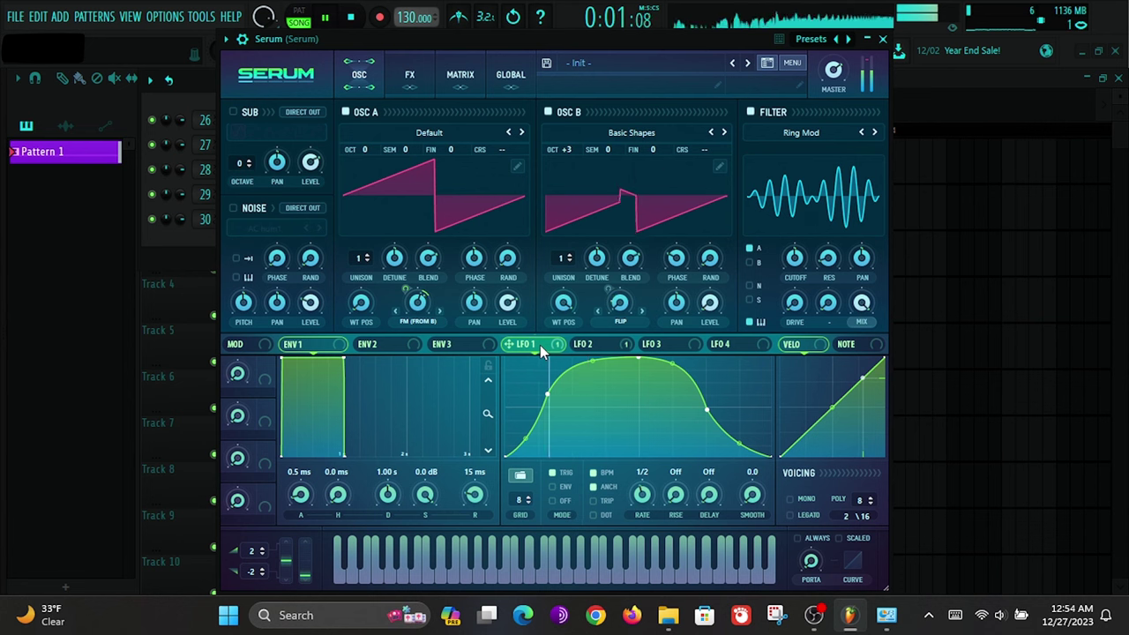
pyautogui.press('space')
pyautogui.moveTo(540, 347); pyautogui.dragTo(780, 307)
pyautogui.press('space')
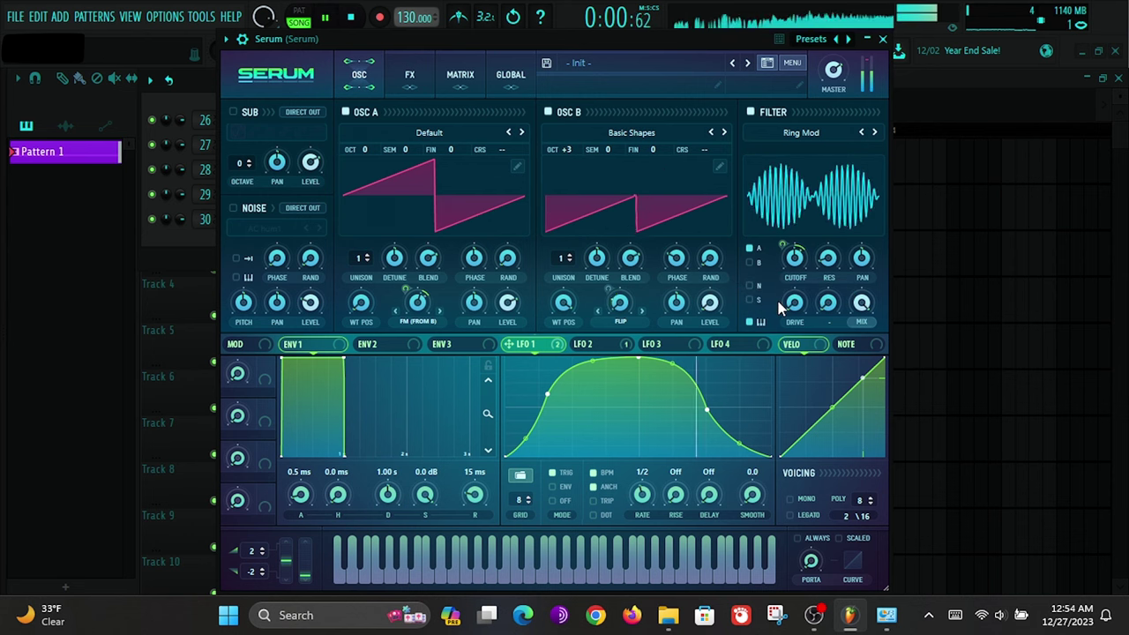
pyautogui.moveTo(783, 247)
pyautogui.mouseDown()
pyautogui.moveTo(783, 215)
pyautogui.moveTo(782, 248)
pyautogui.moveTo(777, 226)
pyautogui.mouseUp()
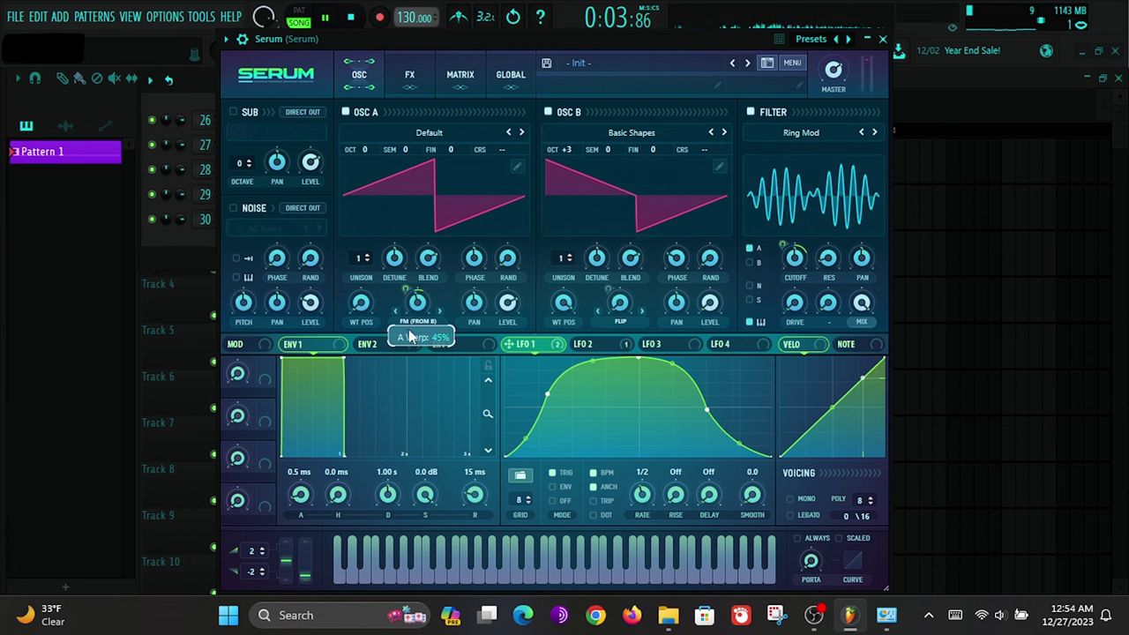
# Step: Adjust oscillator A's FM (From B) warp amount and its LFO 1 modulation depth
pyautogui.moveTo(409, 331); pyautogui.dragTo(407, 293)
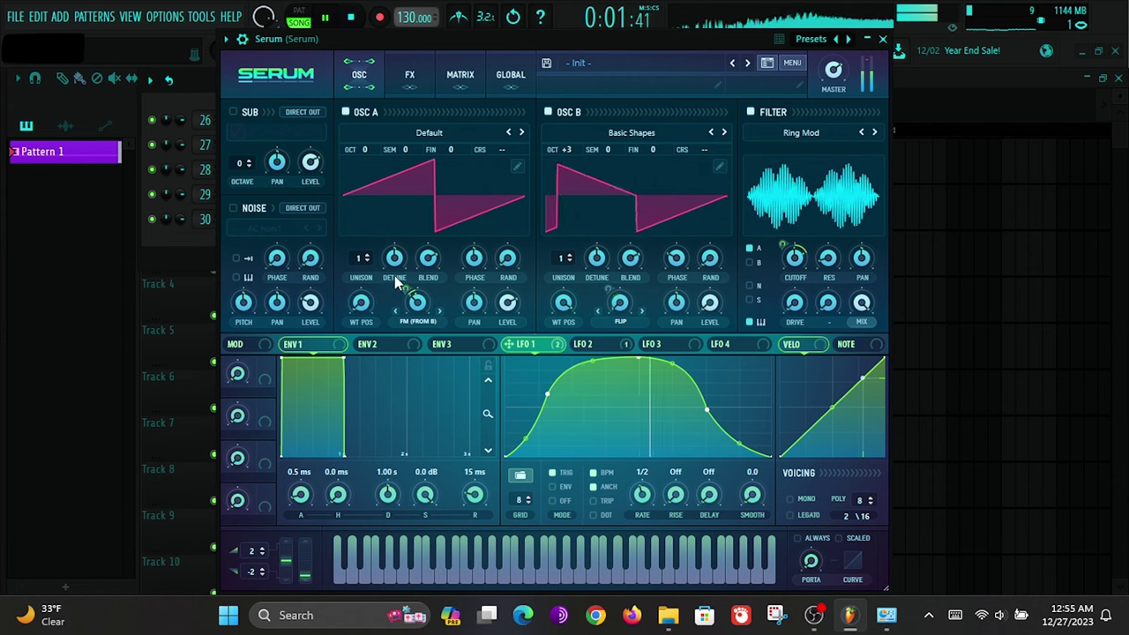
pyautogui.moveTo(404, 293)
pyautogui.mouseDown()
pyautogui.moveTo(405, 261)
pyautogui.moveTo(402, 284)
pyautogui.moveTo(399, 274)
pyautogui.mouseUp()
# Step: Audition oscillator B's wavetable position at the sine shape and return it to the saw shape
pyautogui.moveTo(562, 305); pyautogui.dragTo(554, 406)
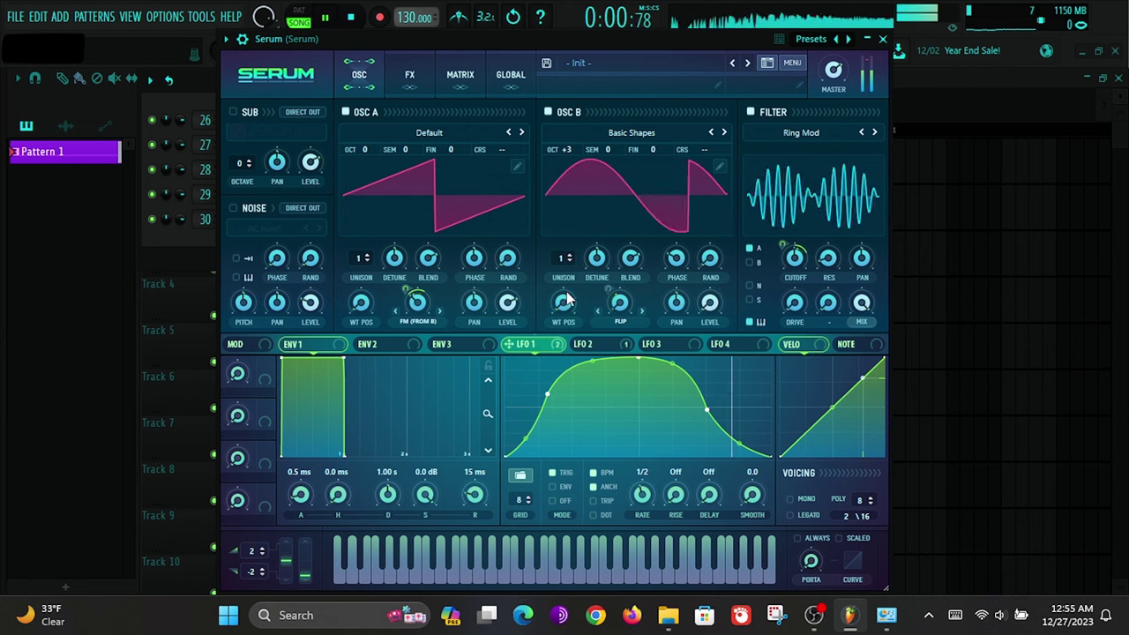
pyautogui.moveTo(570, 264); pyautogui.dragTo(617, 169)
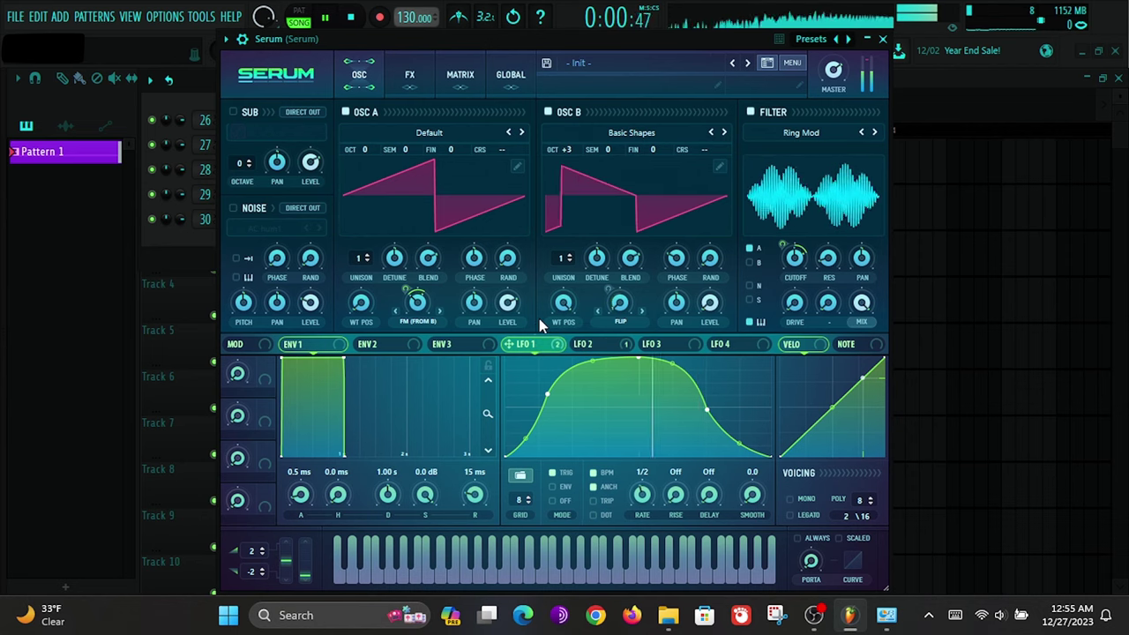
pyautogui.press('space')
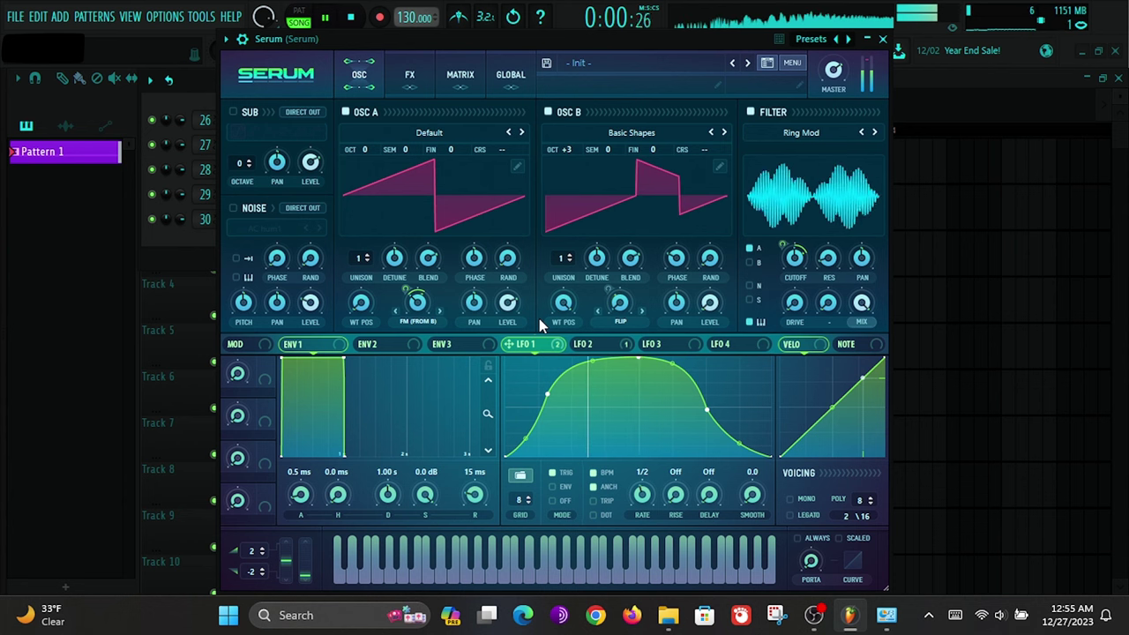
# Step: Enable the Tube distortion effect and raise its drive above 80%
pyautogui.click(431, 87)
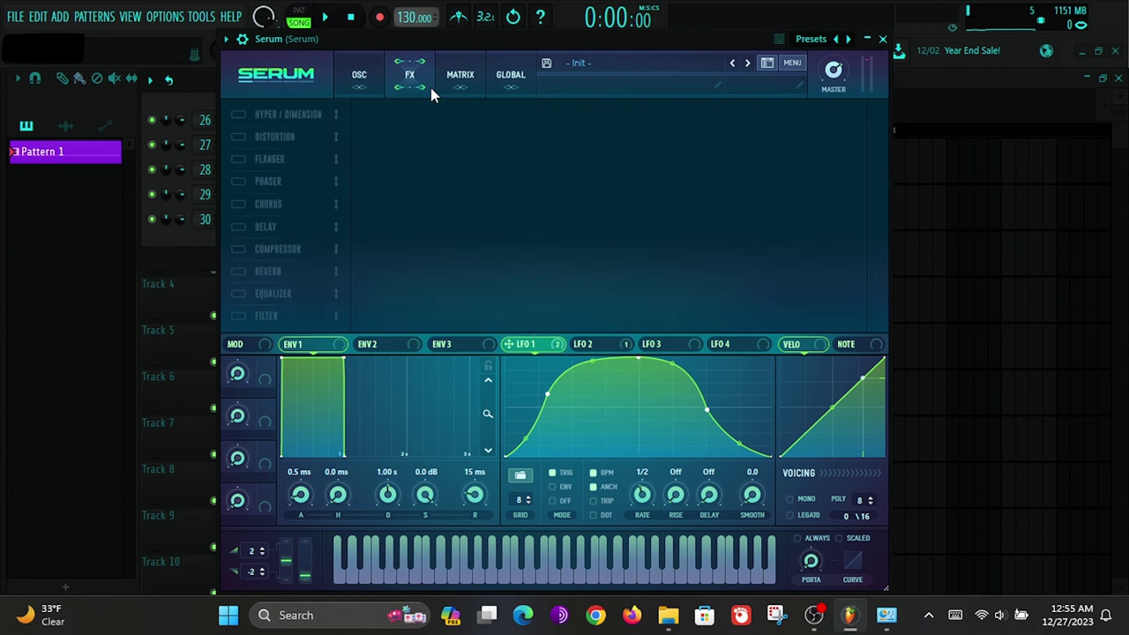
pyautogui.press('space')
pyautogui.click(238, 139)
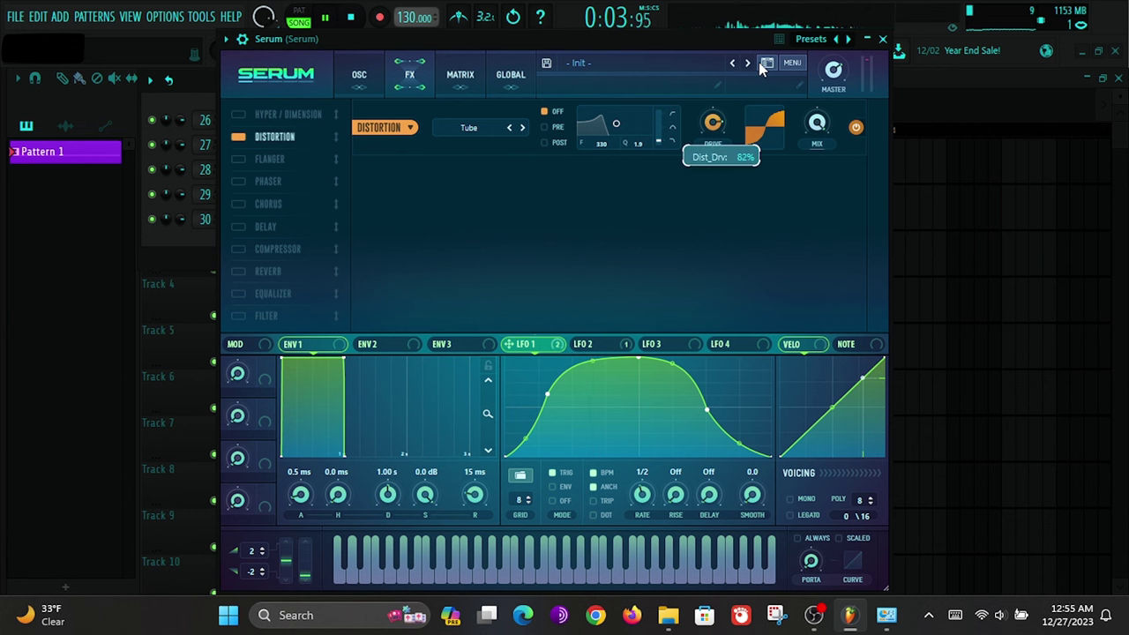
pyautogui.moveTo(760, 66); pyautogui.dragTo(766, 46)
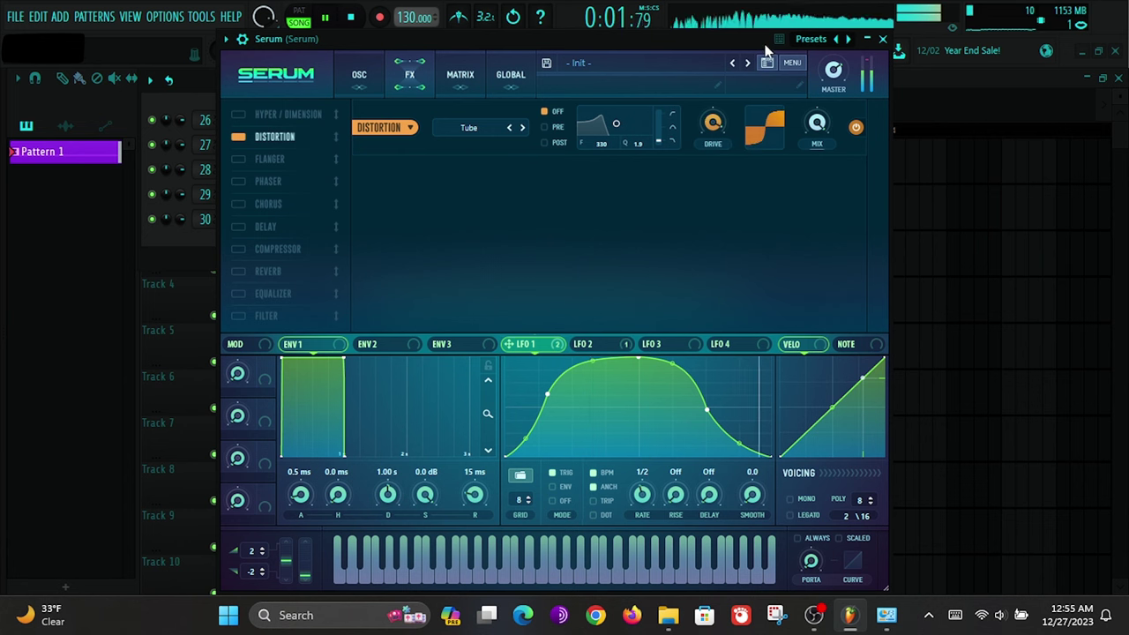
# Step: Enable the sub oscillator, routed through the filter, and set its level to about 89%
pyautogui.click(359, 76)
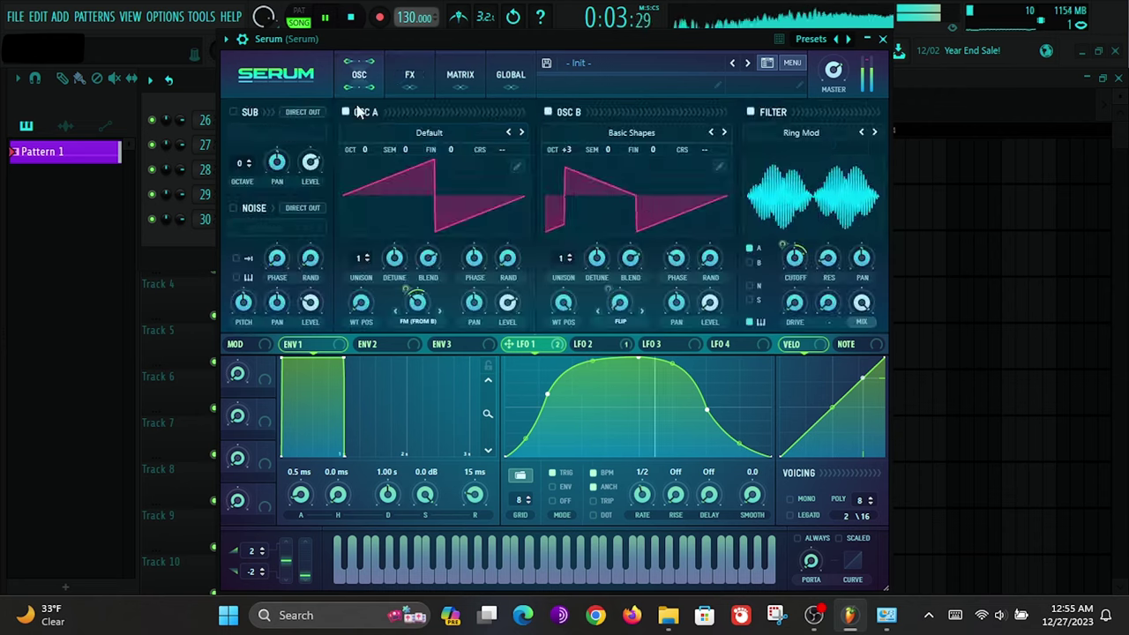
pyautogui.click(233, 113)
pyautogui.moveTo(310, 162); pyautogui.dragTo(292, 195)
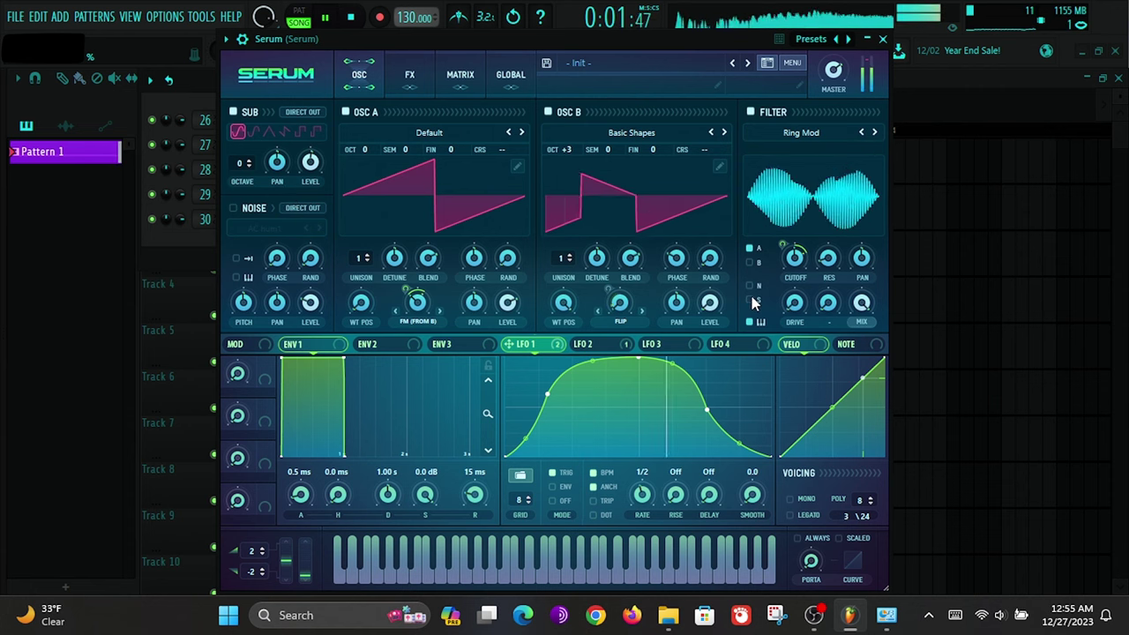
pyautogui.moveTo(310, 162); pyautogui.dragTo(334, 123)
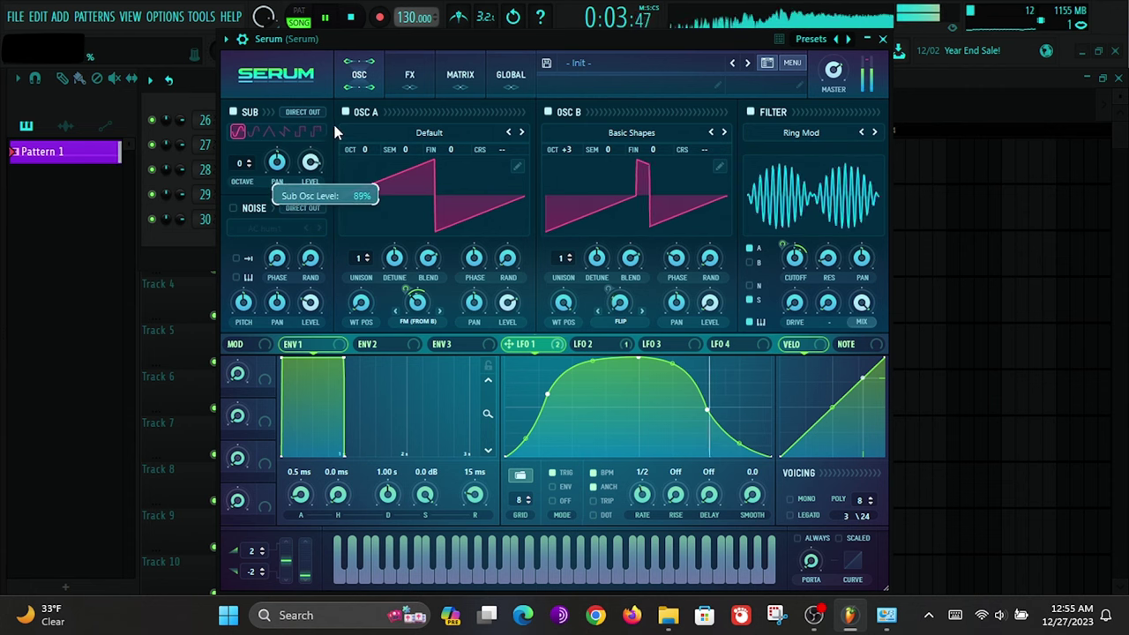
# Step: Switch the sub oscillator to the rounded second waveform and lower its level to about 17%
pyautogui.click(269, 133)
pyautogui.click(239, 134)
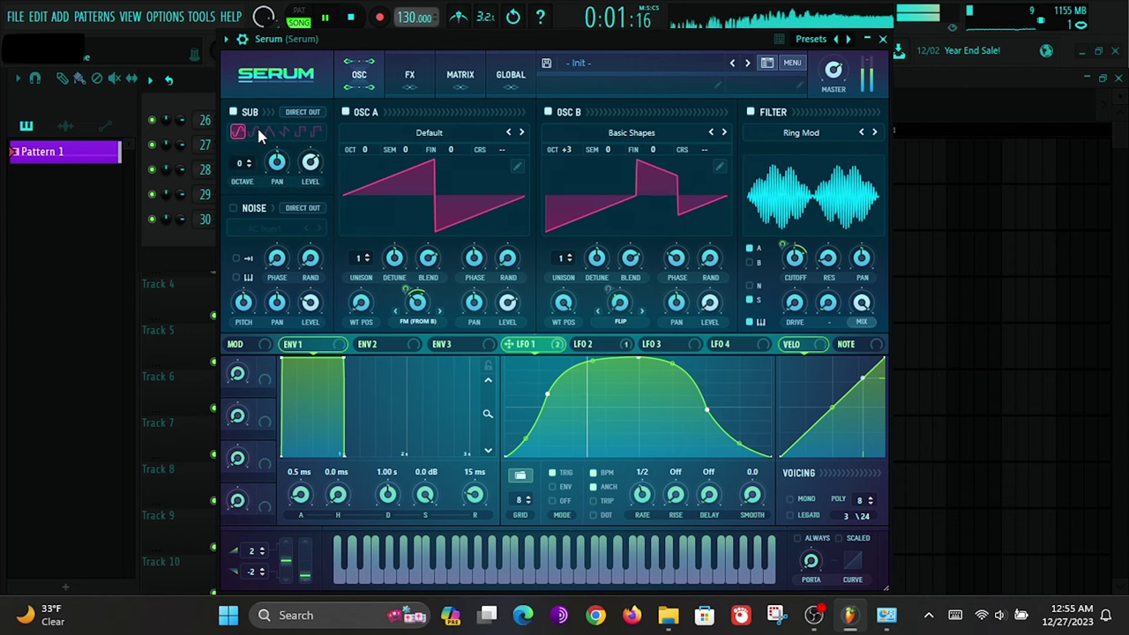
pyautogui.click(255, 133)
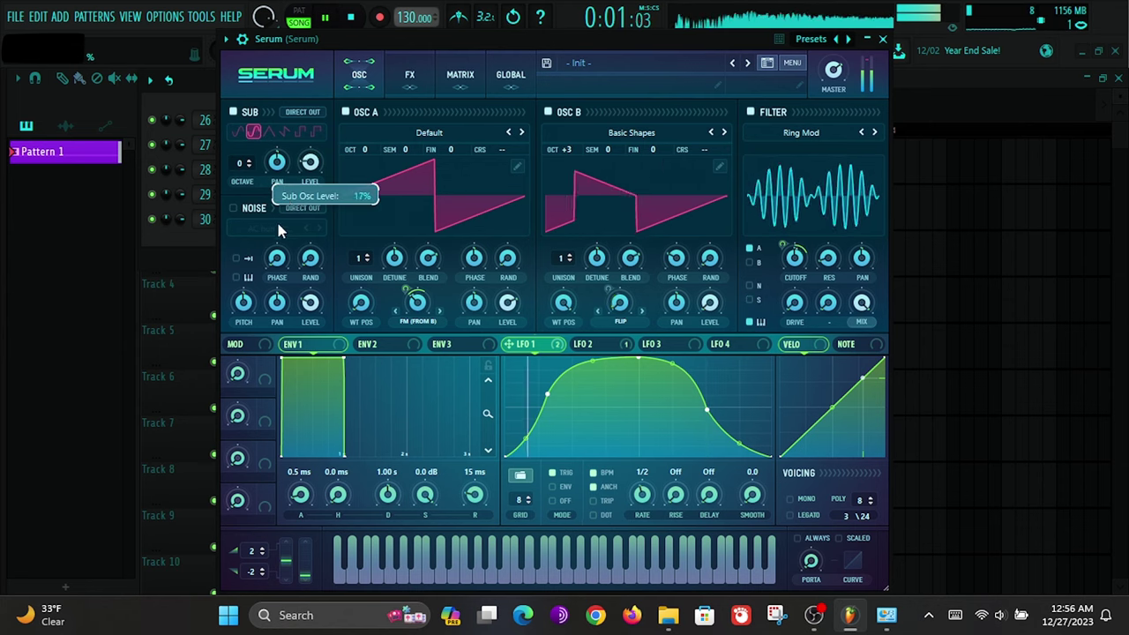
# Step: Assign LFO 1 to the sub oscillator's level at a depth of about 72 and fine-tune that depth
pyautogui.press('space')
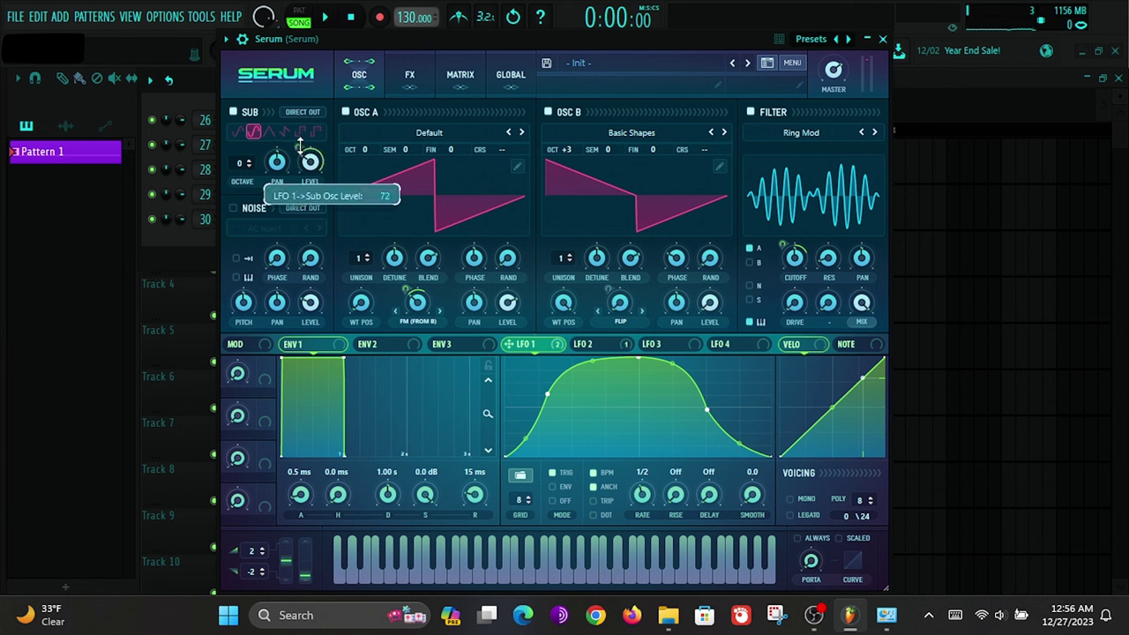
pyautogui.press('space')
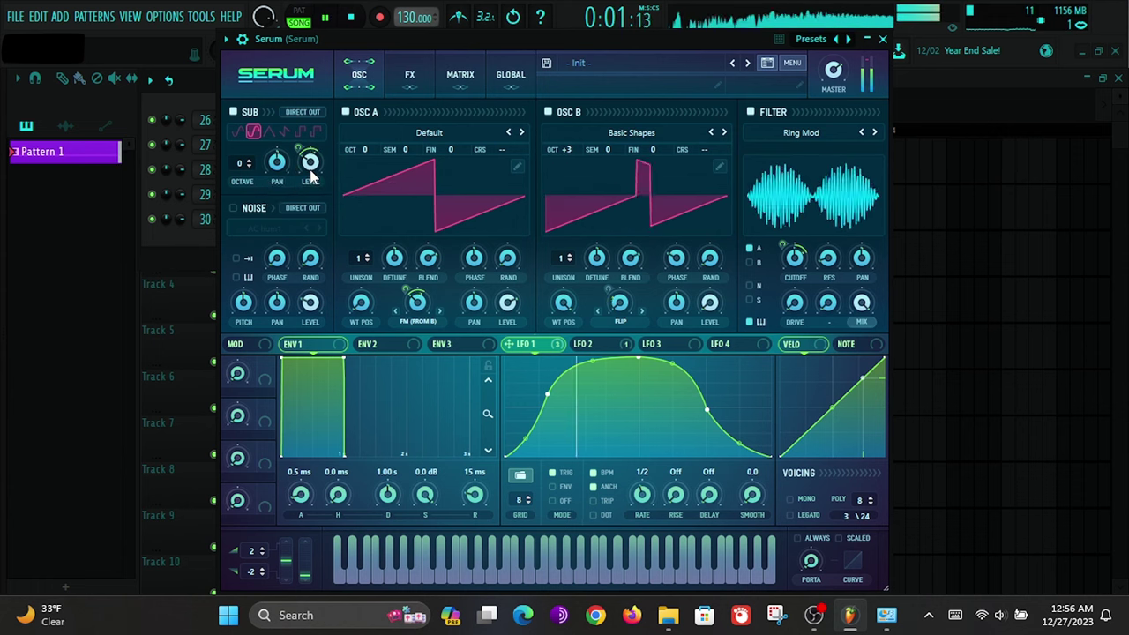
pyautogui.moveTo(299, 149); pyautogui.dragTo(302, 137)
# Step: Change the distortion type to Asym and lower its drive to about 49%
pyautogui.click(408, 72)
pyautogui.press('space')
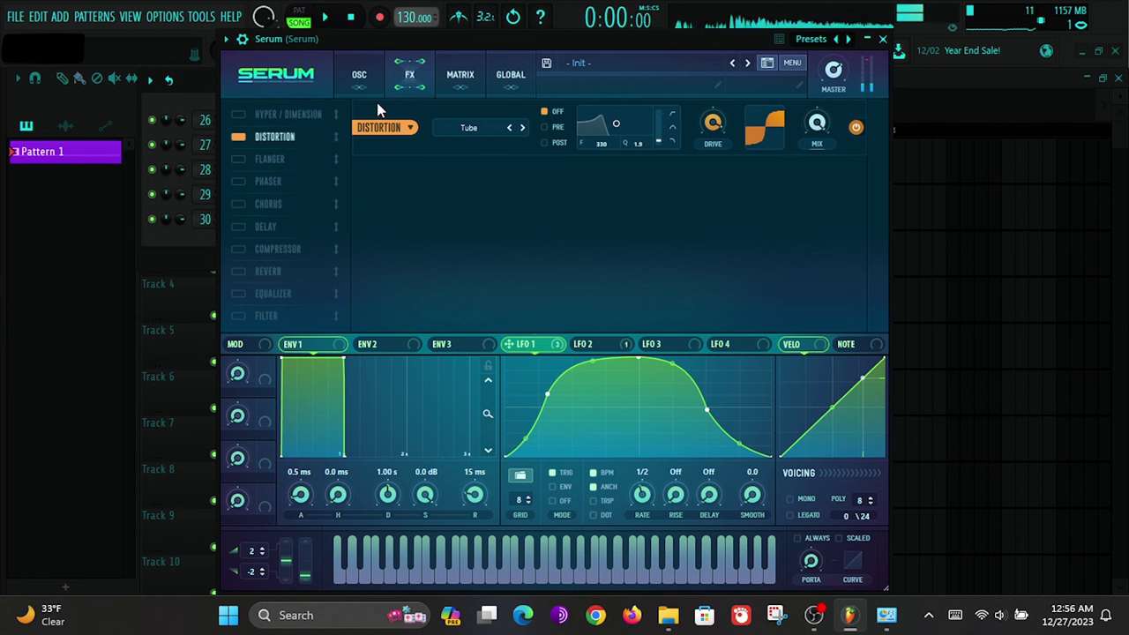
pyautogui.click(458, 129)
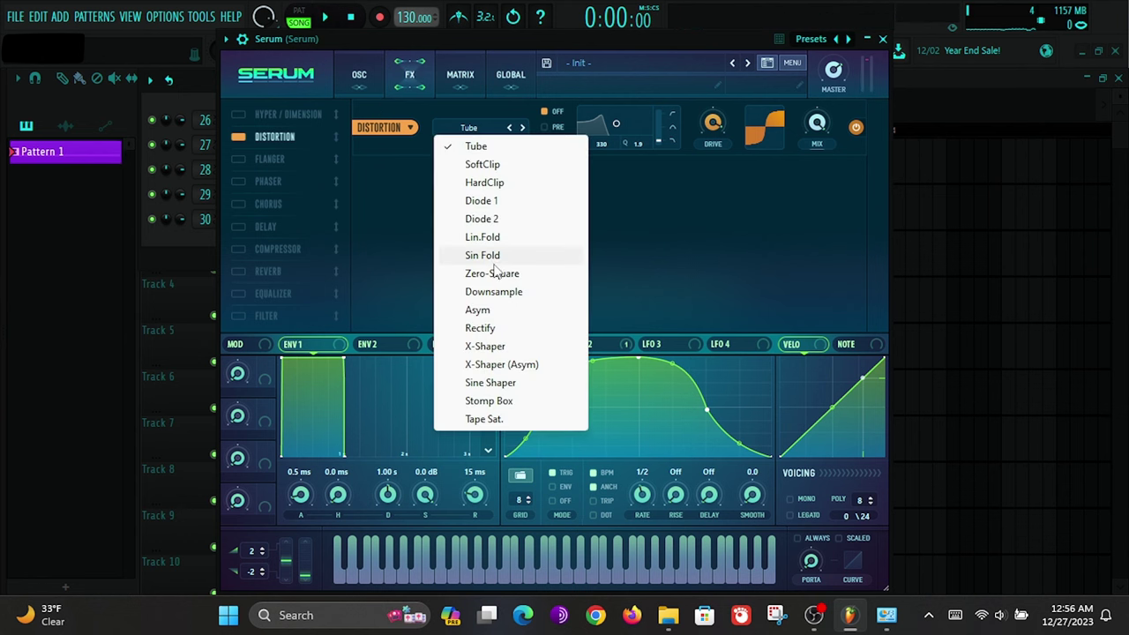
pyautogui.click(484, 310)
pyautogui.press('space')
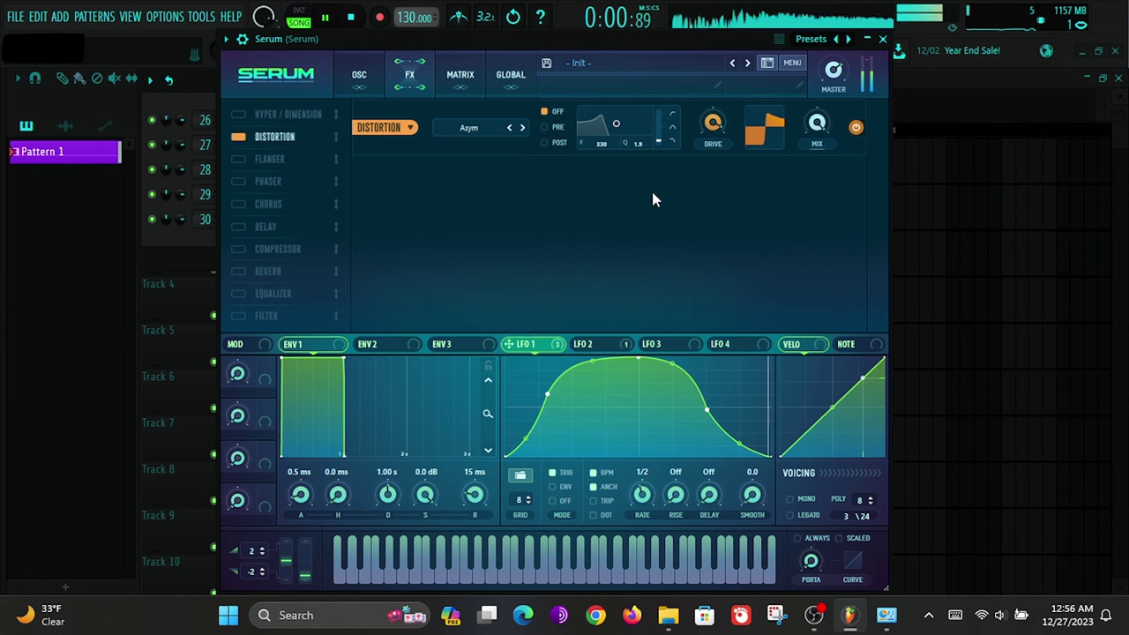
pyautogui.moveTo(720, 141); pyautogui.dragTo(672, 167)
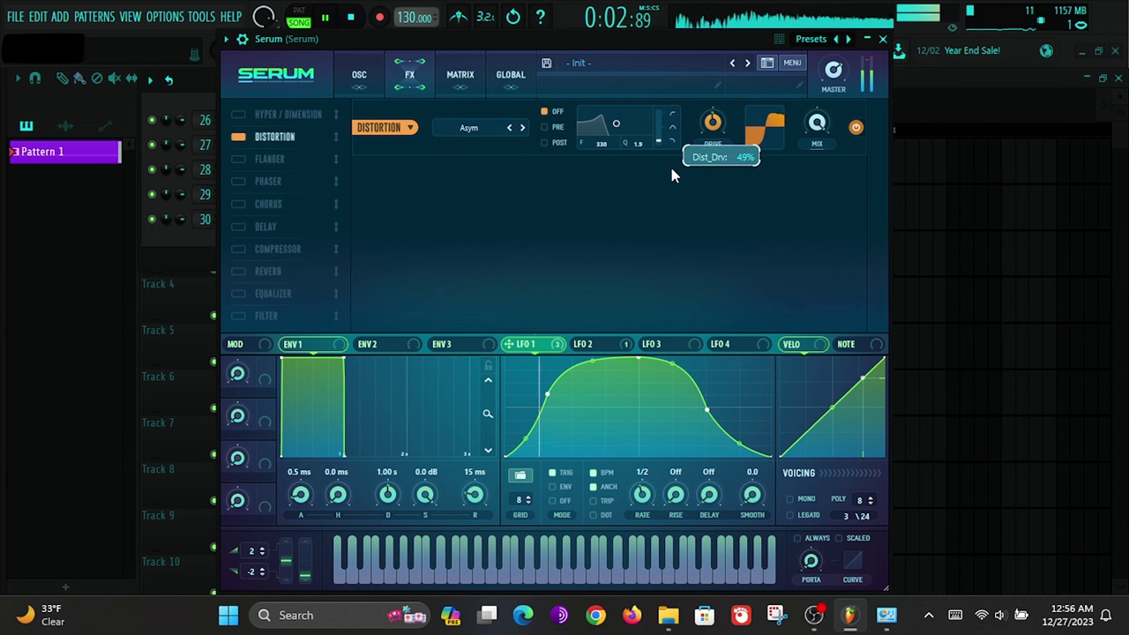
pyautogui.press('space')
# Step: Change the distortion to Sine Shaper with LFO 1 modulating its drive, and adjust its mix
pyautogui.click(476, 129)
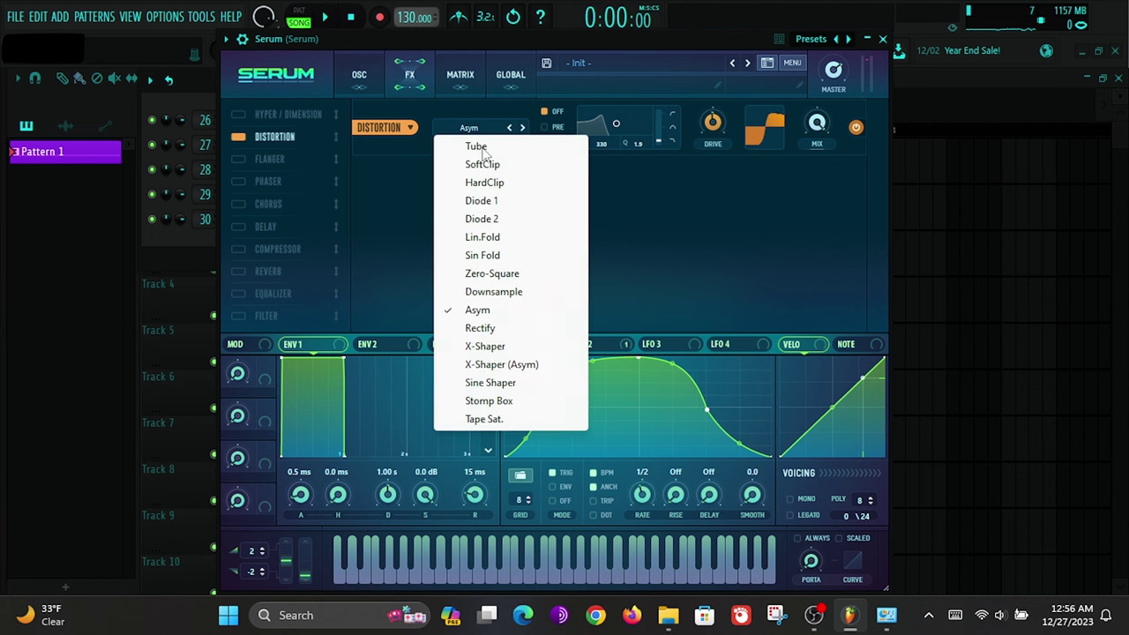
pyautogui.click(490, 383)
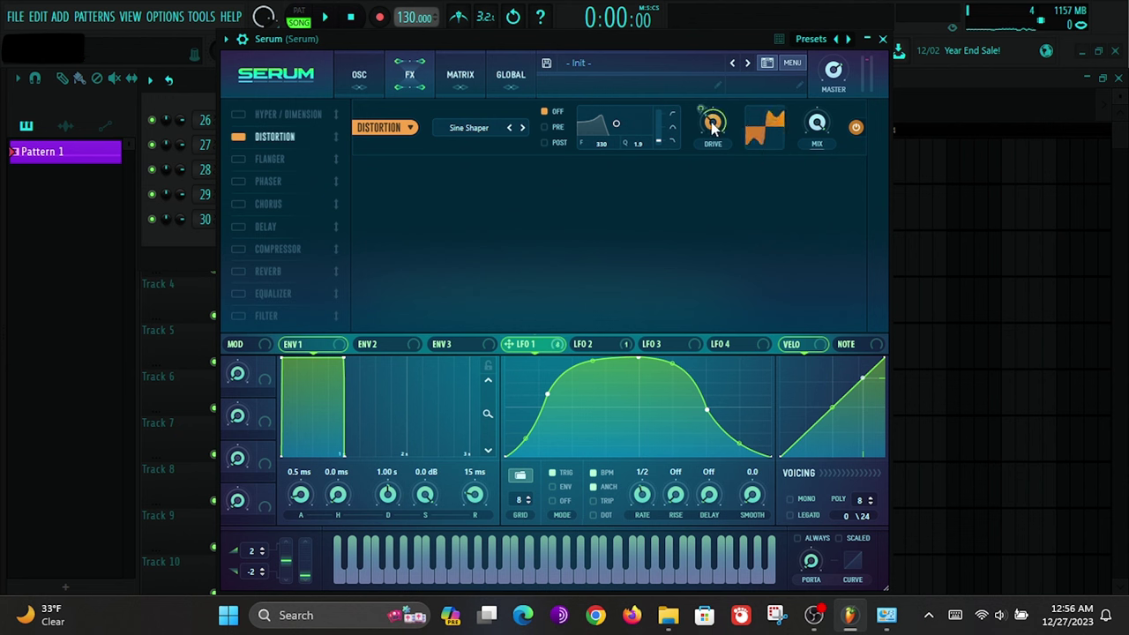
pyautogui.press('space')
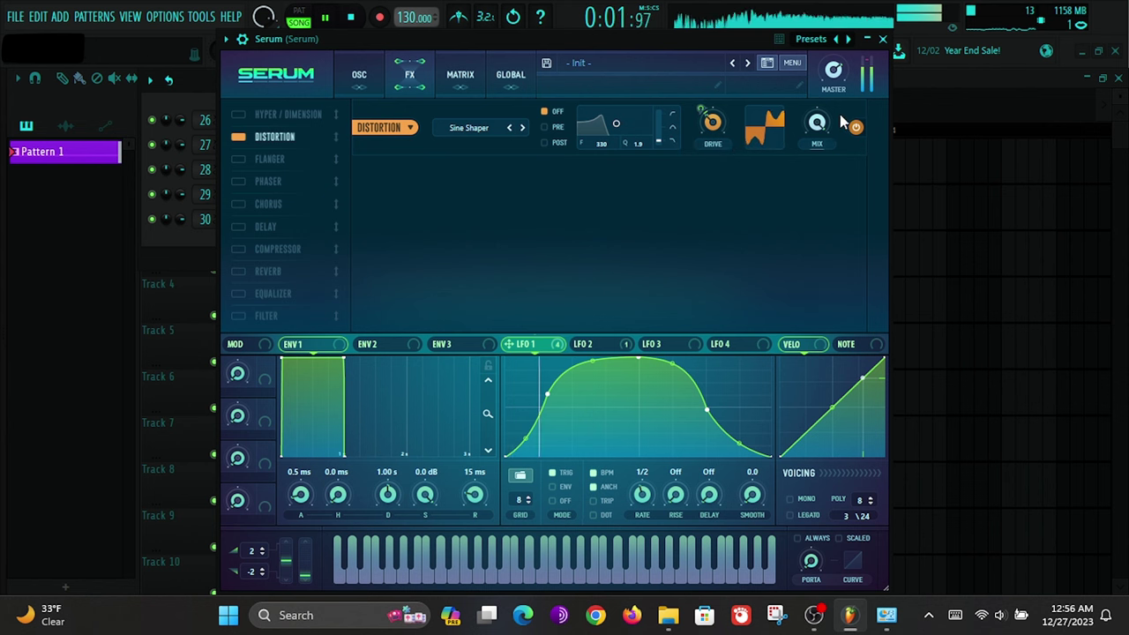
pyautogui.moveTo(843, 123); pyautogui.dragTo(770, 128)
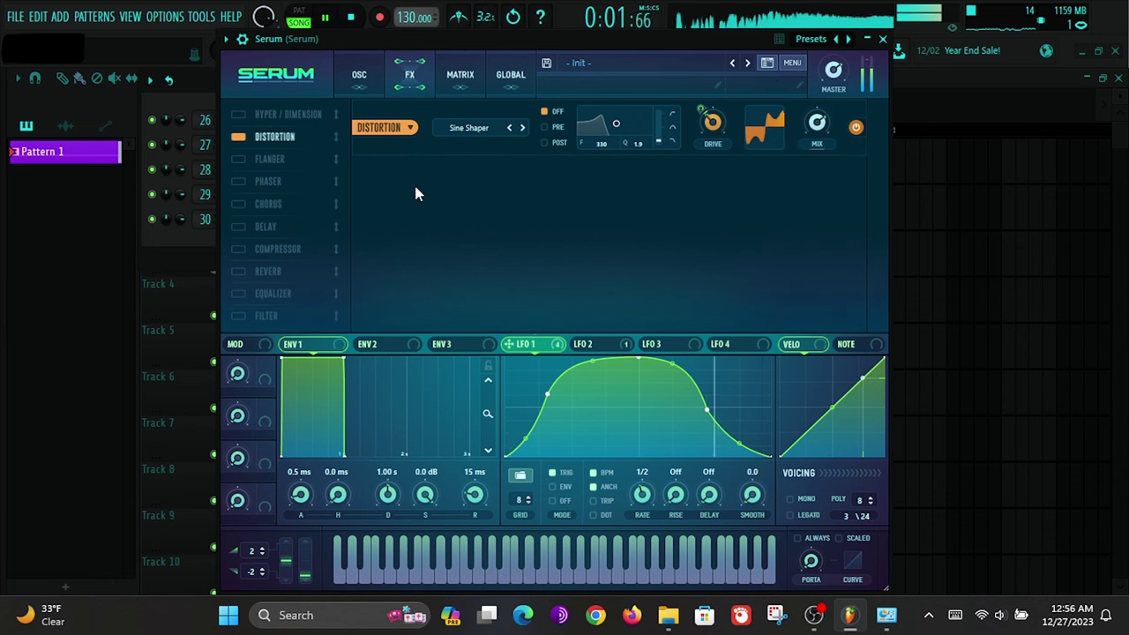
# Step: Readjust the sub oscillator's level and the depth of its LFO 1 modulation
pyautogui.click(362, 75)
pyautogui.moveTo(311, 161); pyautogui.dragTo(317, 107)
pyautogui.moveTo(306, 129); pyautogui.dragTo(298, 162)
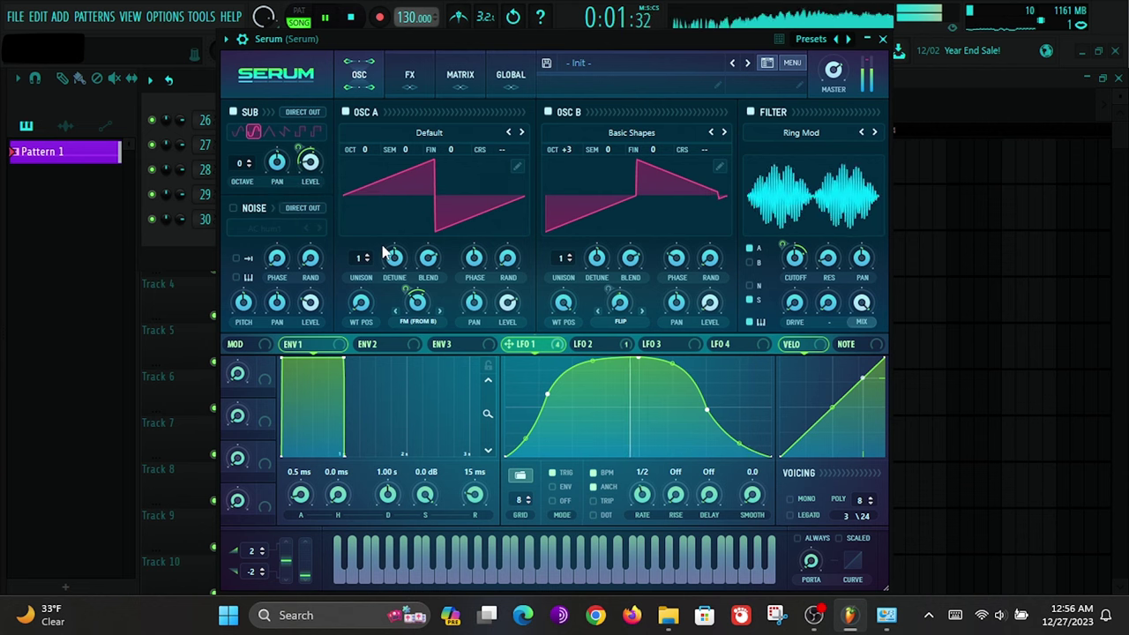
# Step: Fine-tune the sub oscillator's level and raise oscillator B's semitone offset to +9
pyautogui.moveTo(300, 166)
pyautogui.mouseDown()
pyautogui.moveTo(307, 188)
pyautogui.moveTo(304, 117)
pyautogui.moveTo(305, 150)
pyautogui.mouseUp()
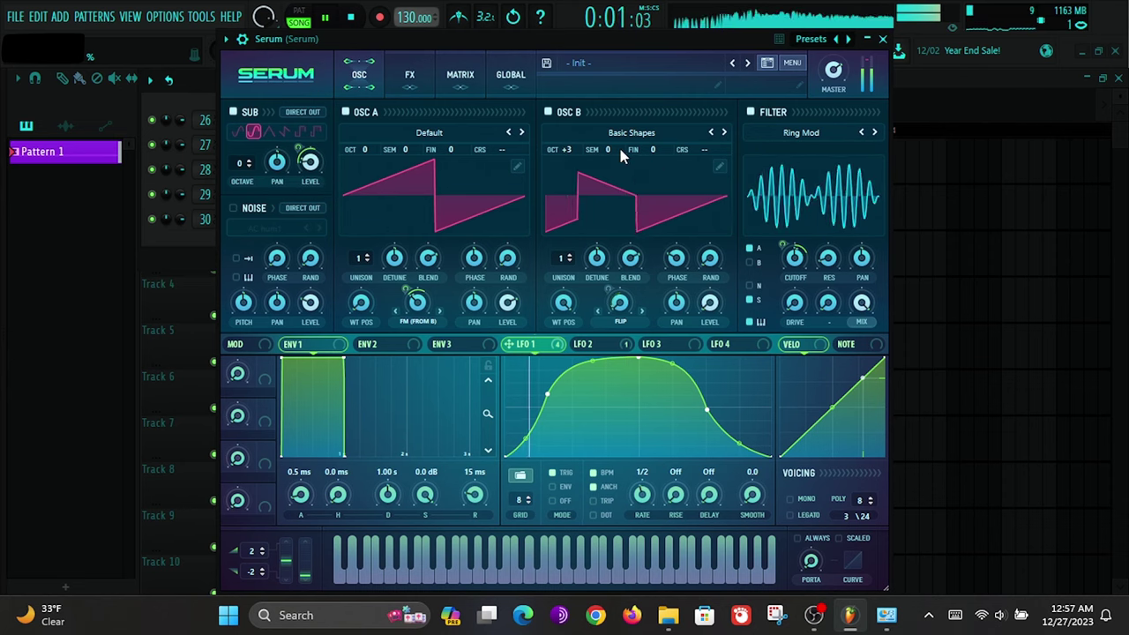
pyautogui.moveTo(608, 150); pyautogui.dragTo(605, 95)
pyautogui.press('space')
# Step: Reshape LFO 3 into a curved rise and fall with a short end ramp, using a 1/2 rate and ENV mode
pyautogui.click(690, 343)
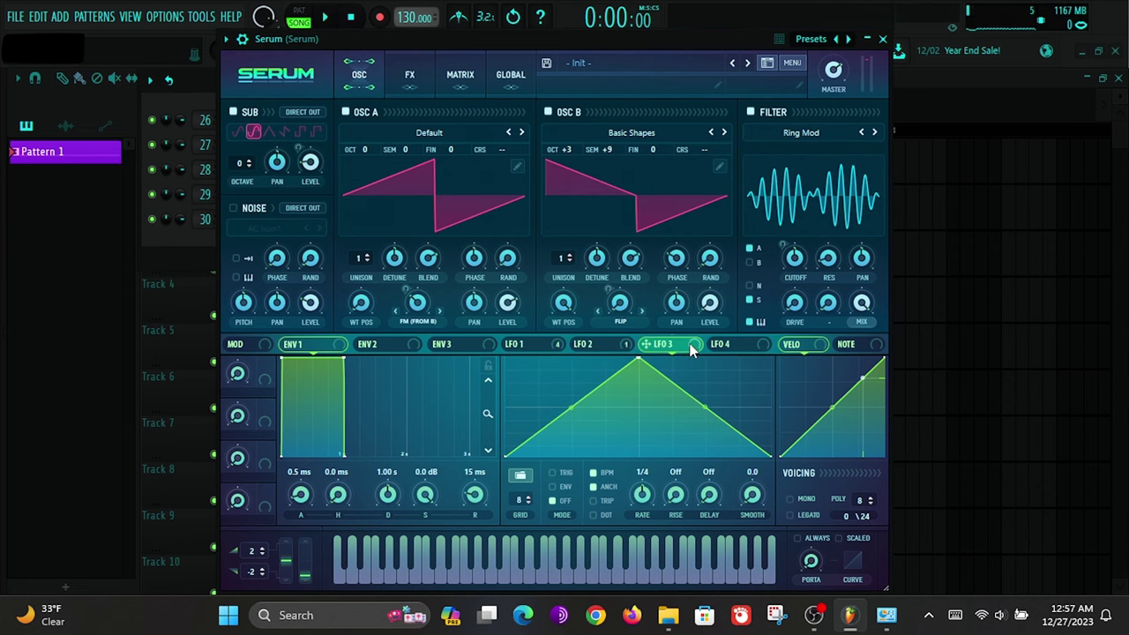
pyautogui.press('space')
pyautogui.press('space')
pyautogui.click(564, 487)
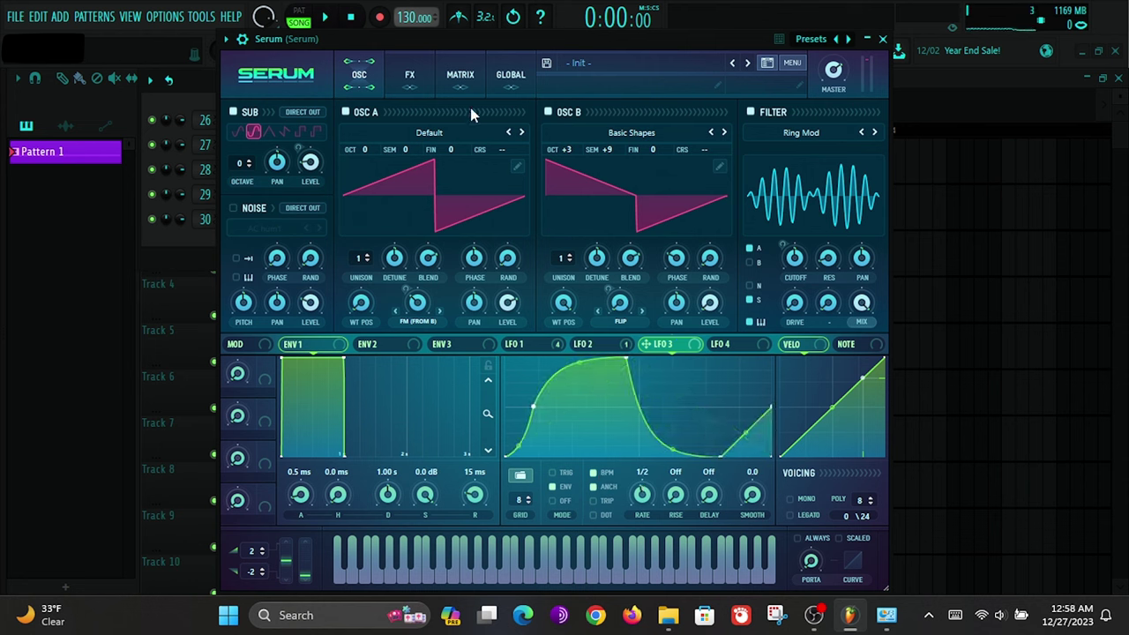
# Step: Route LFO 3 to the global master tuning in the modulation matrix with a small positive amount
pyautogui.click(463, 78)
pyautogui.click(256, 261)
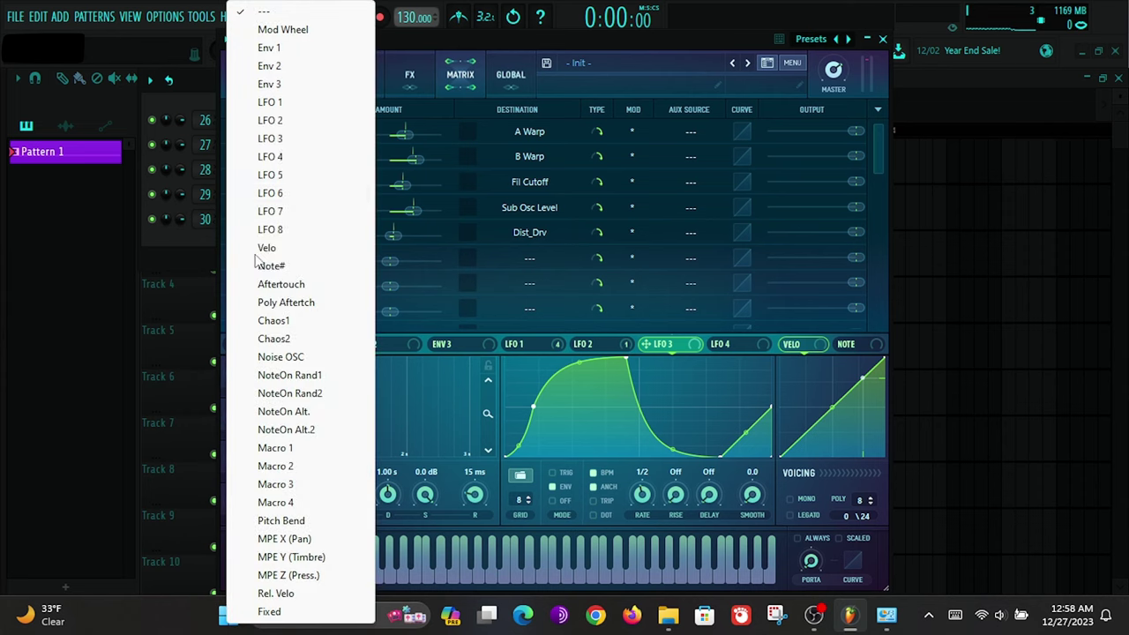
pyautogui.click(285, 139)
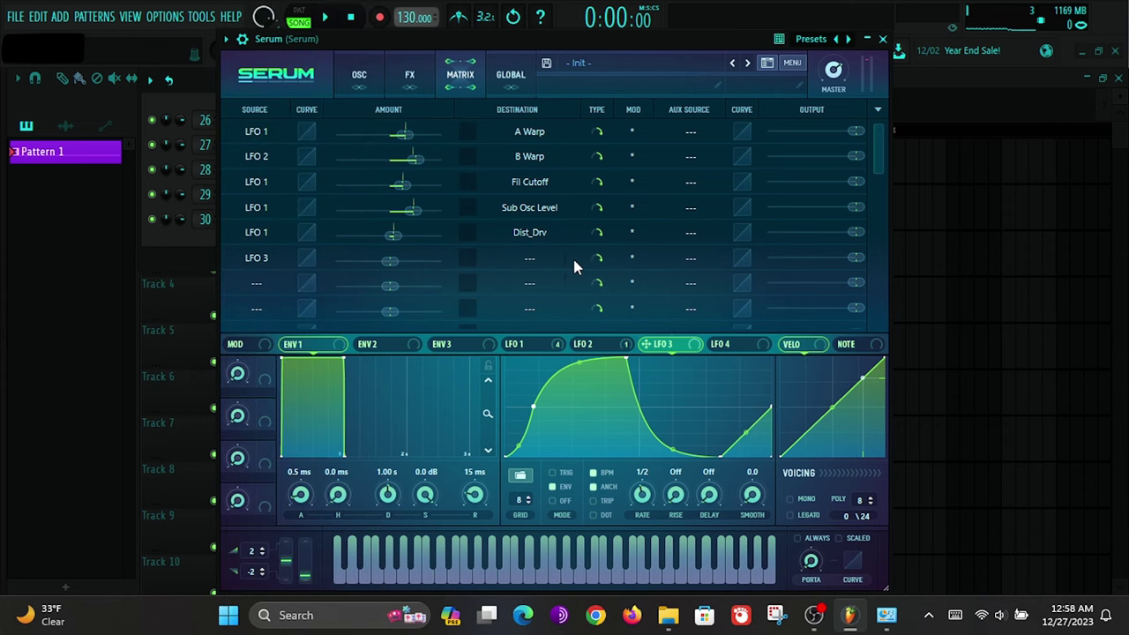
pyautogui.doubleClick(389, 264)
pyautogui.moveTo(393, 240)
pyautogui.moveTo(393, 268)
pyautogui.click(530, 262)
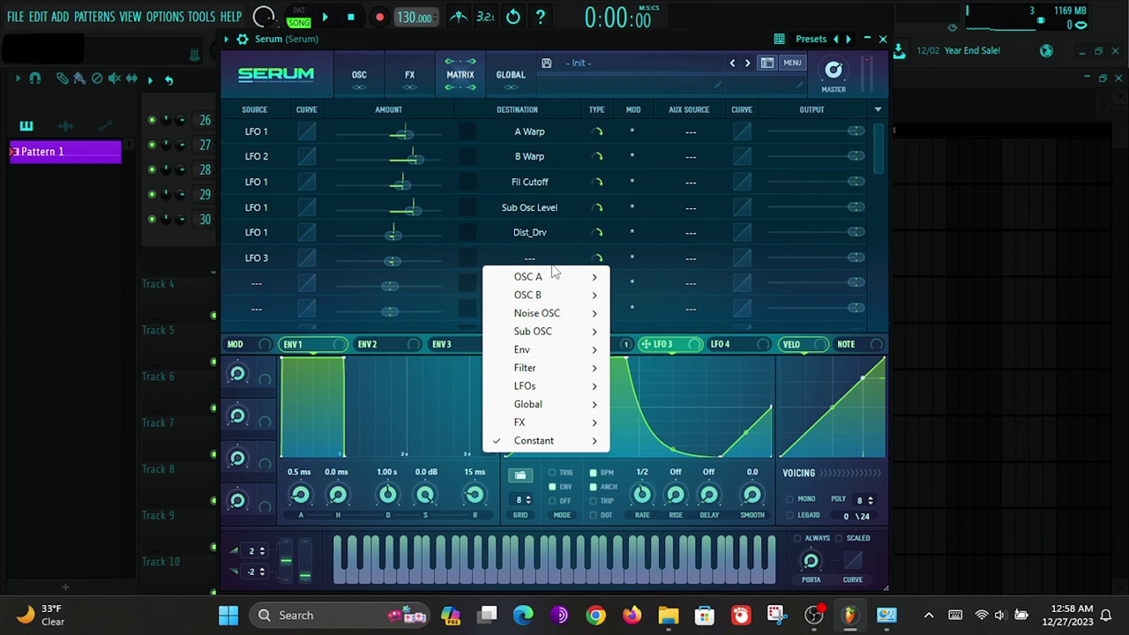
pyautogui.moveTo(533, 411)
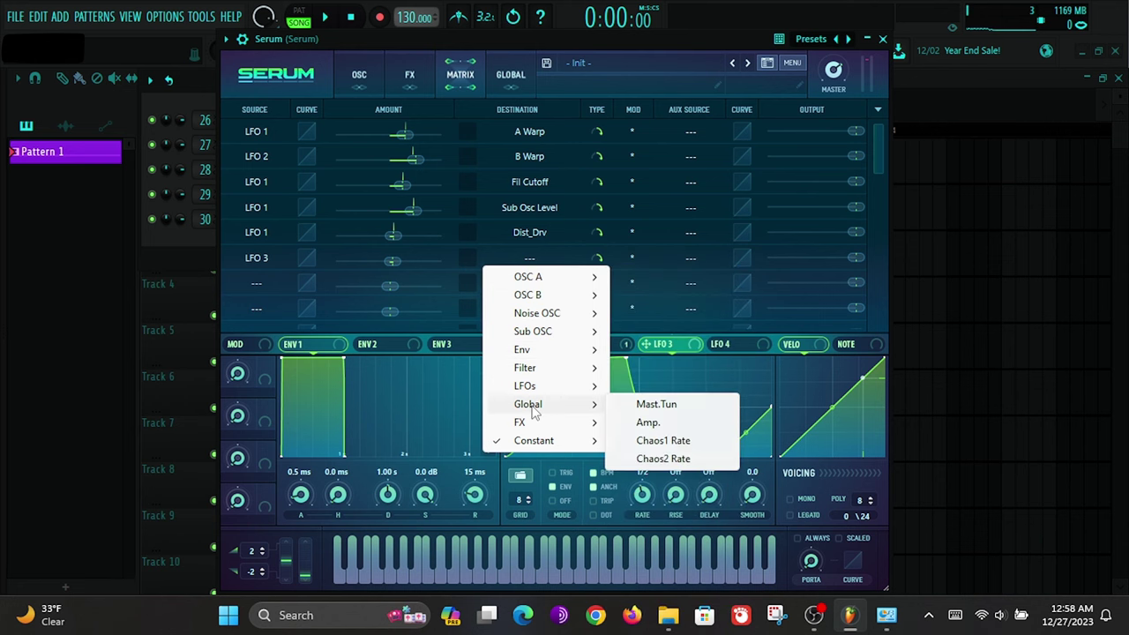
pyautogui.click(644, 407)
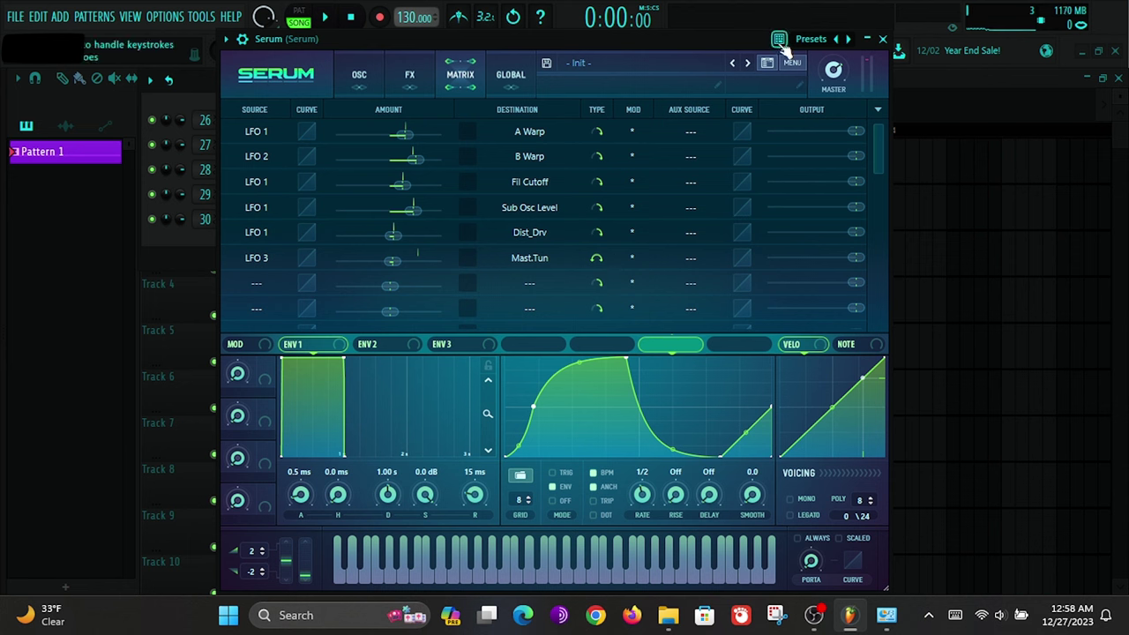
# Step: Set LFO 3's rate to bar and redraw its curve to start high, dip to zero, rise and settle midway
pyautogui.press('space')
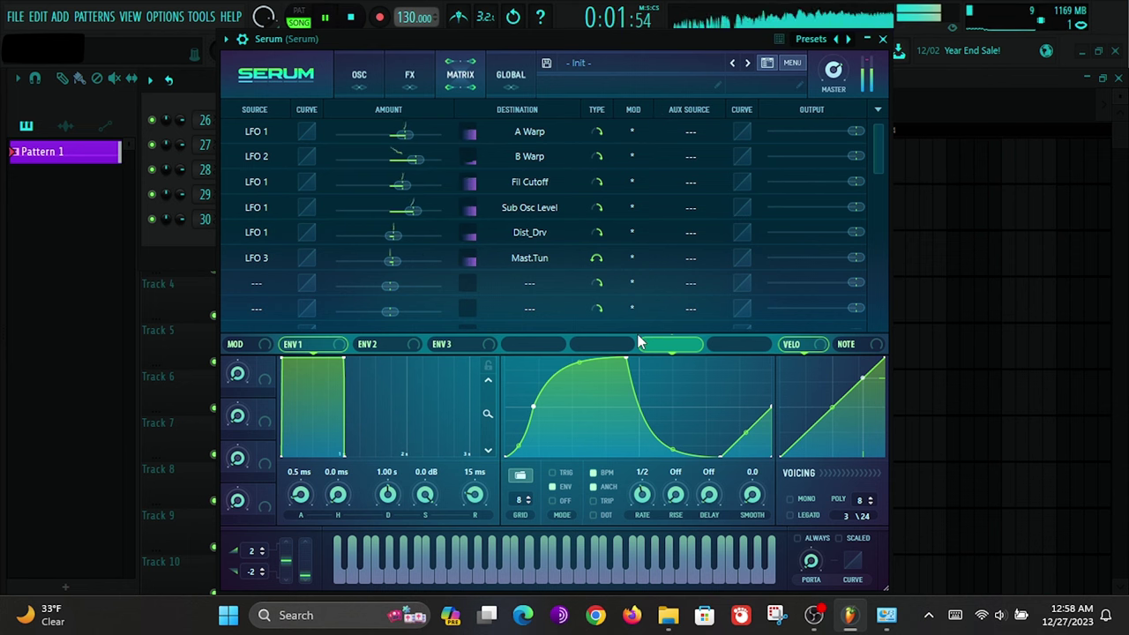
pyautogui.press('space')
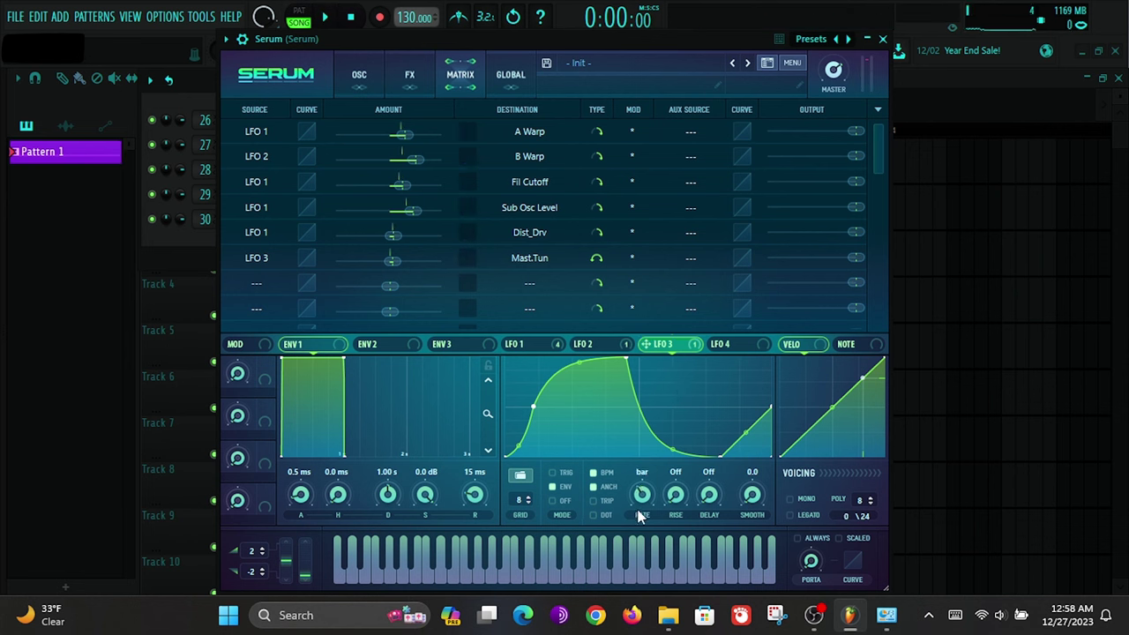
pyautogui.press('space')
pyautogui.press('space')
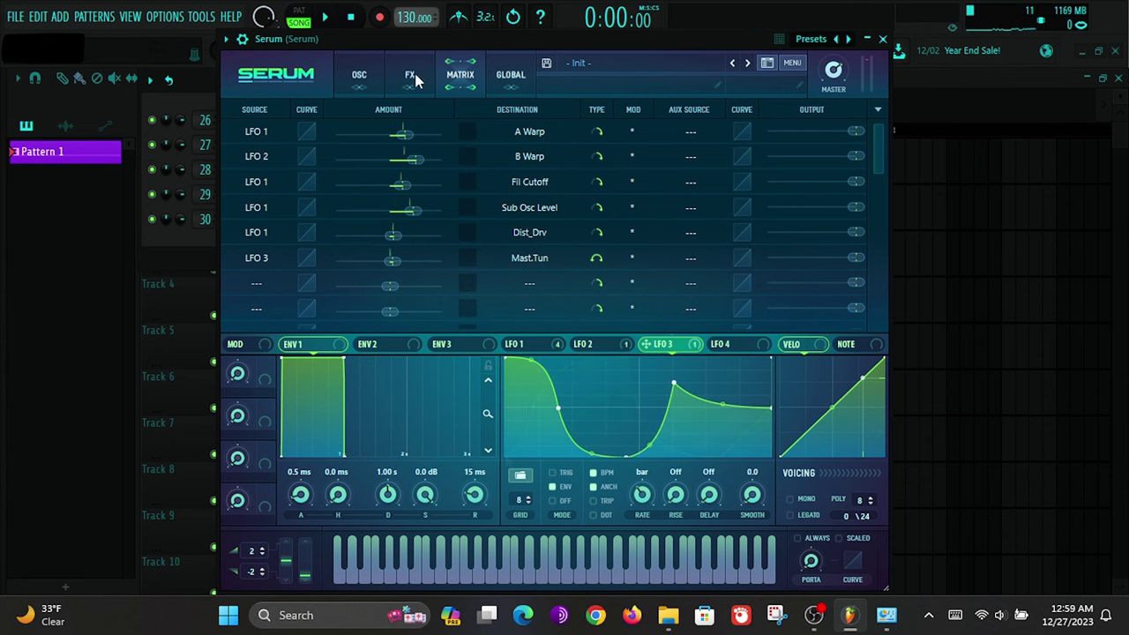
# Step: Play the sound, review the LFO 2 and LFO 1 shapes, and set the distortion mix to 79%
pyautogui.click(413, 75)
pyautogui.press('space')
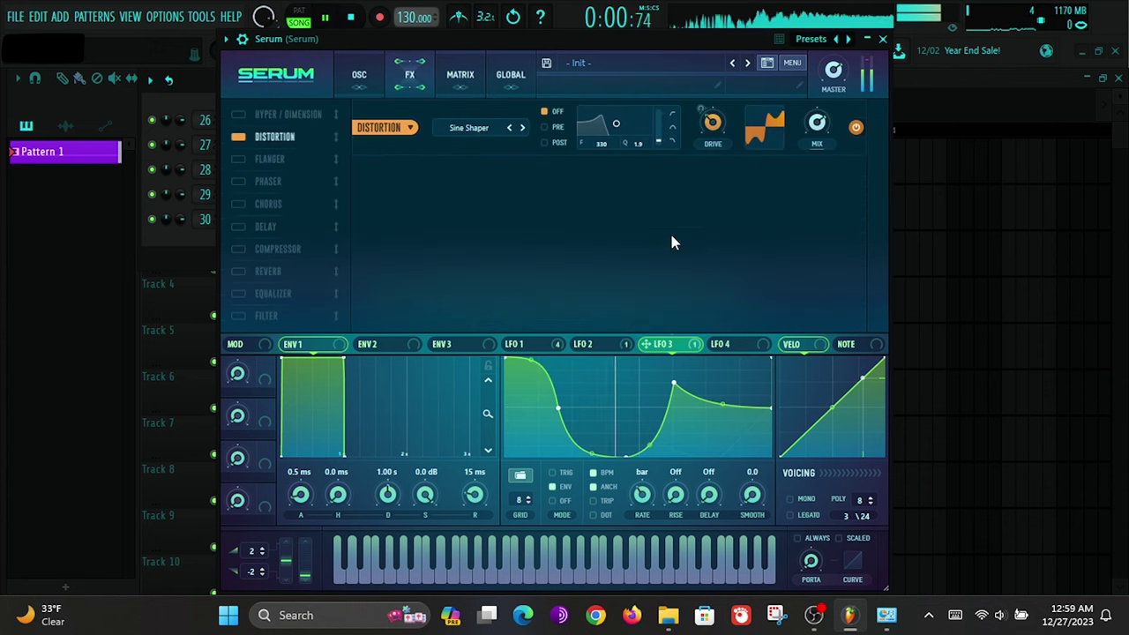
pyautogui.click(598, 345)
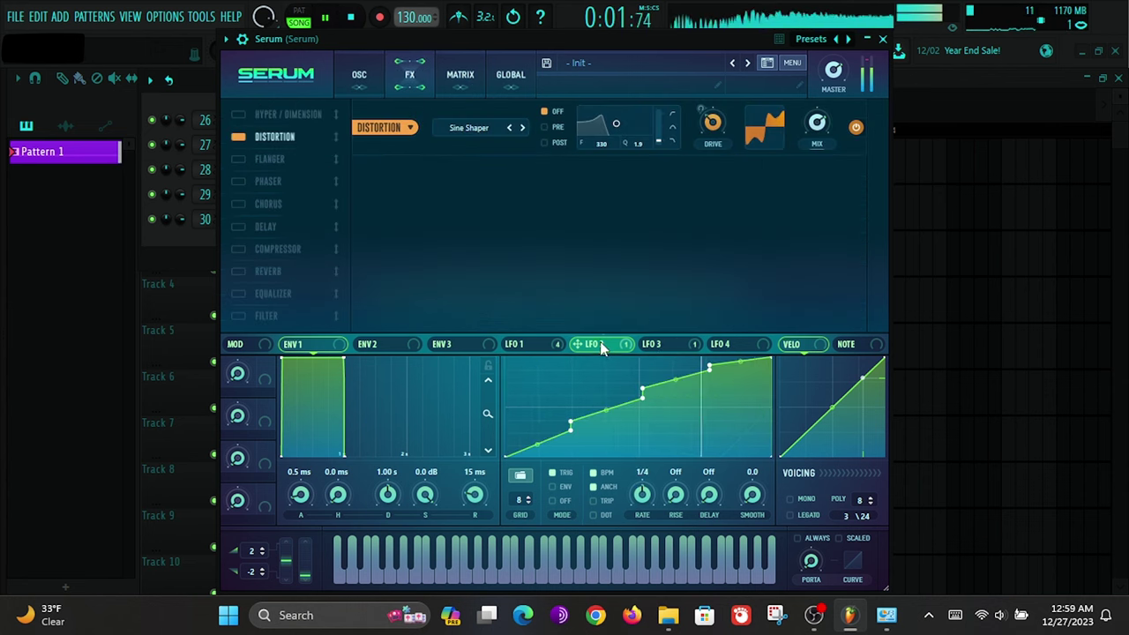
pyautogui.click(538, 340)
pyautogui.moveTo(817, 124)
pyautogui.mouseDown()
pyautogui.moveTo(824, 153)
pyautogui.moveTo(784, 173)
pyautogui.moveTo(820, 110)
pyautogui.mouseUp()
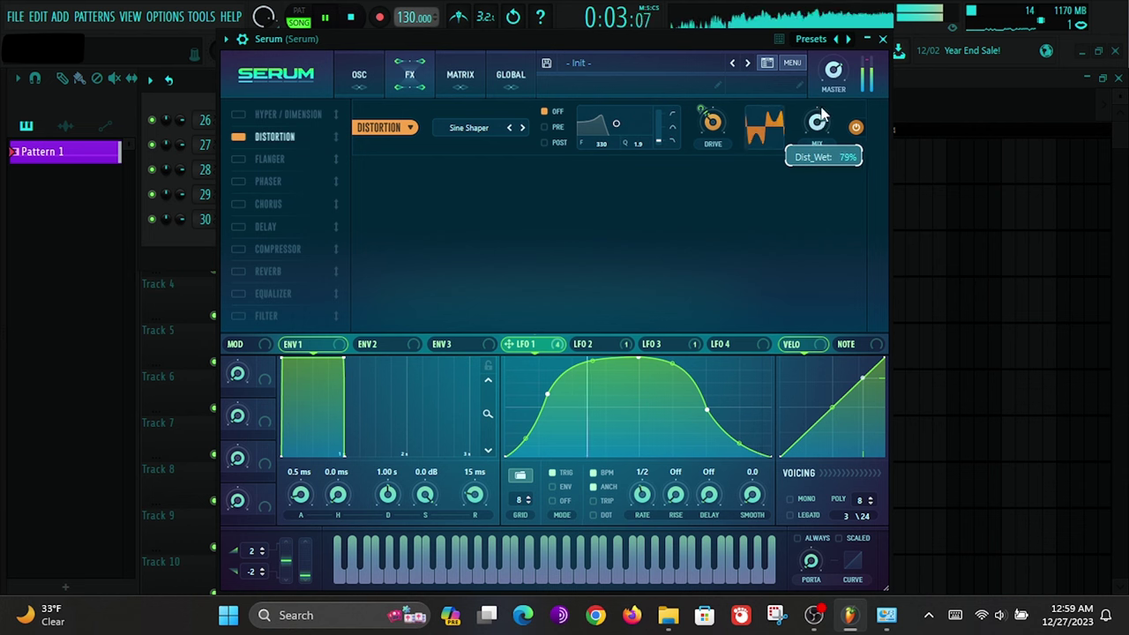
# Step: Lower oscillator B's semitone offset to +7 and audition the sound
pyautogui.click(371, 77)
pyautogui.press('space')
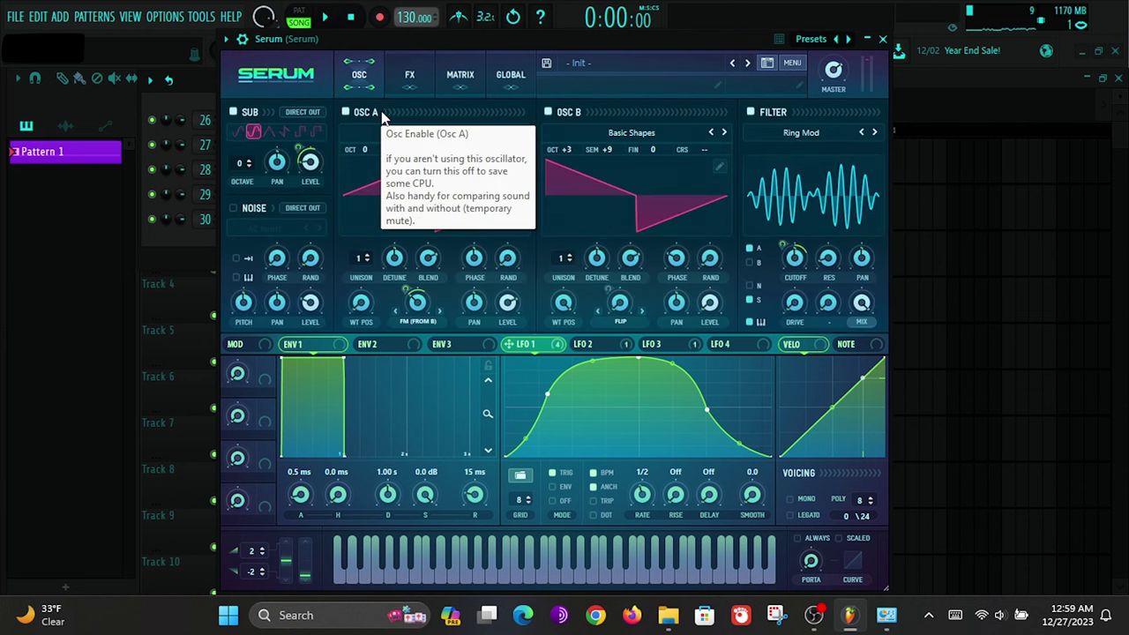
pyautogui.moveTo(615, 153); pyautogui.dragTo(612, 162)
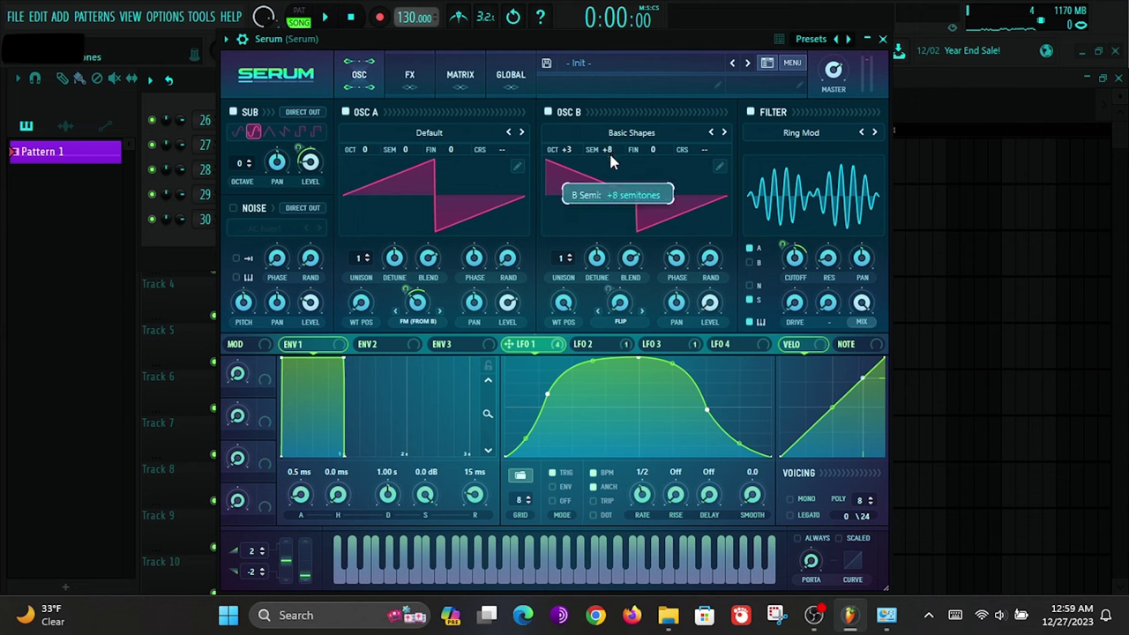
pyautogui.press('space')
pyautogui.press('space')
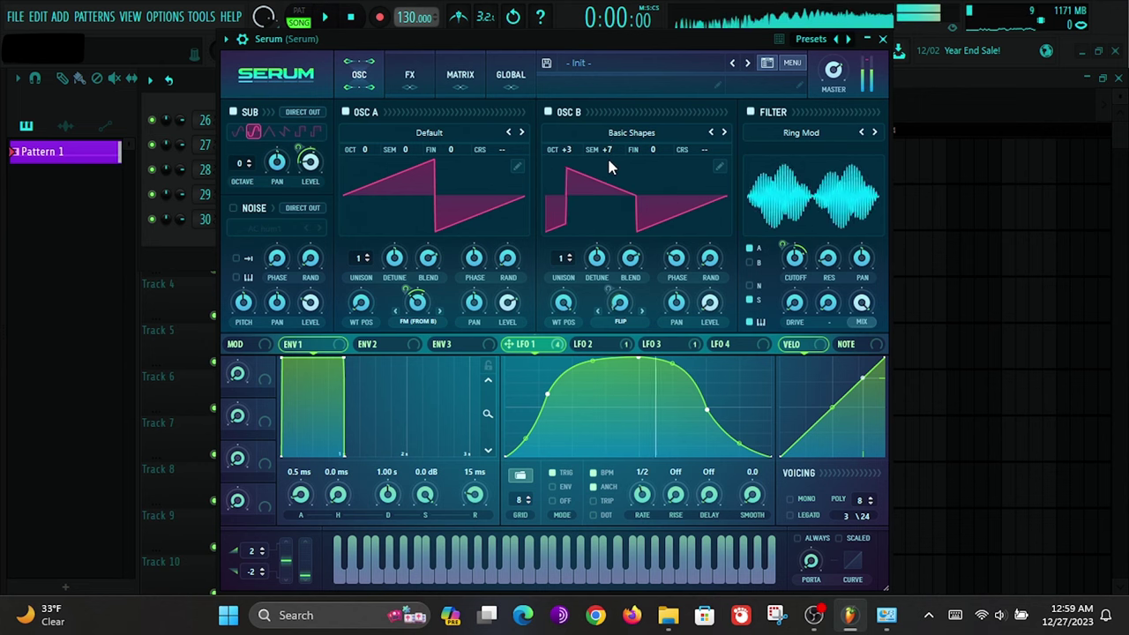
pyautogui.press('space')
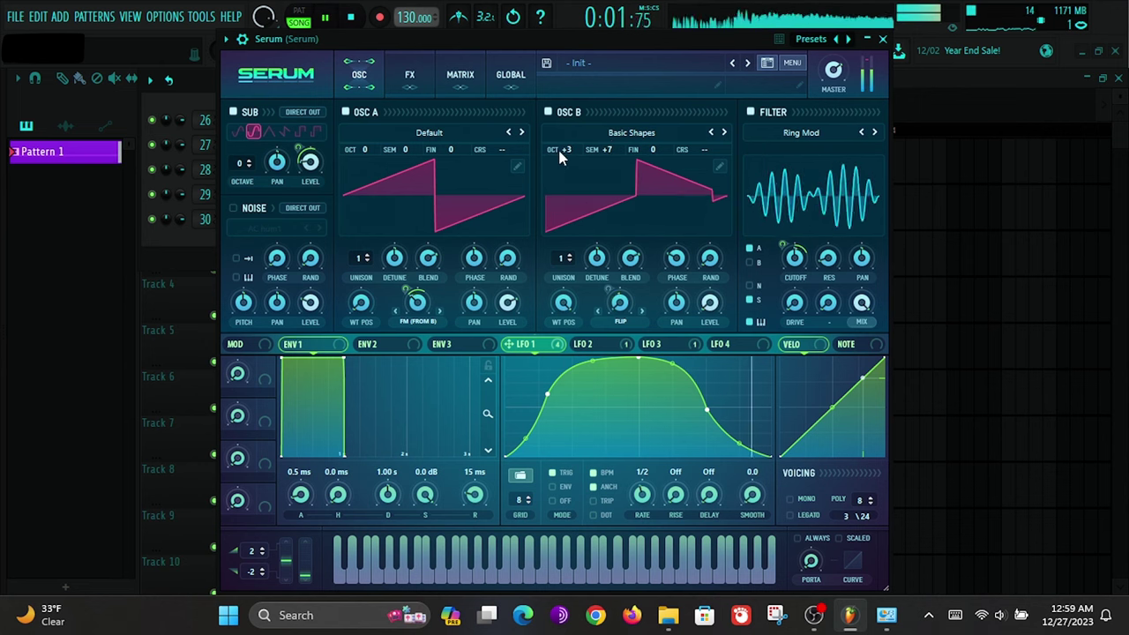
# Step: Try oscillator B's octave at +2 and +4 during playback, and return it to +3
pyautogui.moveTo(569, 154); pyautogui.dragTo(569, 177)
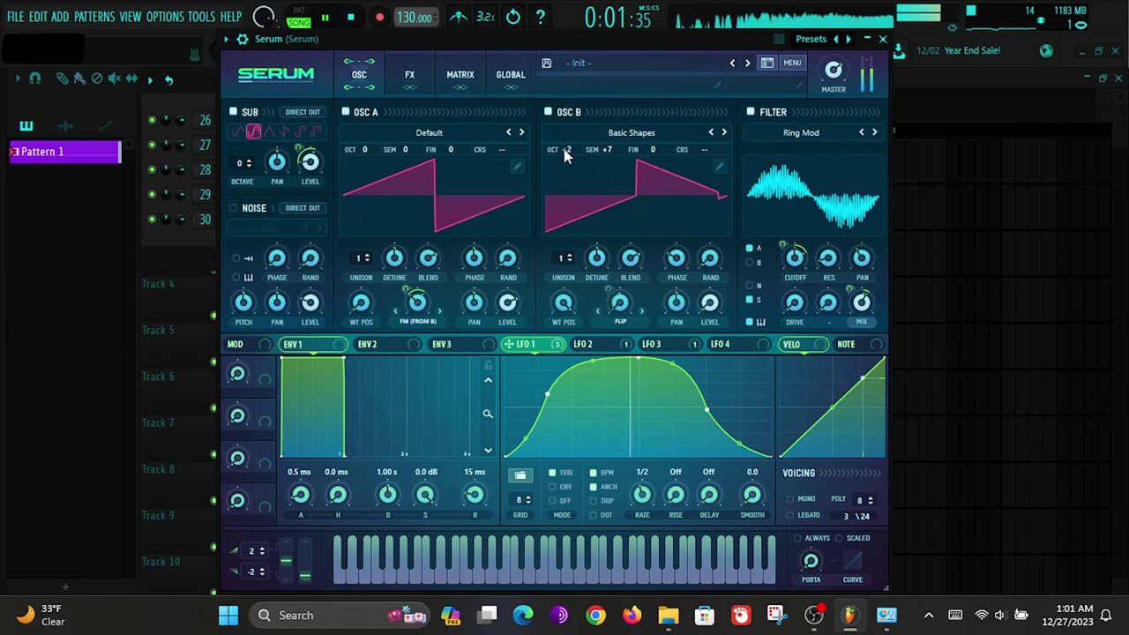
pyautogui.moveTo(567, 152); pyautogui.dragTo(574, 126)
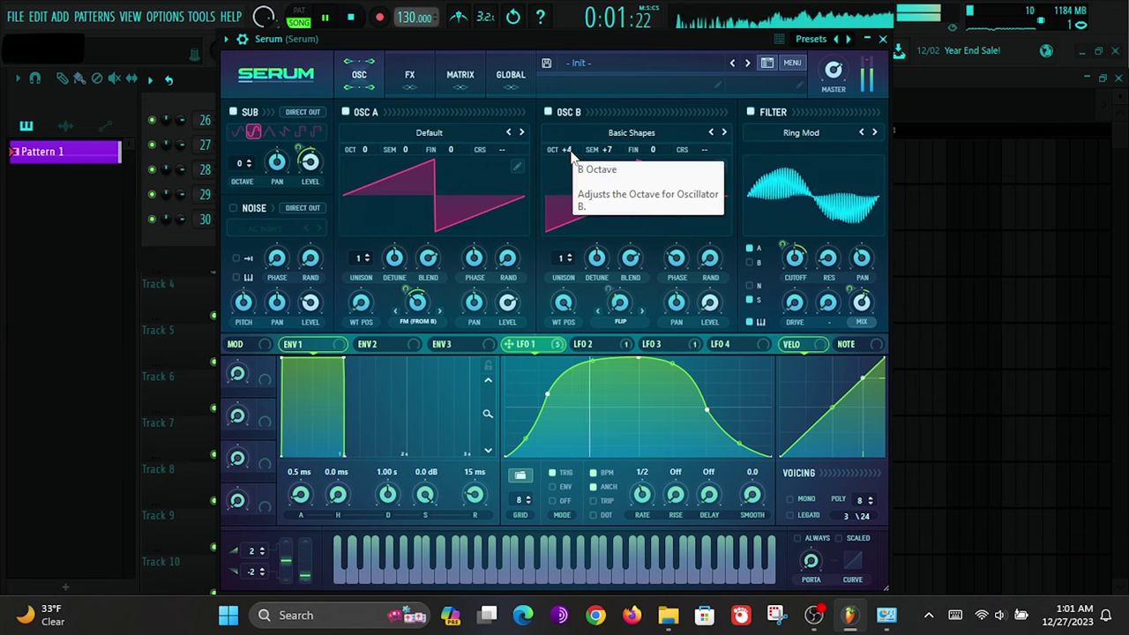
pyautogui.moveTo(573, 157); pyautogui.dragTo(566, 170)
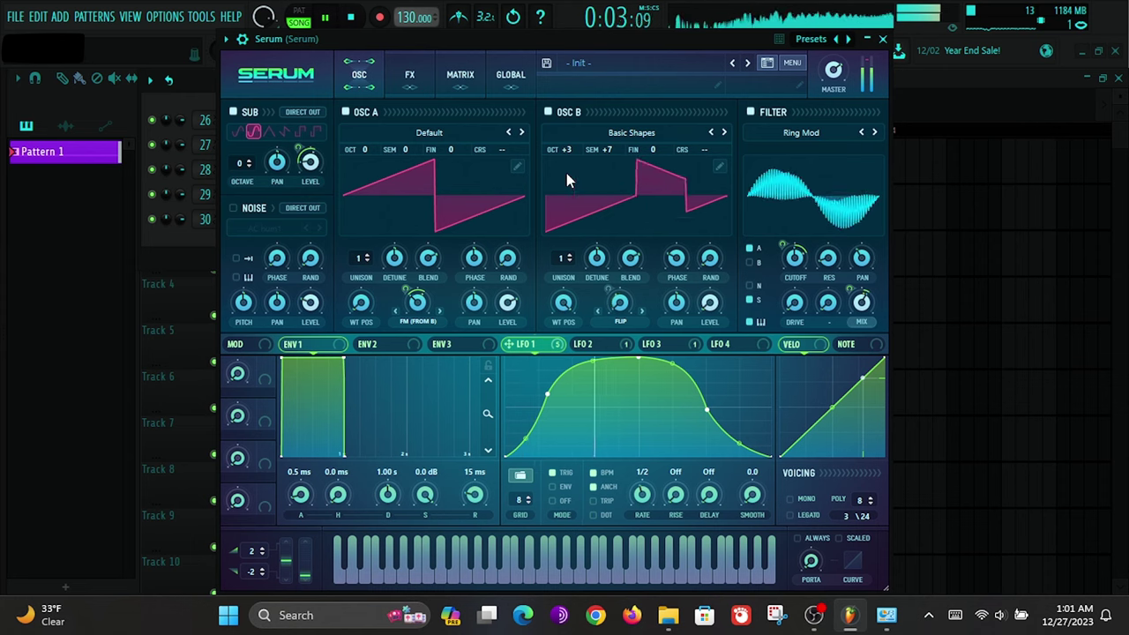
pyautogui.moveTo(605, 159)
pyautogui.mouseDown()
pyautogui.moveTo(609, 150)
pyautogui.moveTo(608, 160)
pyautogui.mouseUp()
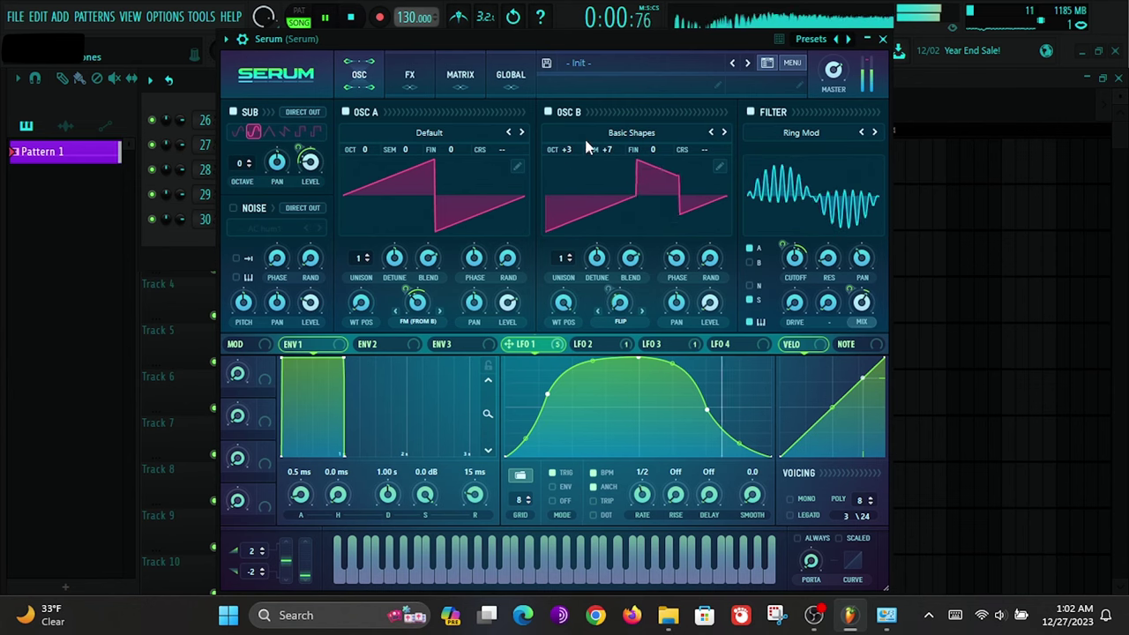
# Step: Enable the compressor effect and switch it to multiband mode
pyautogui.click(411, 75)
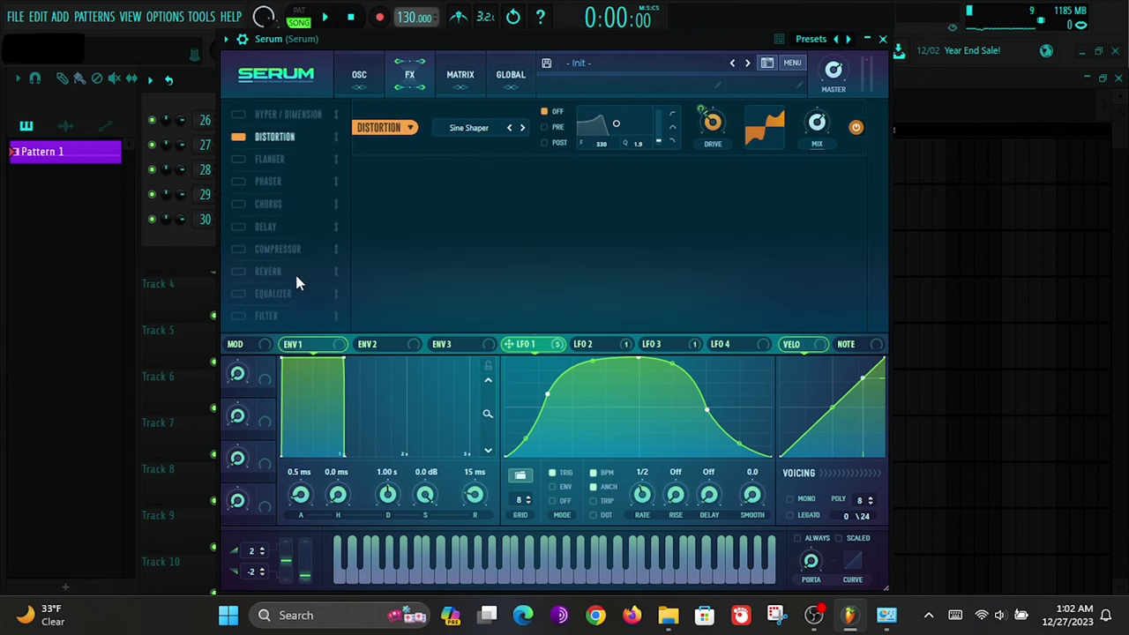
pyautogui.click(238, 249)
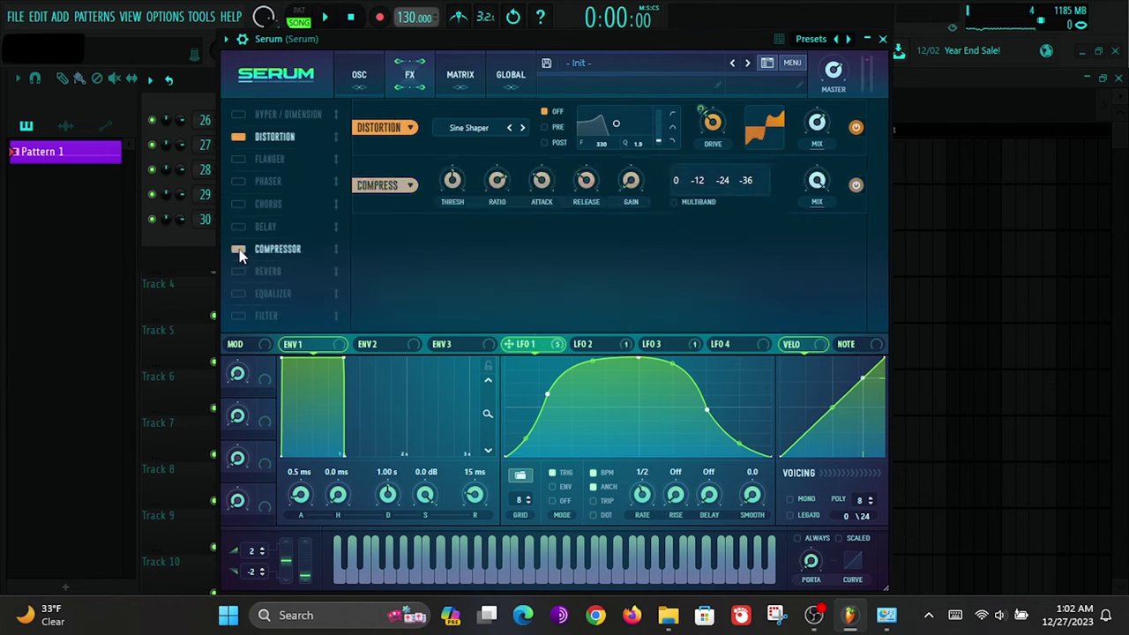
pyautogui.click(675, 203)
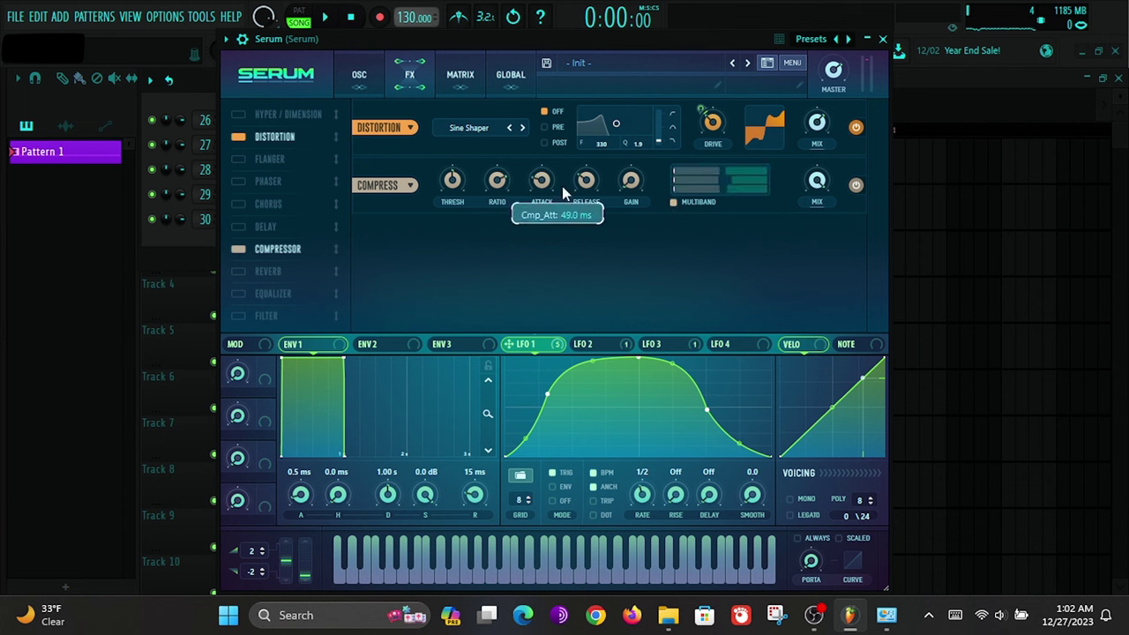
# Step: Adjust the compressor's attack, ratio and release, and modulate the release with LFO 1
pyautogui.press('space')
pyautogui.moveTo(581, 187); pyautogui.dragTo(600, 123)
pyautogui.press('space')
pyautogui.moveTo(497, 195)
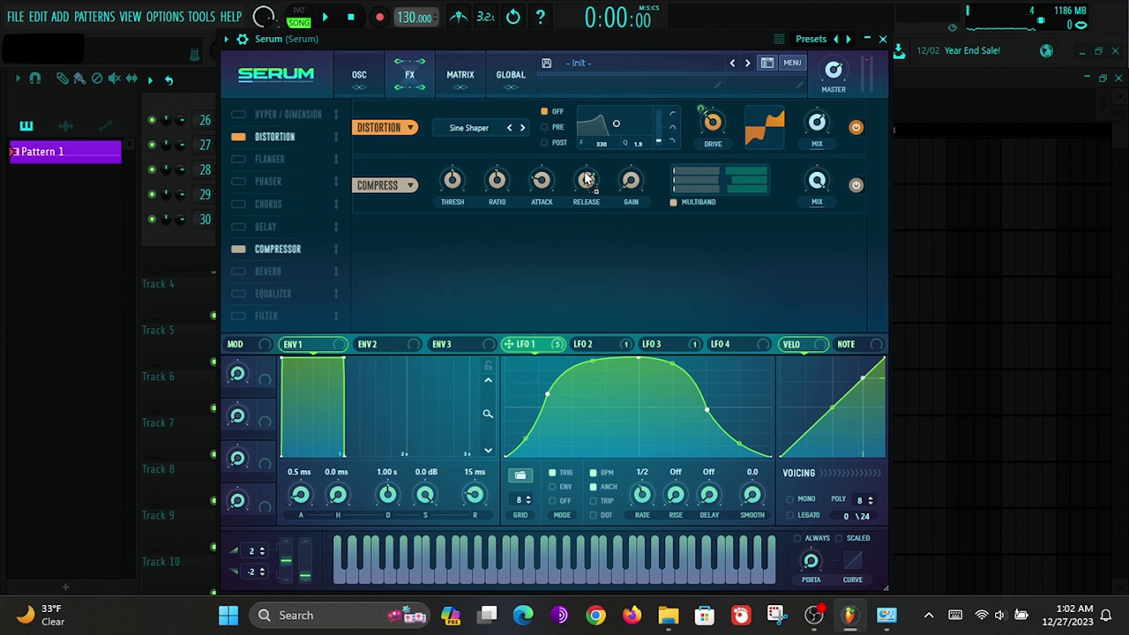
pyautogui.moveTo(576, 165); pyautogui.dragTo(554, 218)
pyautogui.press('space')
pyautogui.moveTo(589, 193)
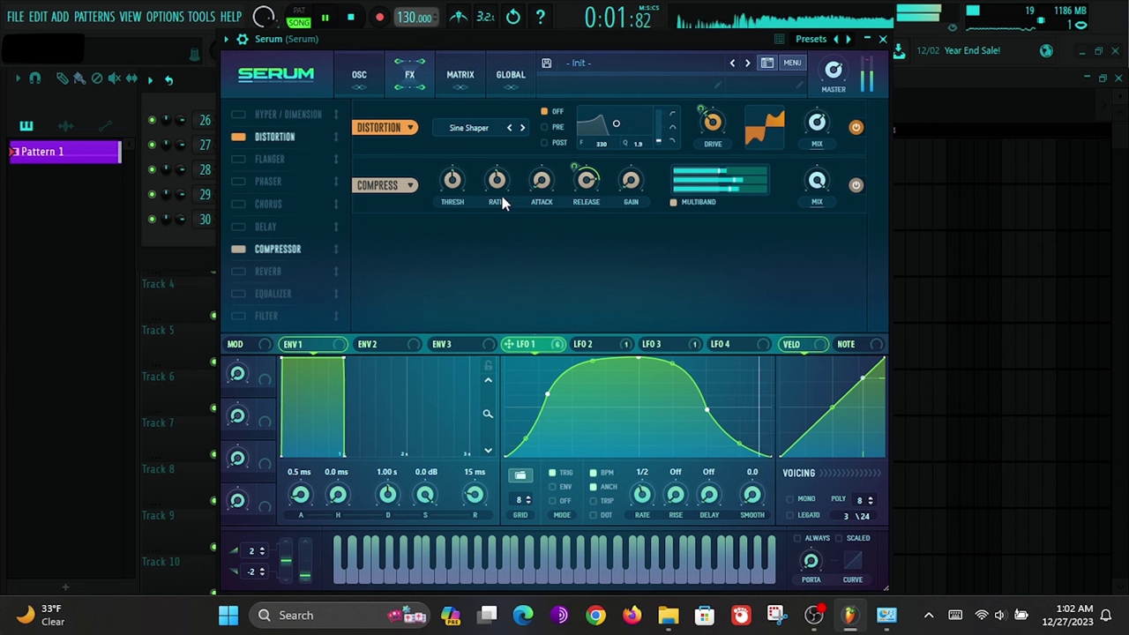
# Step: Readjust the compressor's ratio, raise its gain and fine-tune the master volume during playback
pyautogui.moveTo(484, 201)
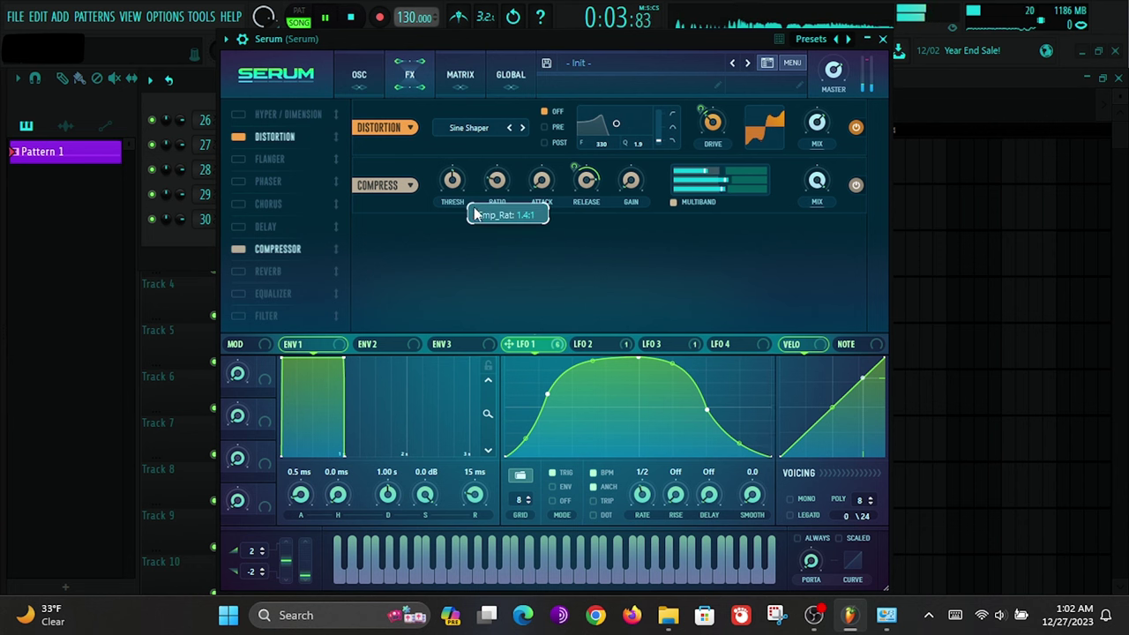
pyautogui.moveTo(476, 212); pyautogui.dragTo(497, 199)
pyautogui.moveTo(631, 181); pyautogui.dragTo(637, 148)
pyautogui.moveTo(840, 78); pyautogui.dragTo(833, 100)
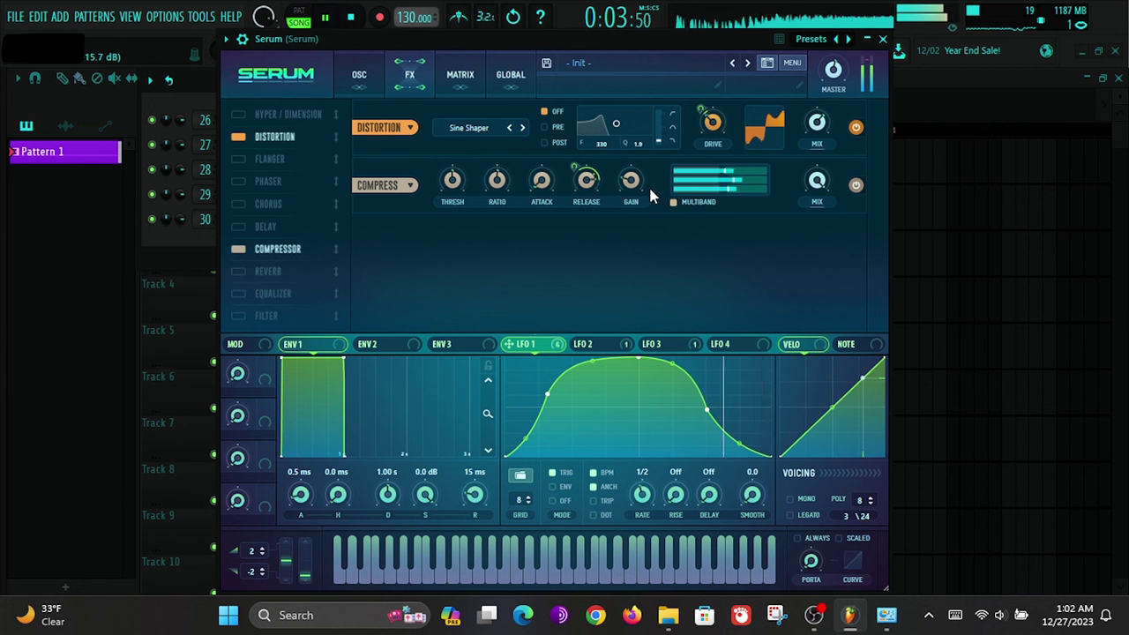
pyautogui.moveTo(631, 184)
pyautogui.mouseDown()
pyautogui.moveTo(636, 168)
pyautogui.moveTo(638, 179)
pyautogui.mouseUp()
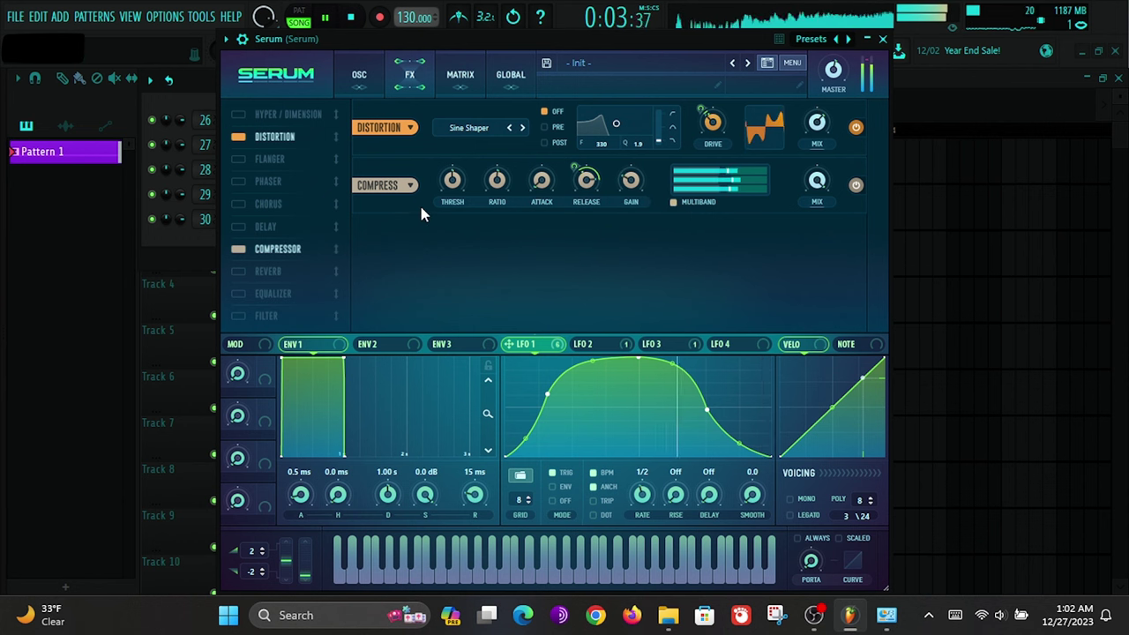
pyautogui.press('space')
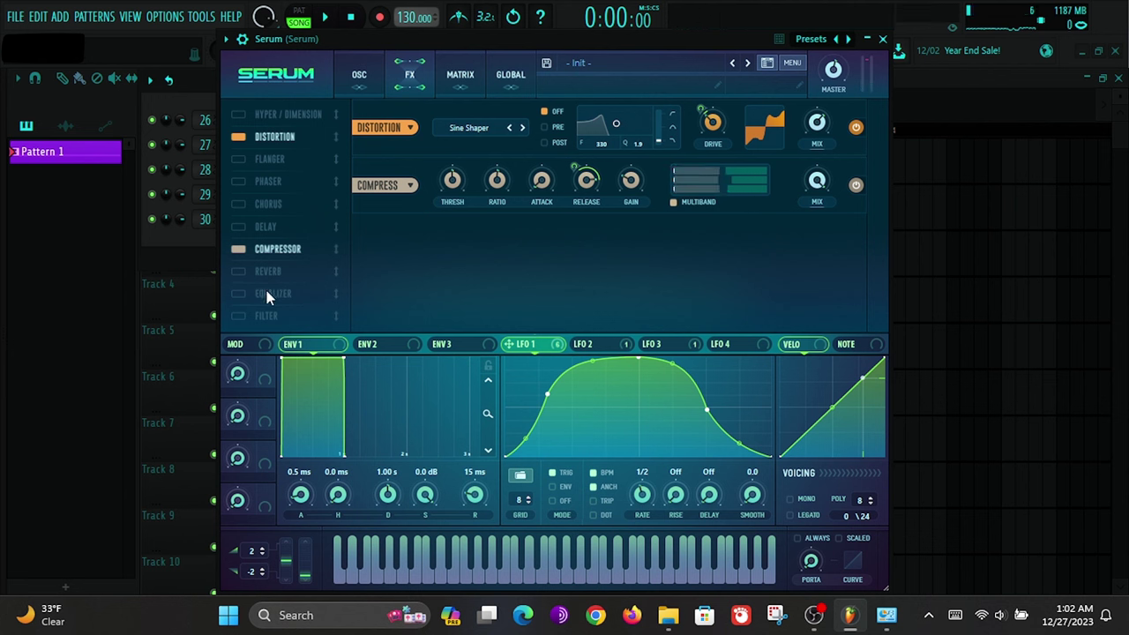
# Step: Move the equalizer ahead of the distortion, and enable the filter effect directly before the distortion
pyautogui.moveTo(266, 297); pyautogui.dragTo(272, 141)
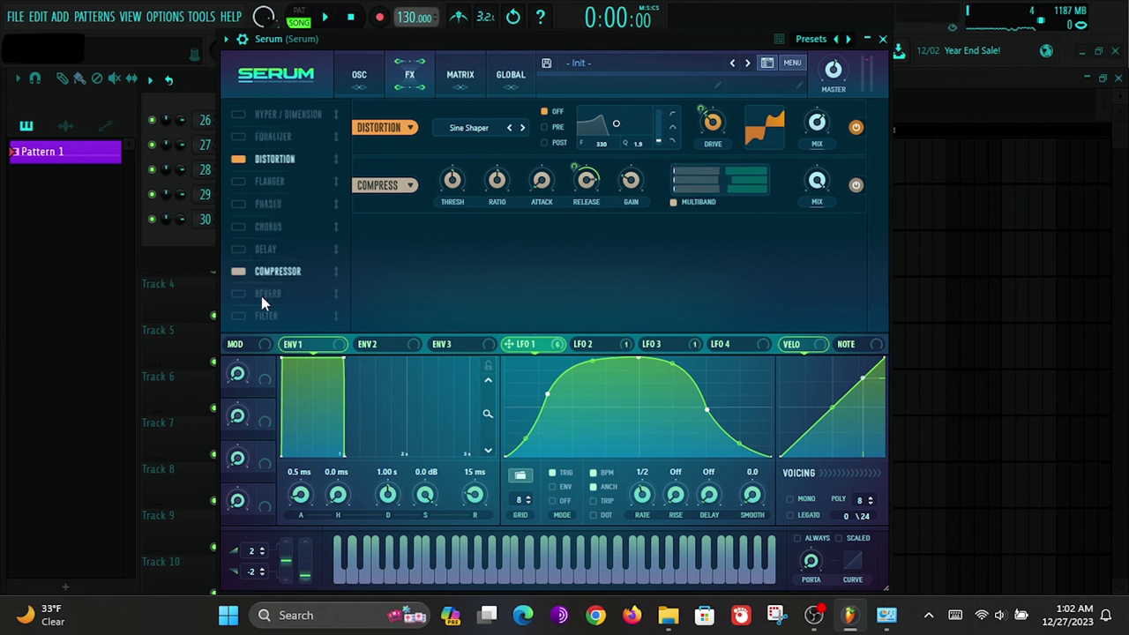
pyautogui.click(239, 316)
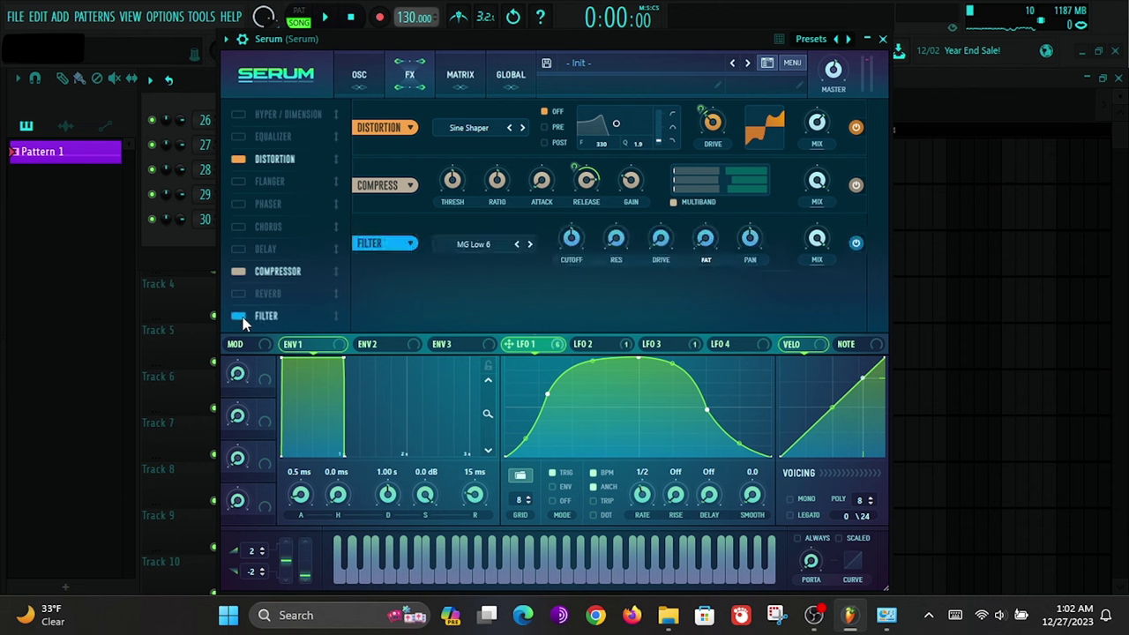
pyautogui.moveTo(264, 322); pyautogui.dragTo(264, 159)
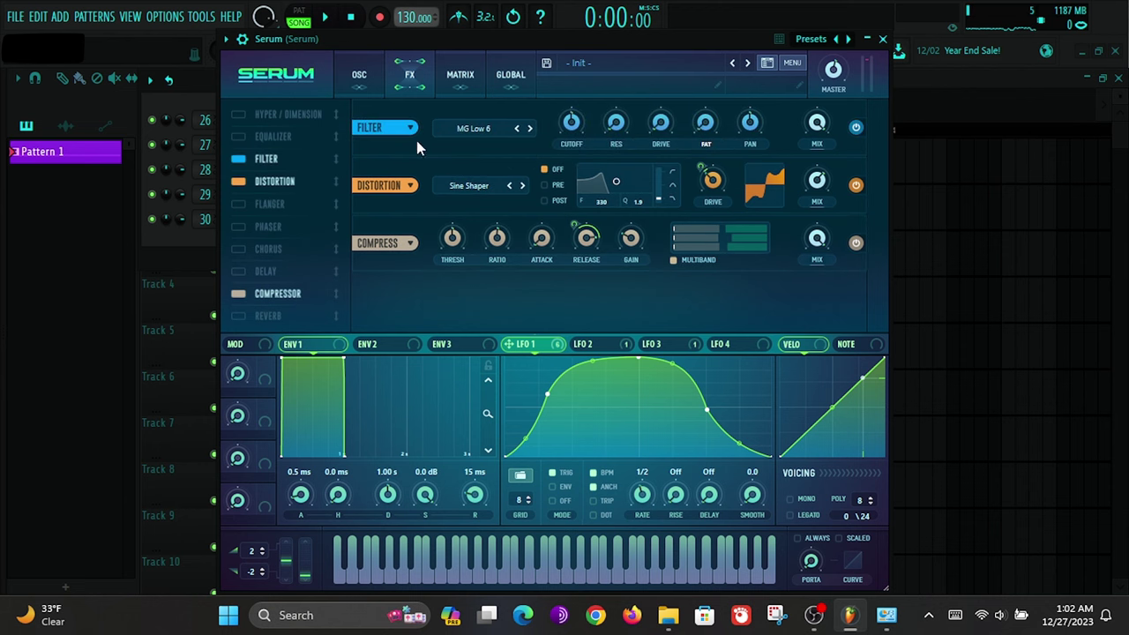
# Step: Set the effects filter type to Combs and adjust its cutoff to about 65 Hz during playback
pyautogui.click(465, 133)
pyautogui.moveTo(477, 202)
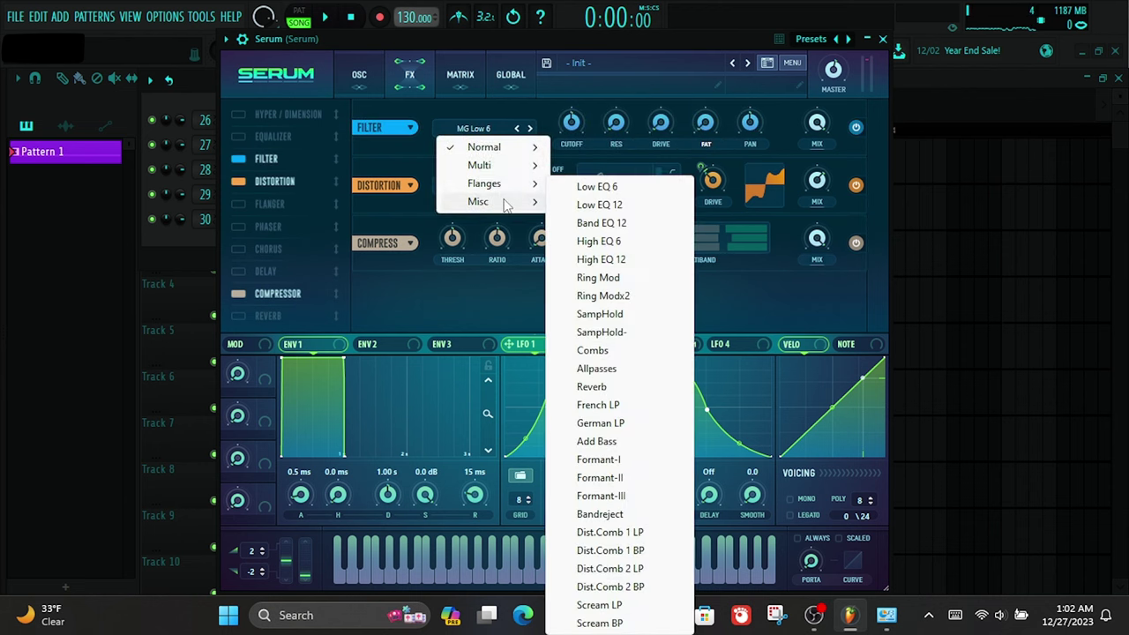
pyautogui.click(607, 351)
pyautogui.moveTo(572, 143)
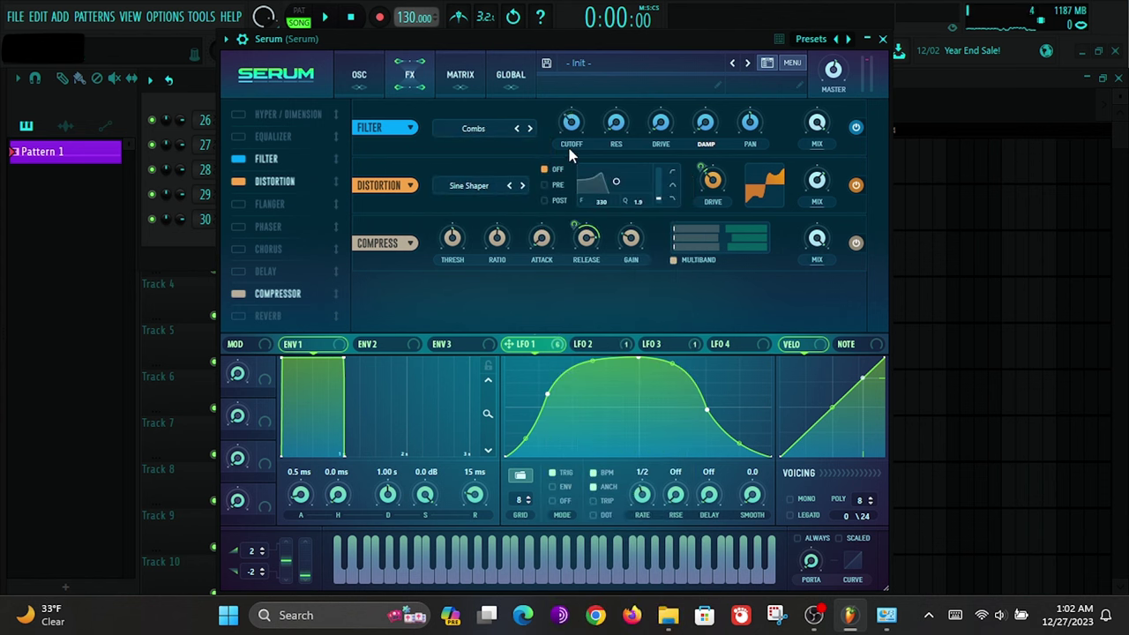
pyautogui.press('space')
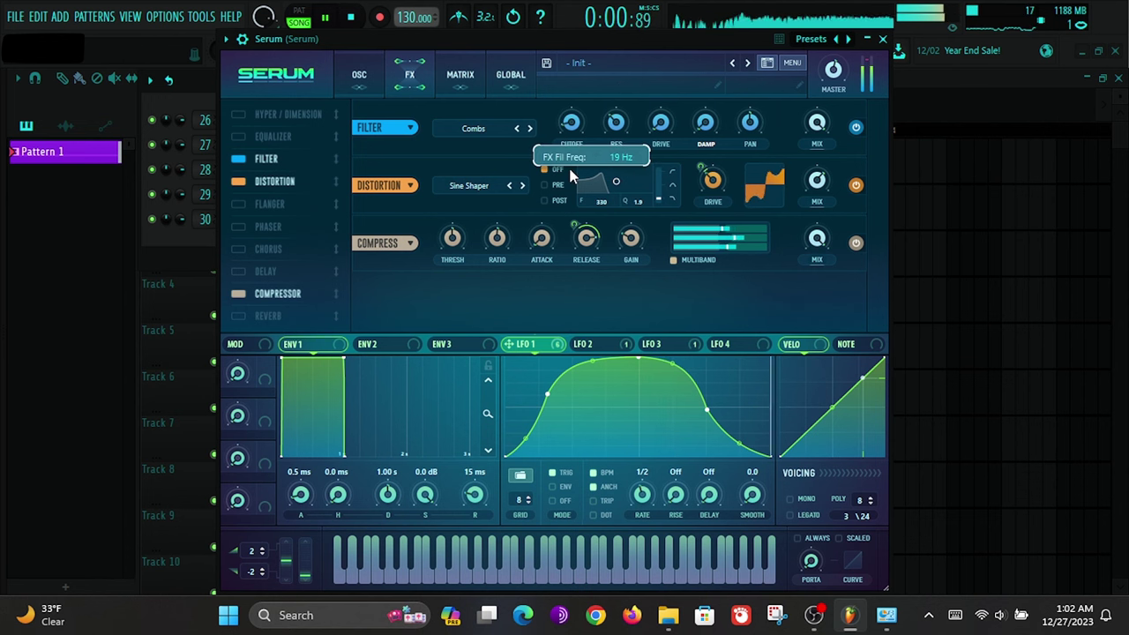
pyautogui.moveTo(574, 150); pyautogui.dragTo(578, 130)
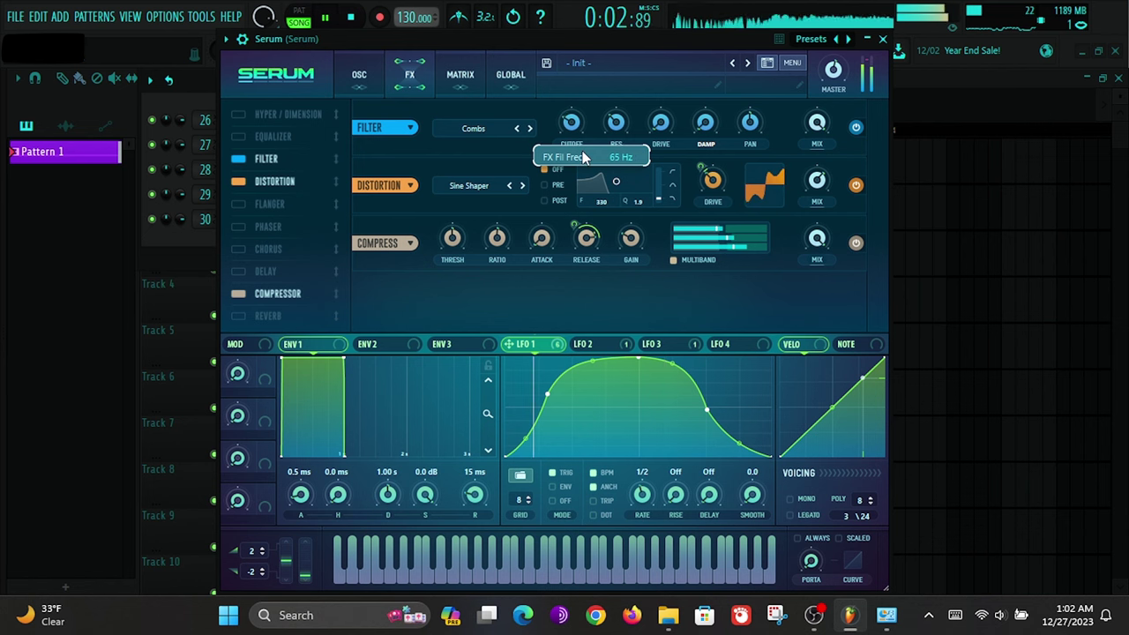
pyautogui.press('space')
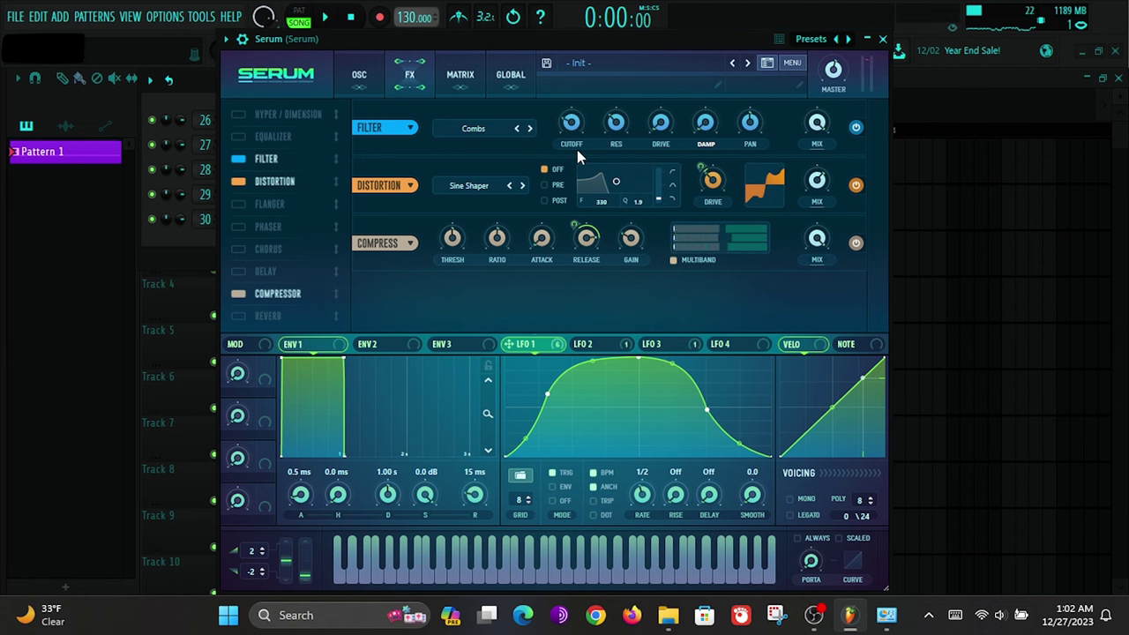
# Step: Try modulating the effects filter's cutoff with LFO 2 during playback, and remove that modulator
pyautogui.click(604, 343)
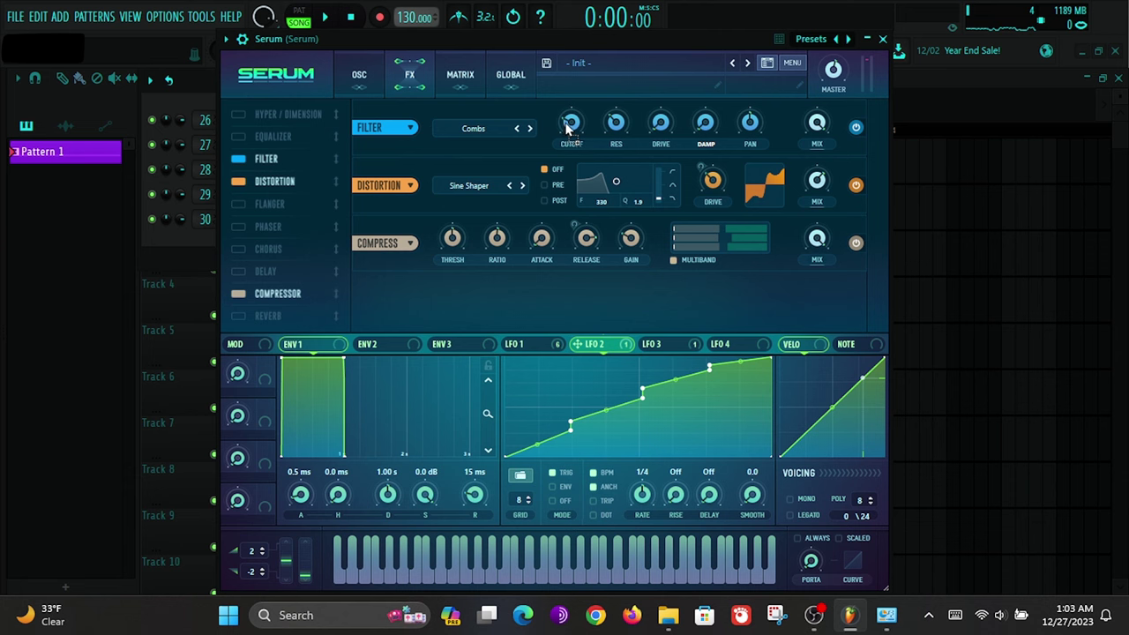
pyautogui.moveTo(561, 106); pyautogui.dragTo(565, 121)
pyautogui.press('space')
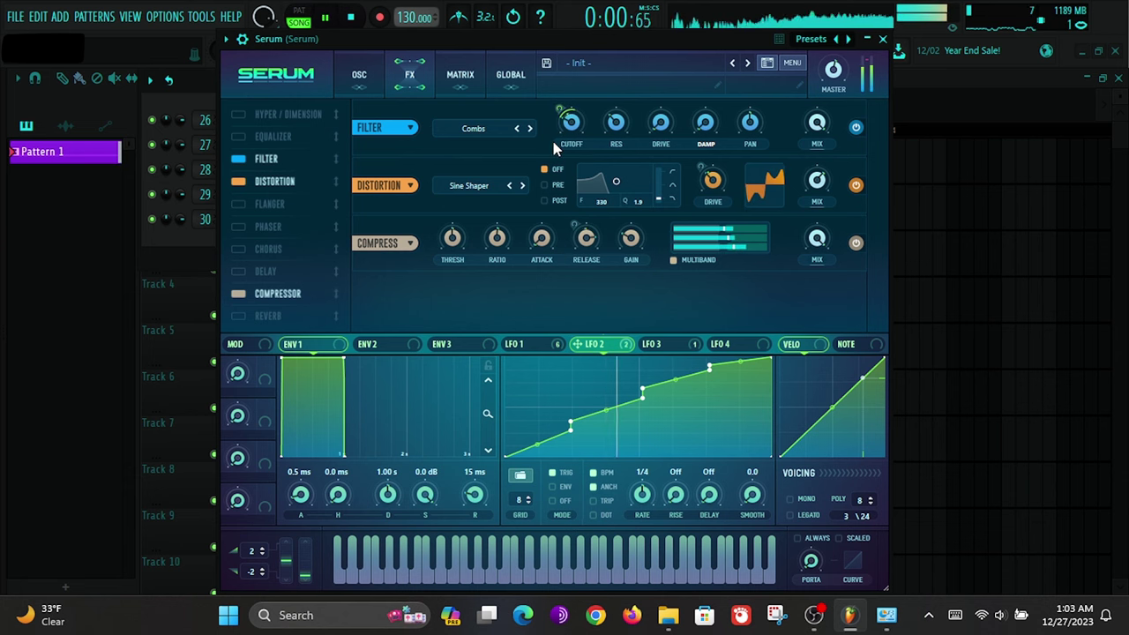
pyautogui.moveTo(575, 112)
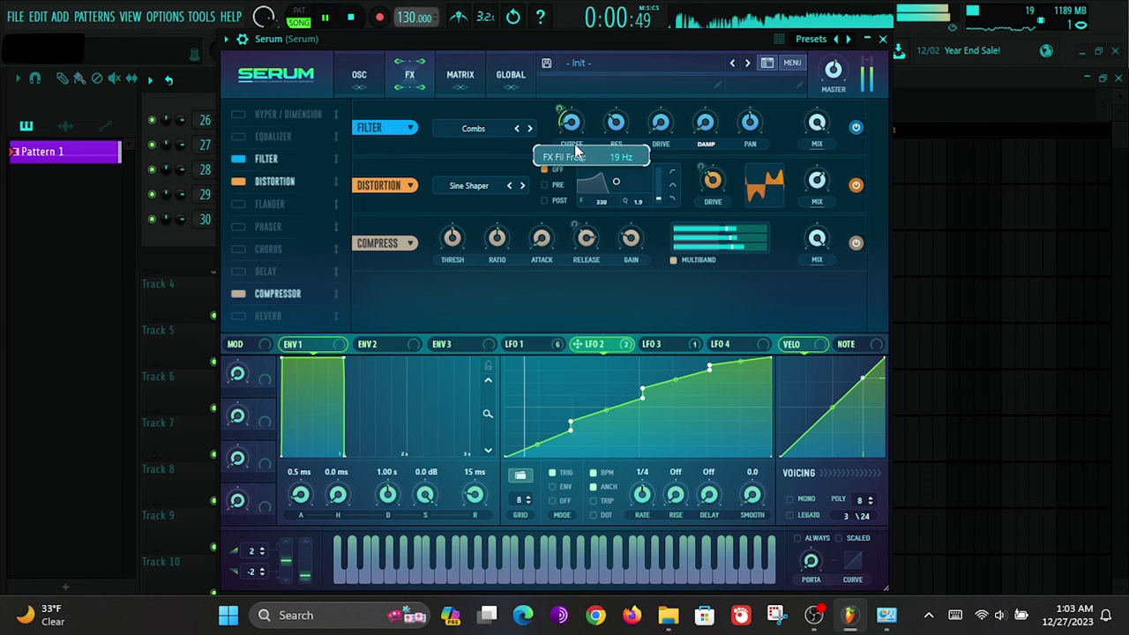
pyautogui.press('space')
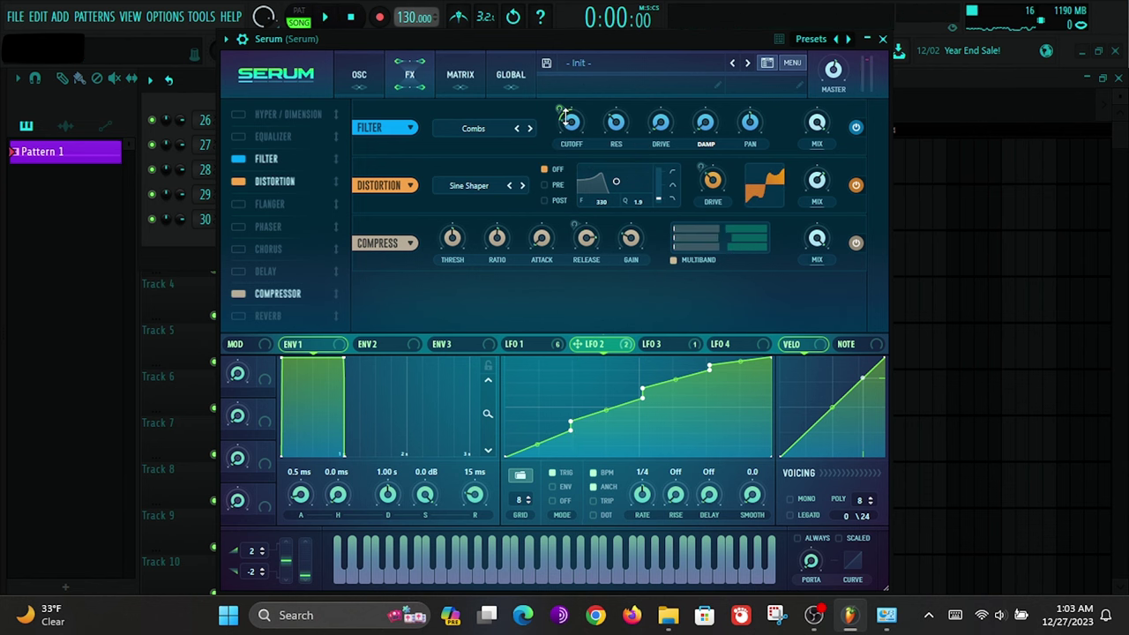
pyautogui.rightClick(570, 126)
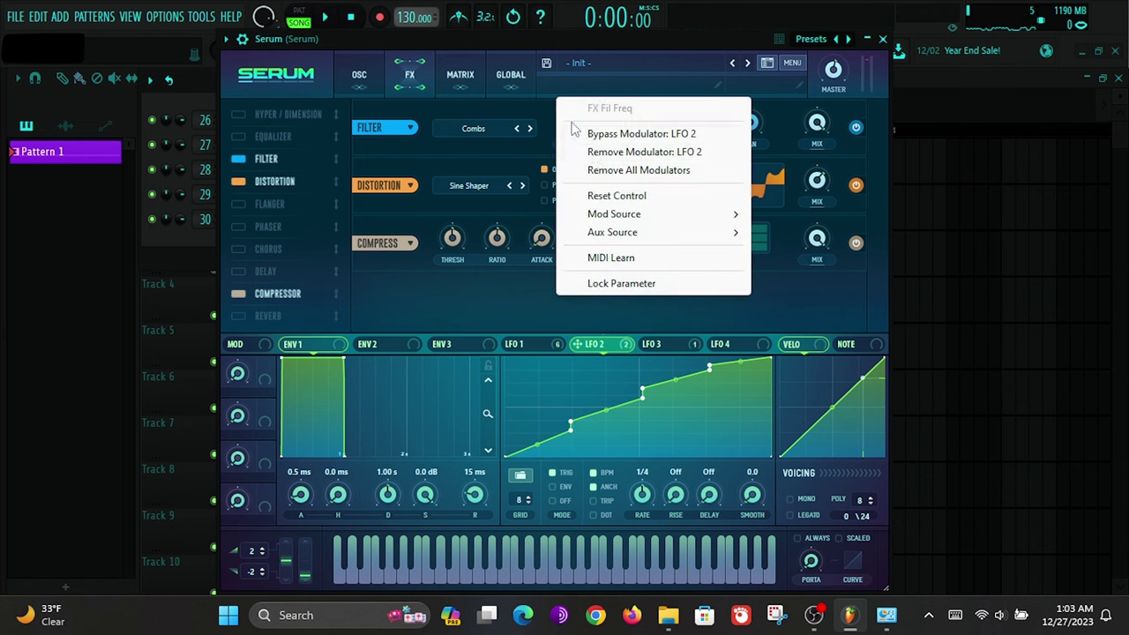
pyautogui.click(623, 151)
# Step: Modulate the effects filter's cutoff with LFO 4 by about 55 and start playback
pyautogui.click(520, 344)
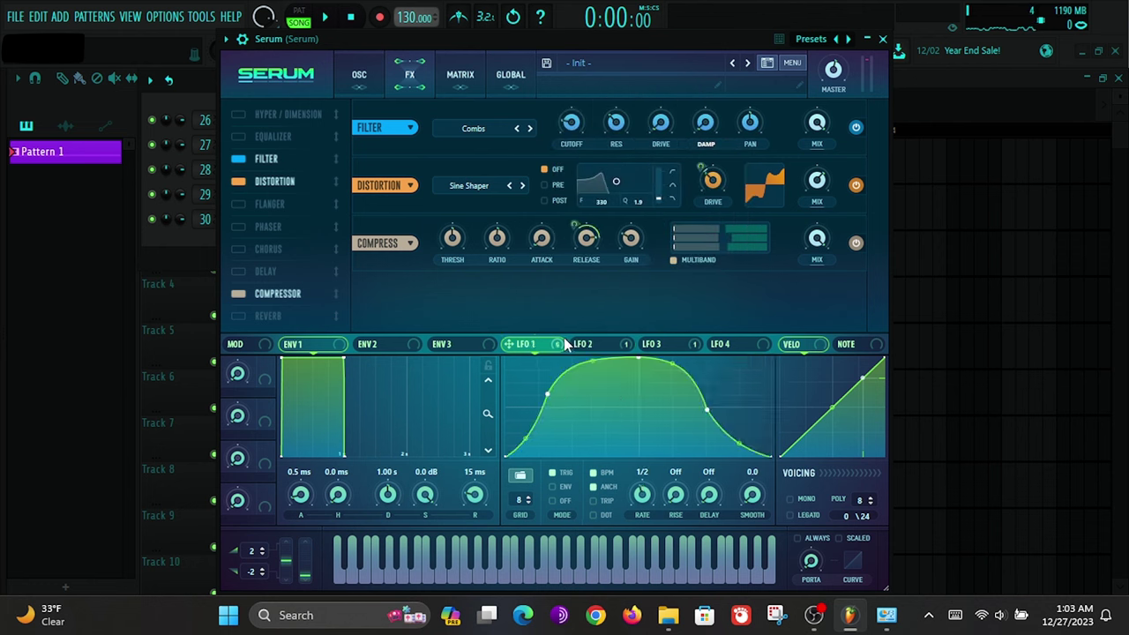
pyautogui.click(684, 344)
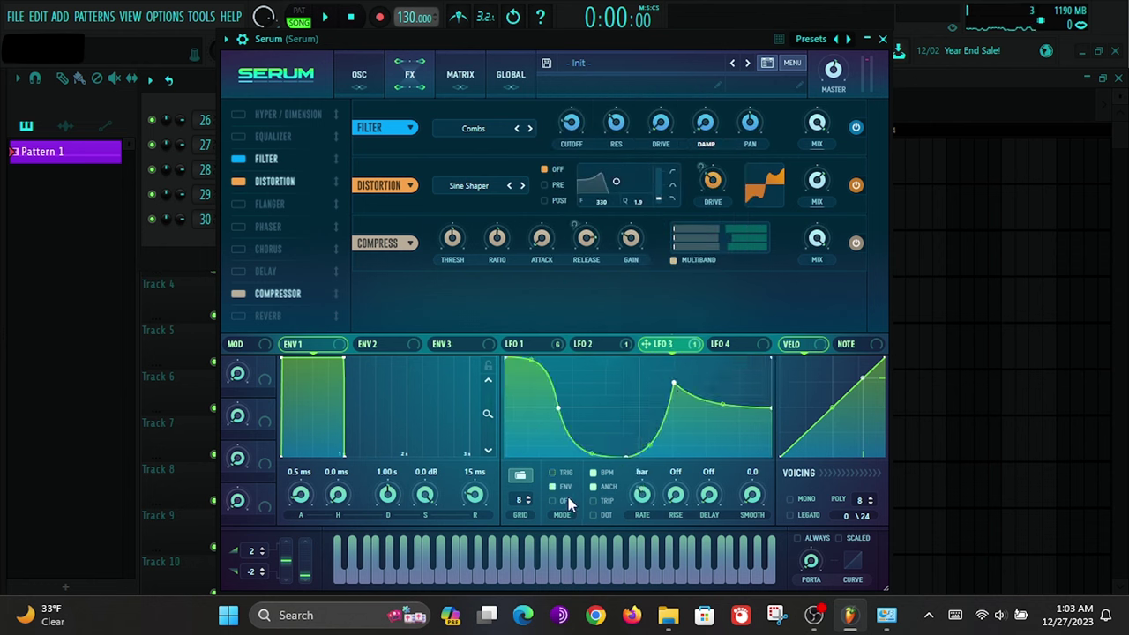
pyautogui.click(734, 344)
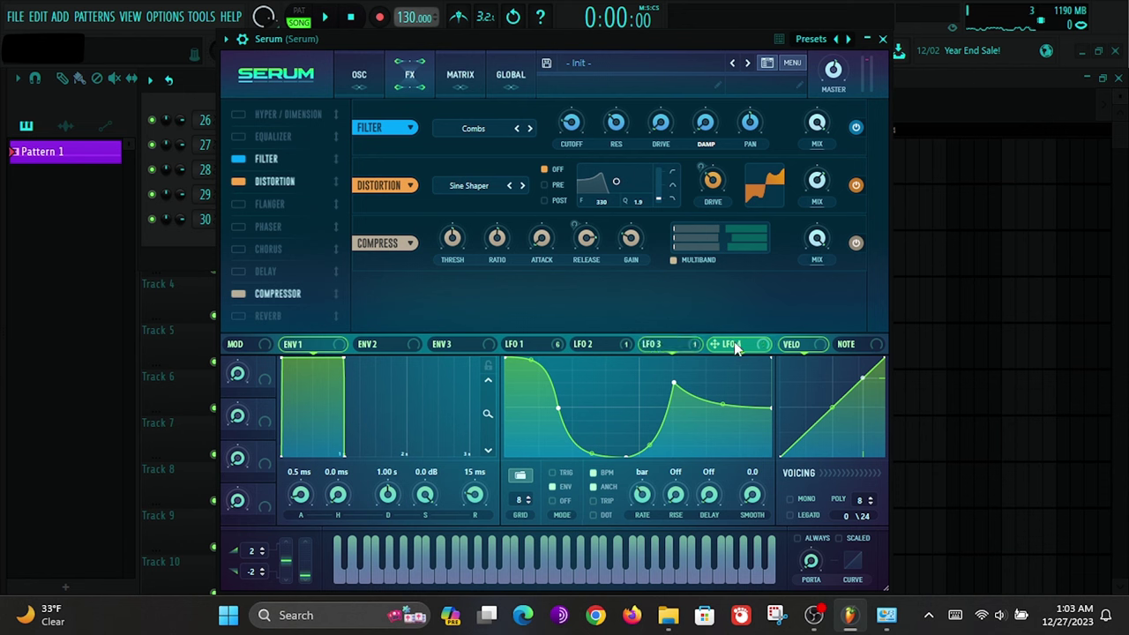
pyautogui.click(563, 471)
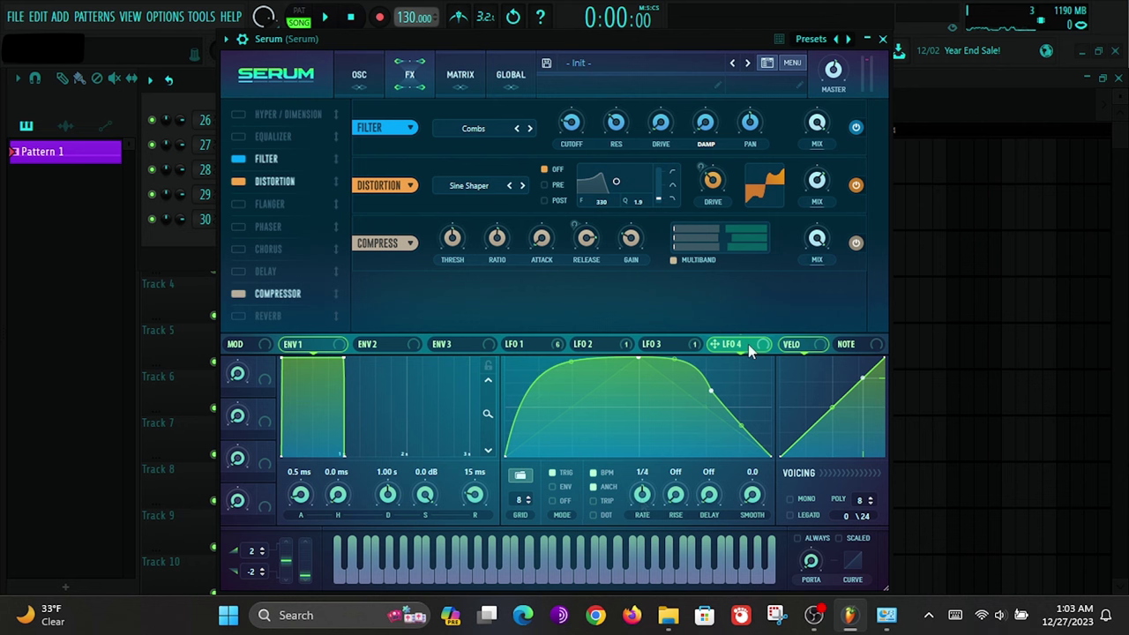
pyautogui.moveTo(570, 129); pyautogui.dragTo(564, 128)
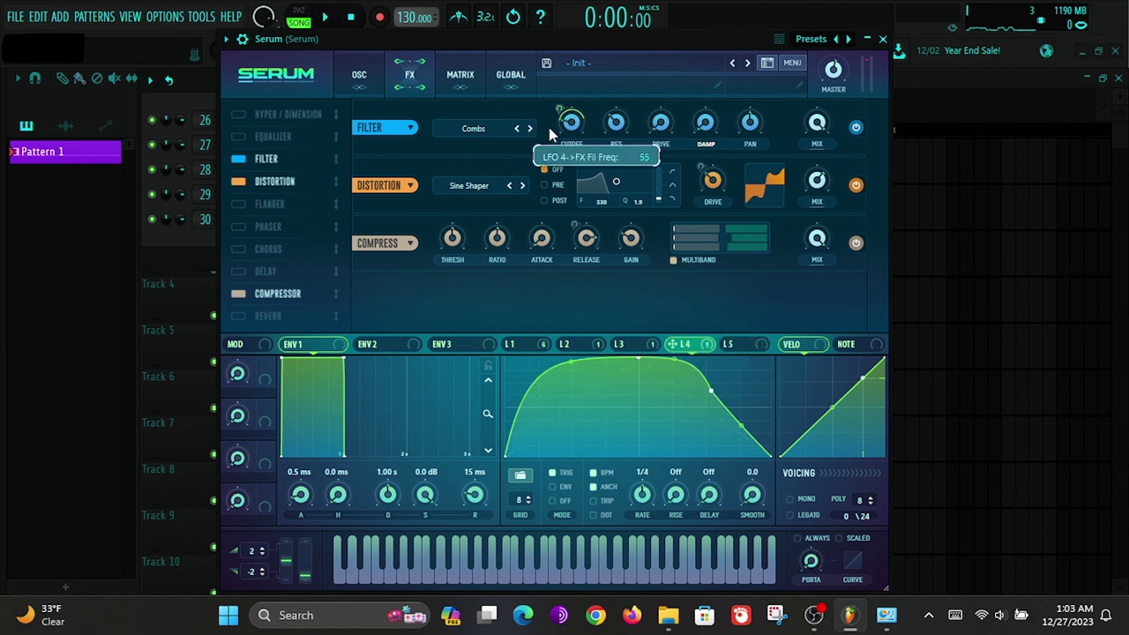
pyautogui.press('space')
# Step: Fine-tune the filter cutoff and its LFO 4 modulation depth by ear during playback
pyautogui.moveTo(560, 113)
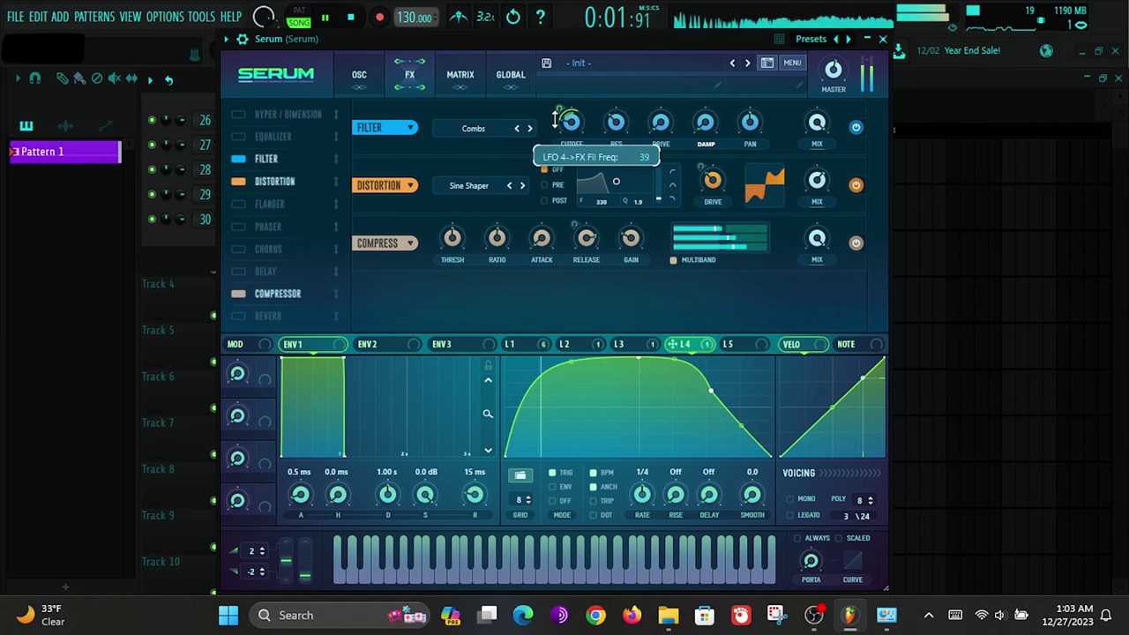
pyautogui.moveTo(556, 119); pyautogui.dragTo(535, 156)
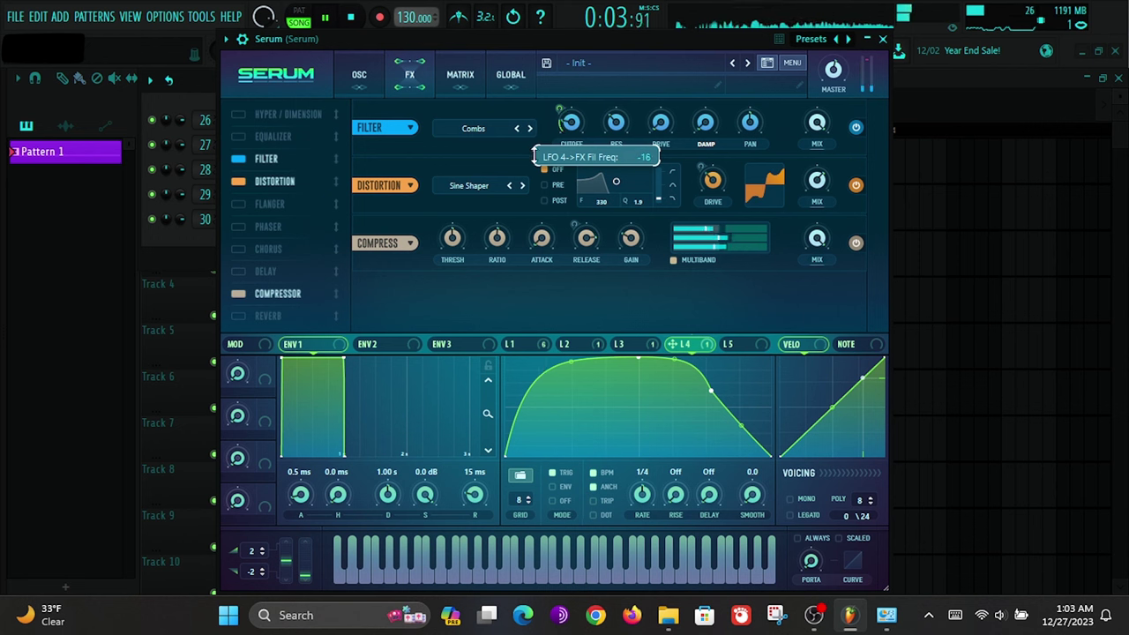
pyautogui.moveTo(577, 98)
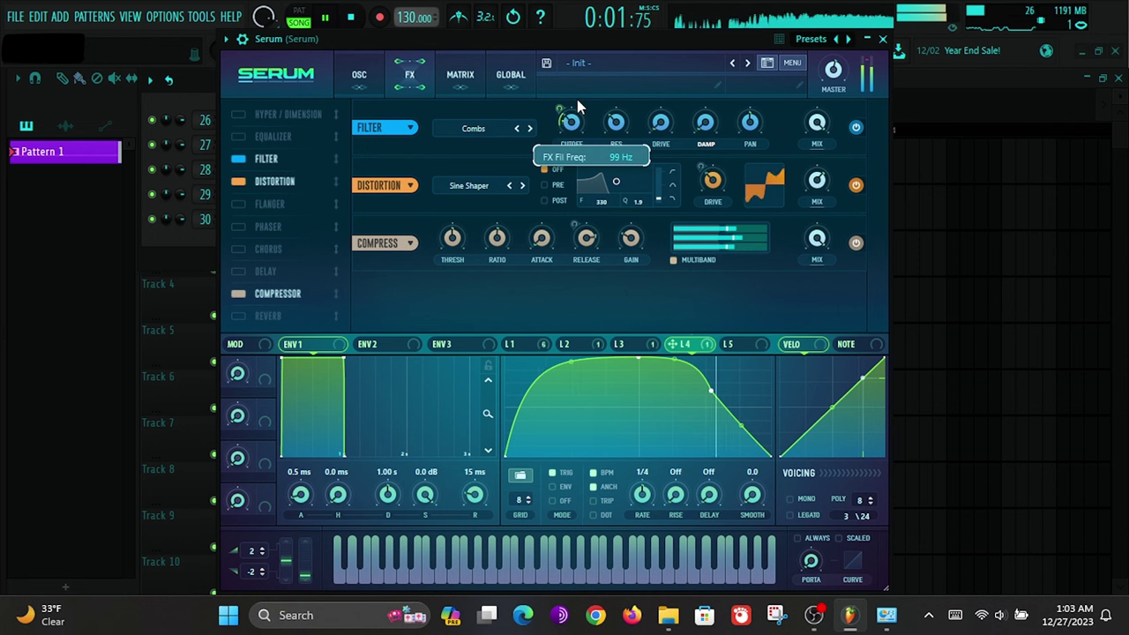
pyautogui.moveTo(577, 99); pyautogui.dragTo(542, 107)
pyautogui.moveTo(549, 107)
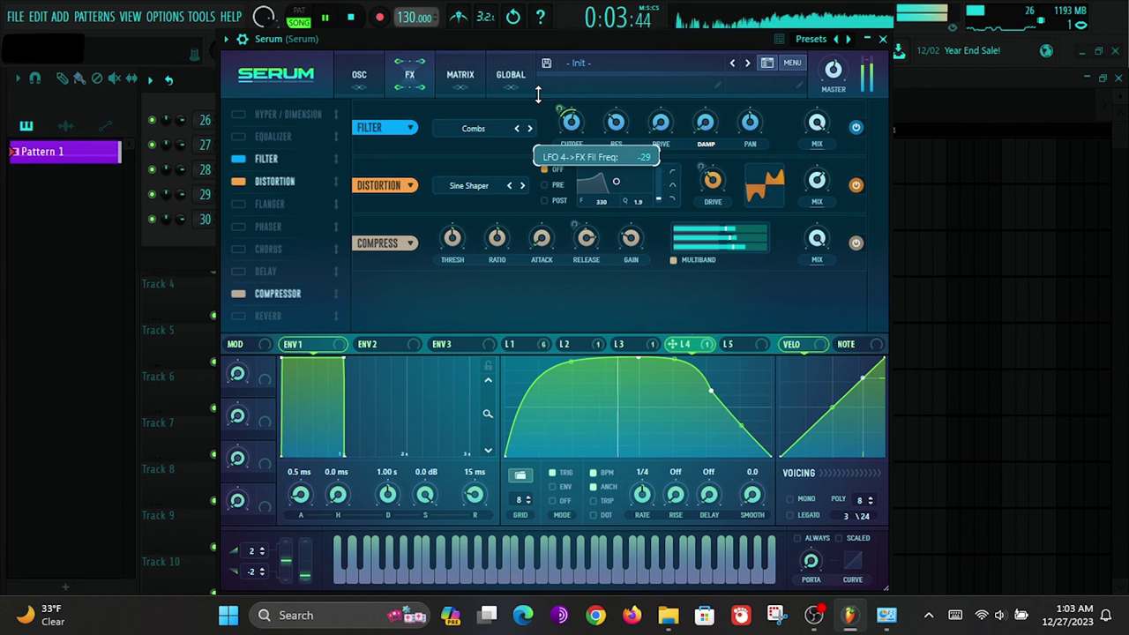
pyautogui.moveTo(535, 103); pyautogui.dragTo(525, 82)
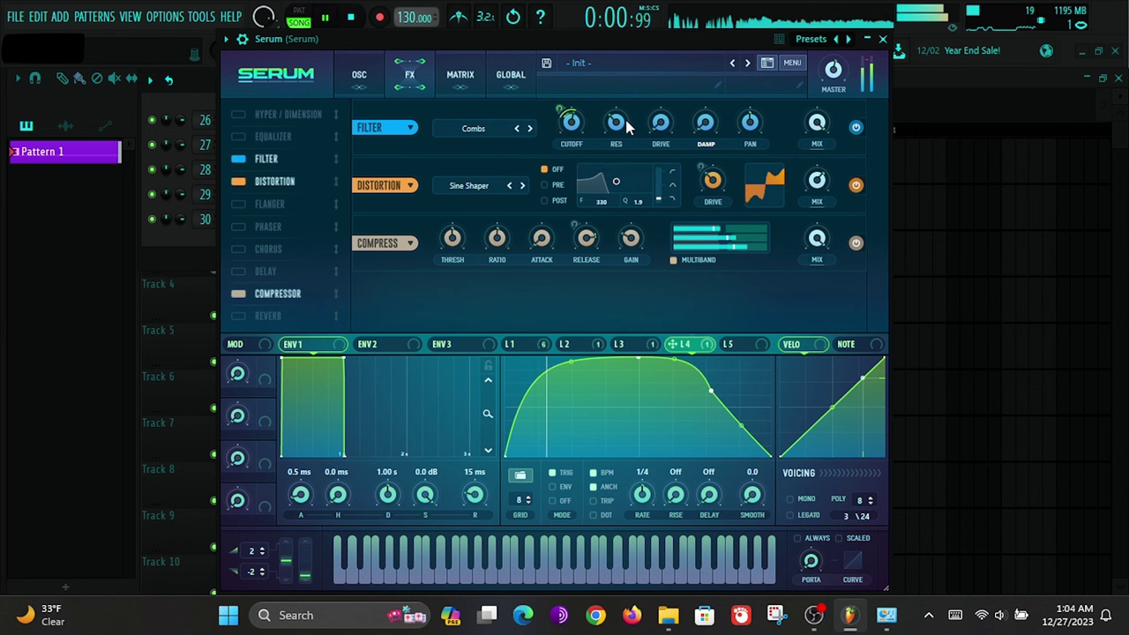
# Step: Adjust the filter's resonance and modulate it with LFO 1, and modulate the filter's pan with LFO 4
pyautogui.moveTo(626, 92)
pyautogui.mouseDown()
pyautogui.moveTo(645, 62)
pyautogui.moveTo(628, 110)
pyautogui.mouseUp()
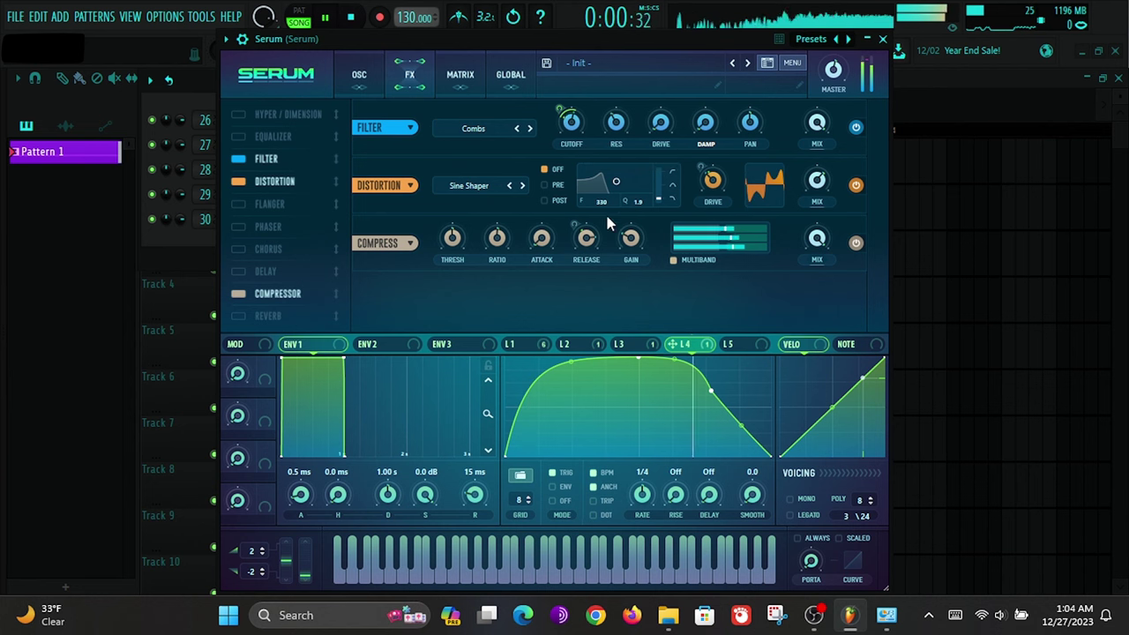
pyautogui.click(530, 347)
pyautogui.press('space')
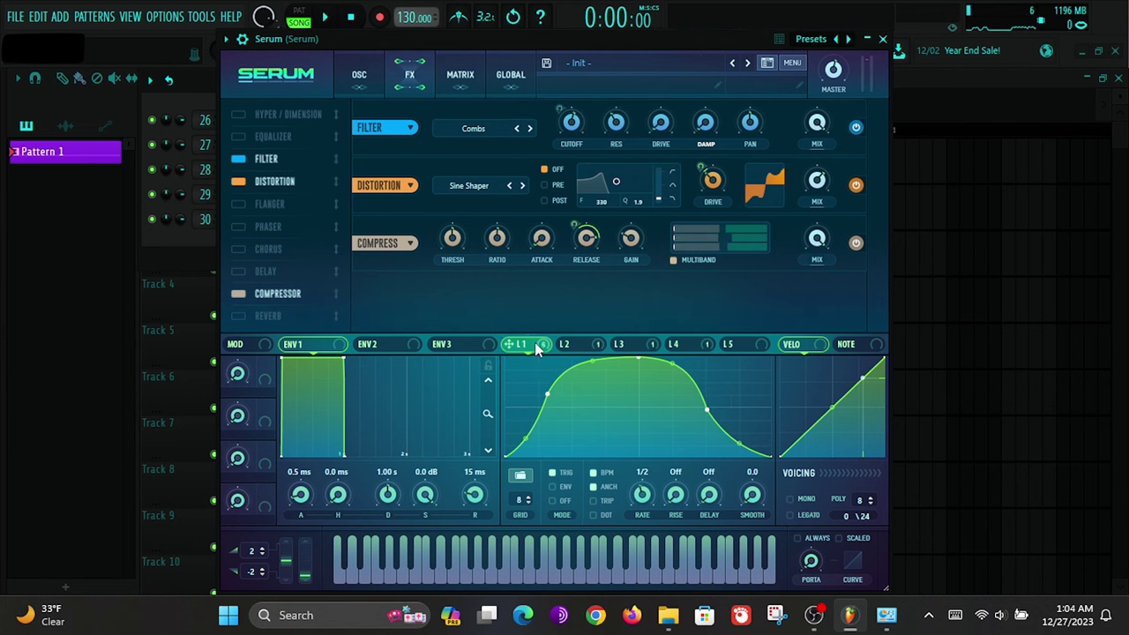
pyautogui.click(572, 346)
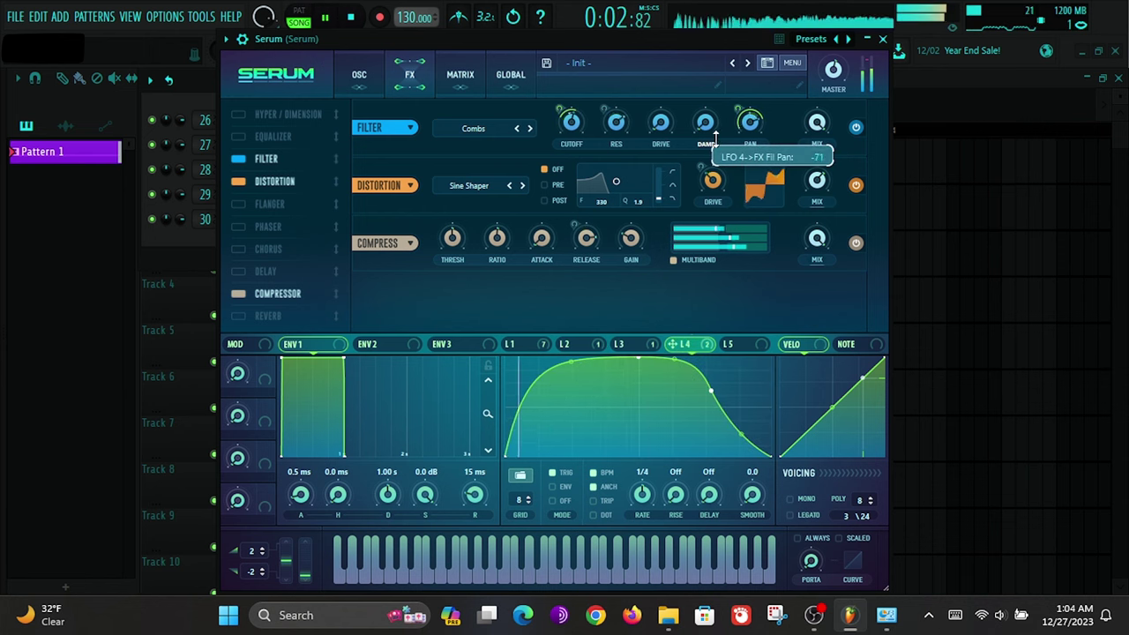
pyautogui.moveTo(714, 123); pyautogui.dragTo(709, 108)
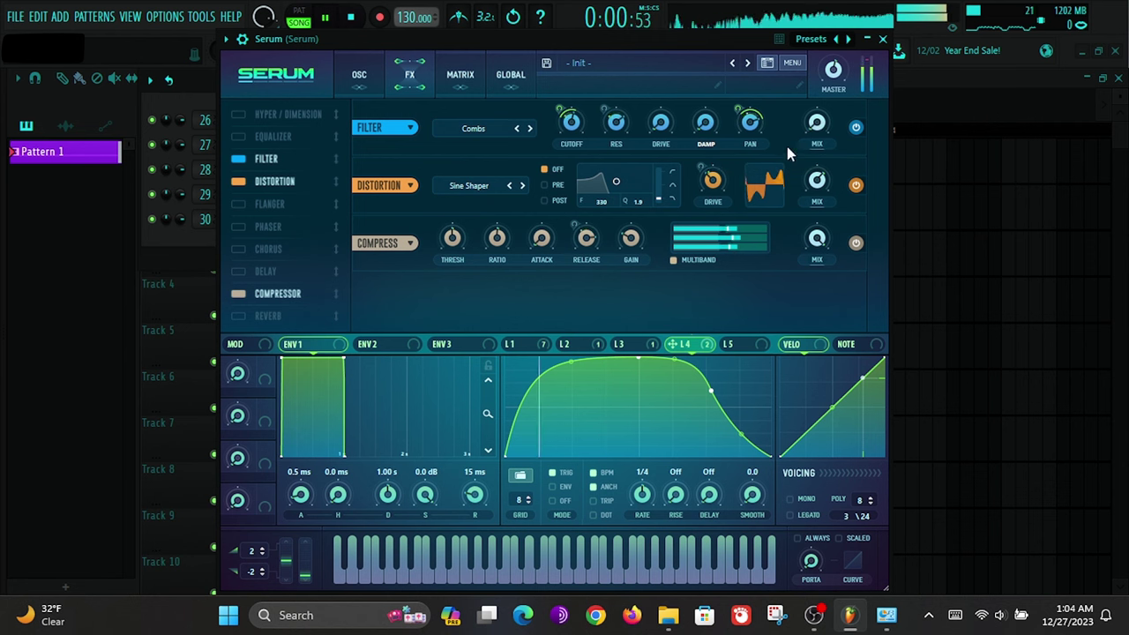
# Step: Lower the effects filter's mix and modulate it with LFO 1 by about 34
pyautogui.moveTo(819, 121); pyautogui.dragTo(826, 38)
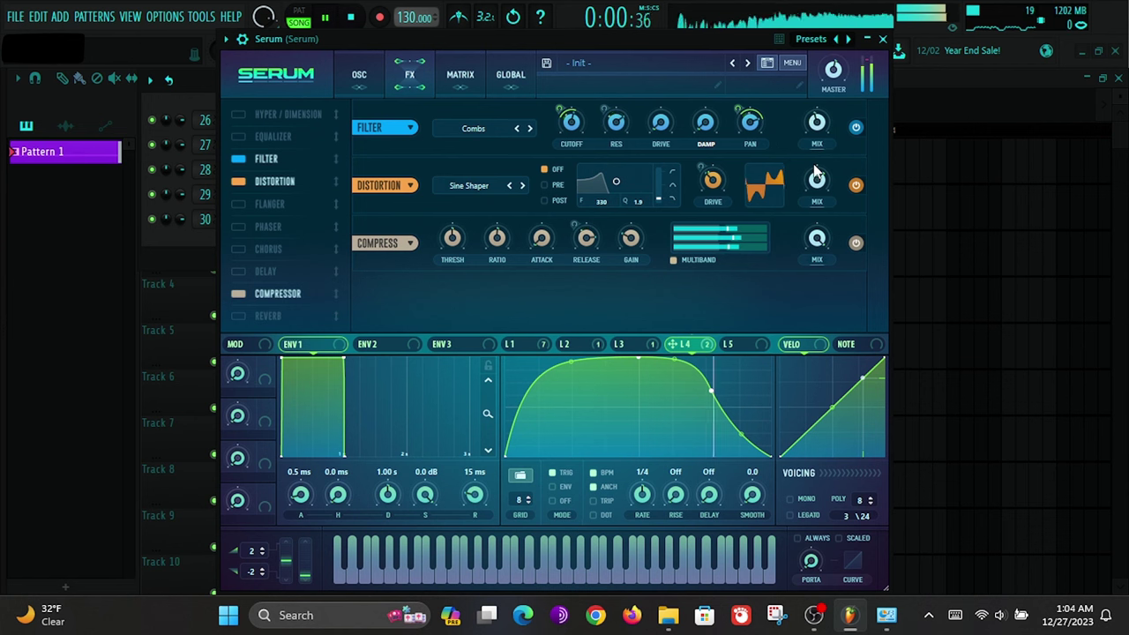
pyautogui.click(539, 344)
pyautogui.press('space')
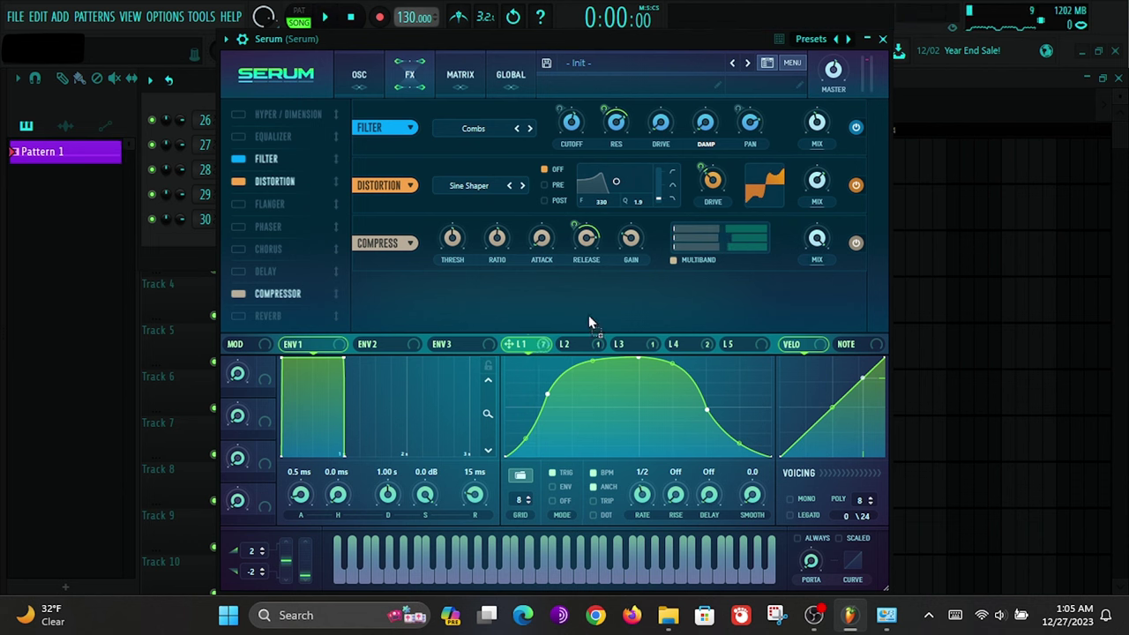
pyautogui.click(810, 119)
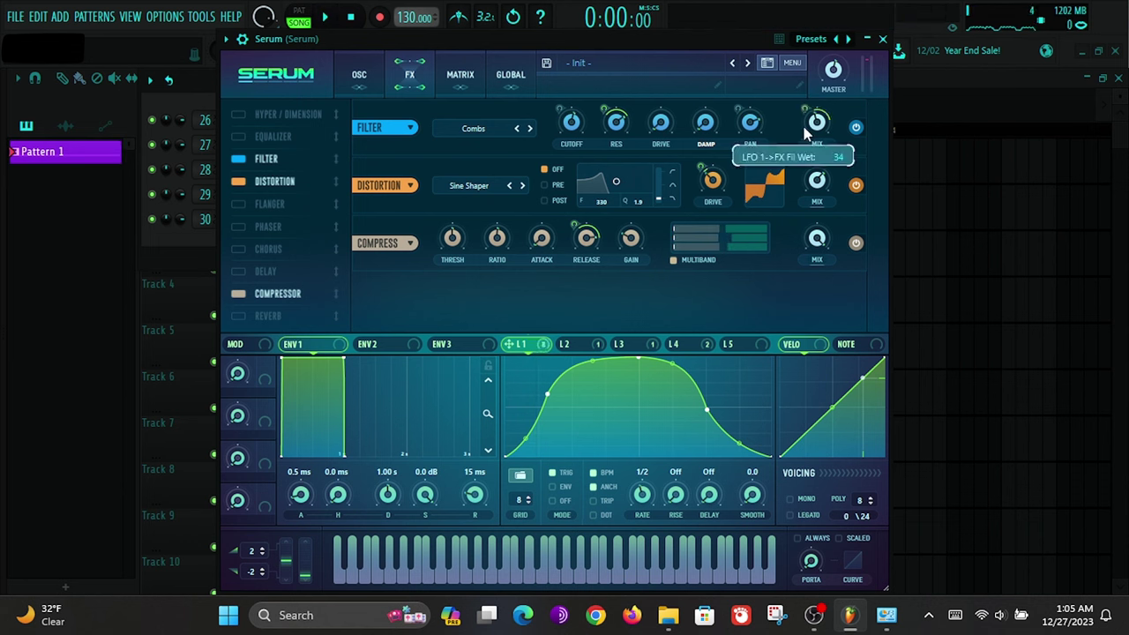
# Step: Readjust the filter's mix level and its LFO 1 modulation depth during playback
pyautogui.press('space')
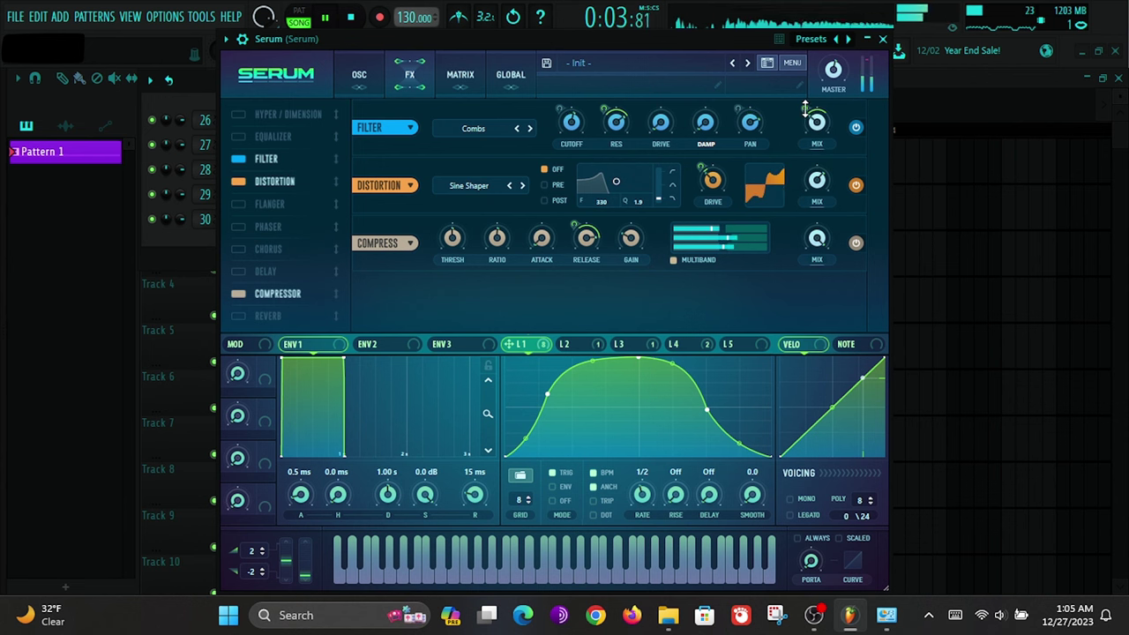
pyautogui.moveTo(805, 108); pyautogui.dragTo(849, 65)
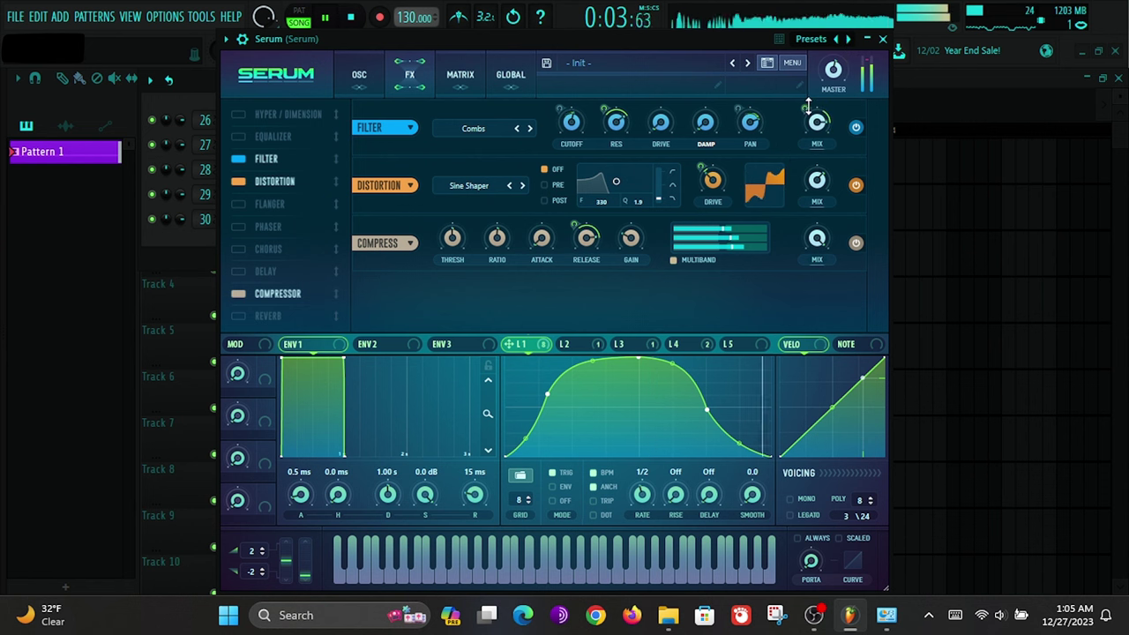
pyautogui.moveTo(805, 108)
pyautogui.mouseDown()
pyautogui.moveTo(788, 132)
pyautogui.moveTo(807, 106)
pyautogui.moveTo(803, 88)
pyautogui.mouseUp()
pyautogui.moveTo(803, 147); pyautogui.dragTo(819, 81)
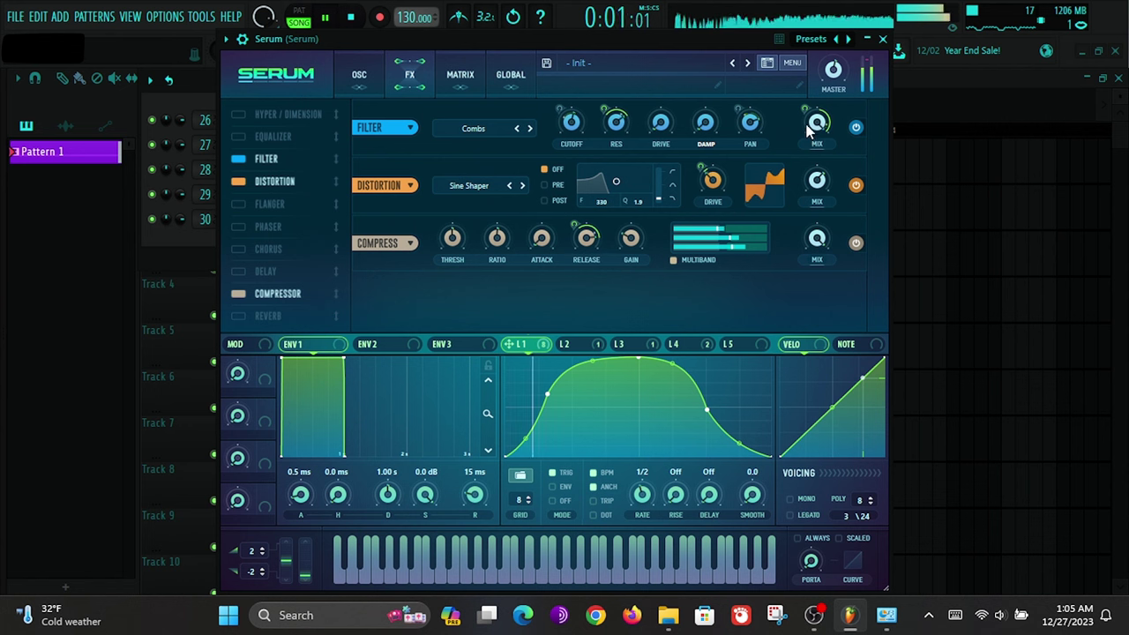
pyautogui.rightClick(815, 121)
pyautogui.click(791, 159)
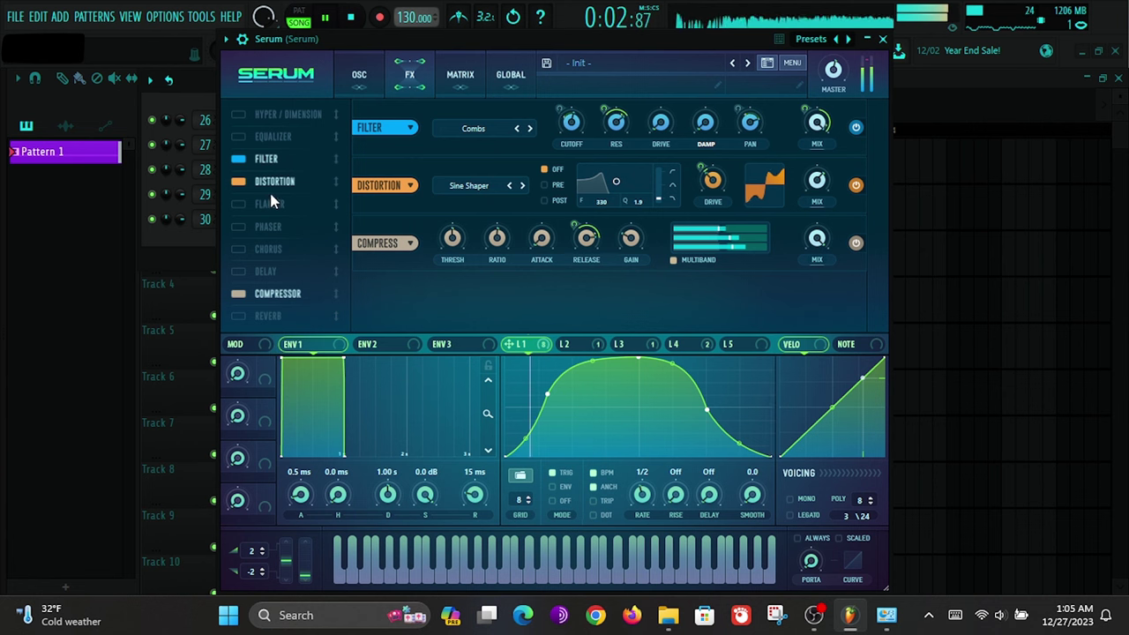
# Step: Place and enable the equalizer between the filter and the distortion, and raise its low-band gain
pyautogui.moveTo(265, 137); pyautogui.dragTo(252, 166)
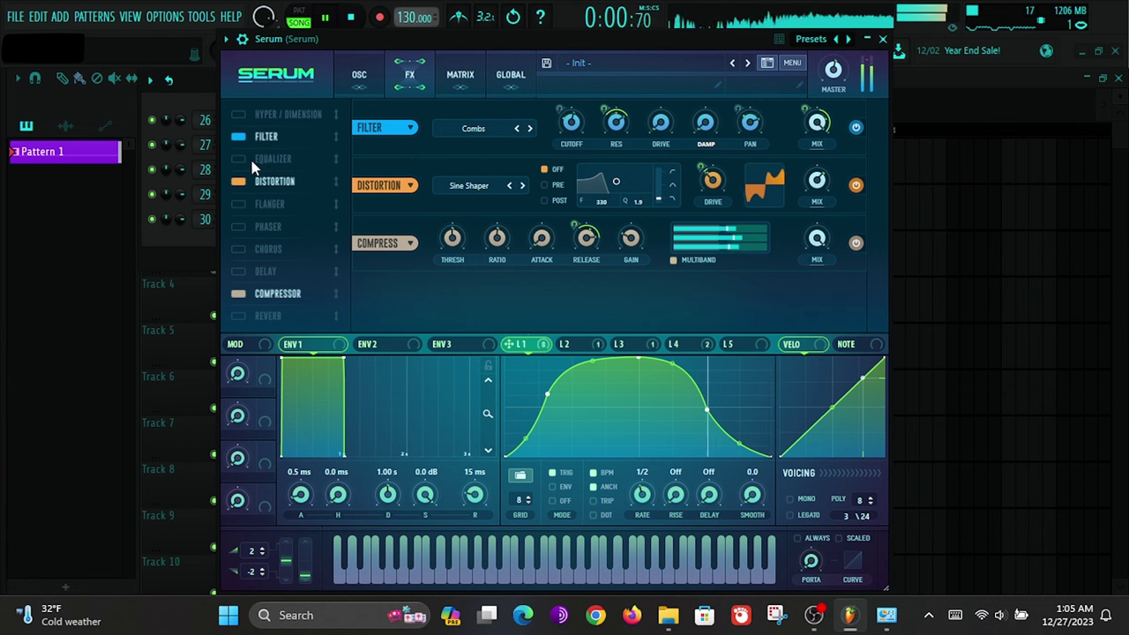
pyautogui.click(240, 162)
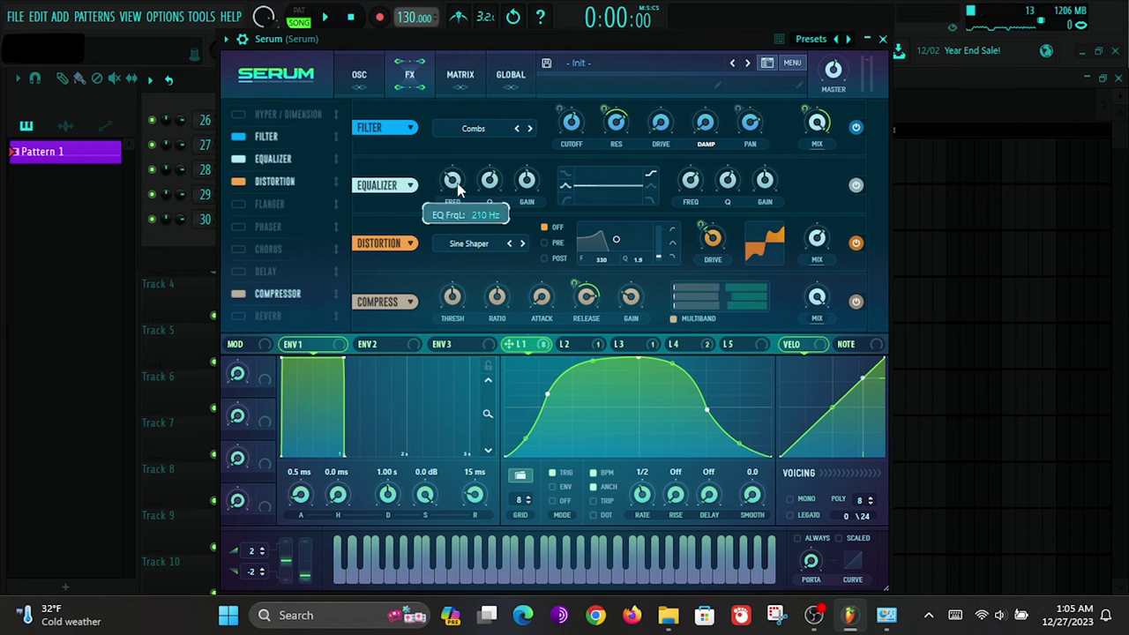
pyautogui.moveTo(527, 181); pyautogui.dragTo(489, 179)
# Step: Modulate the equalizer's low-band frequency with LFO 4 and adjust the modulation depth to about 38 during playback
pyautogui.click(700, 348)
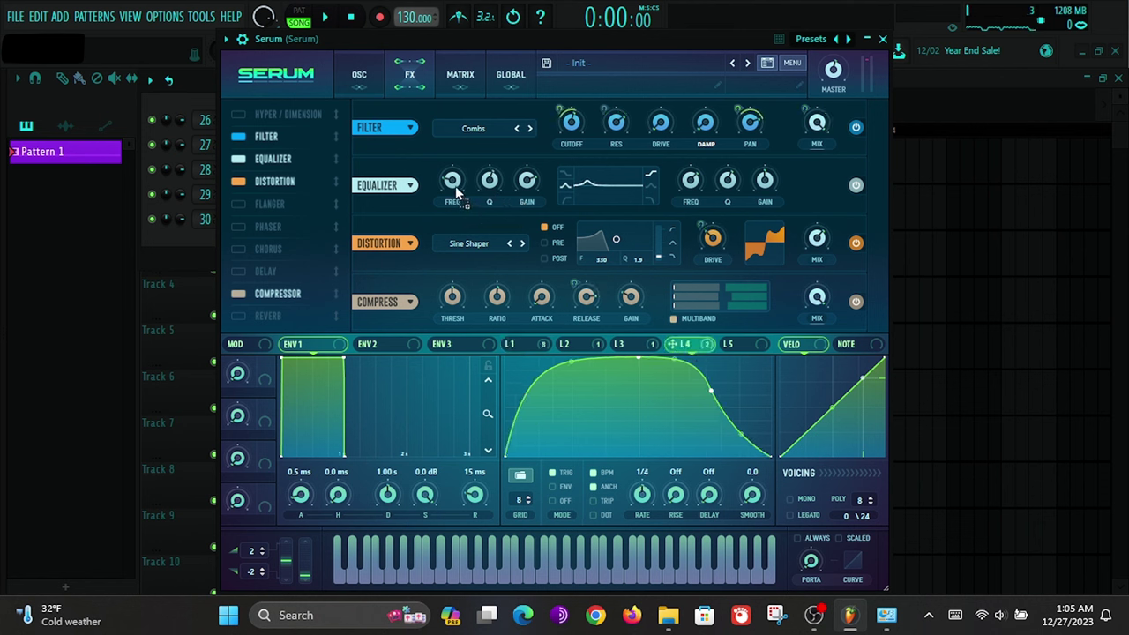
pyautogui.moveTo(454, 179); pyautogui.dragTo(453, 180)
pyautogui.moveTo(453, 180); pyautogui.dragTo(431, 198)
pyautogui.press('space')
pyautogui.moveTo(438, 172)
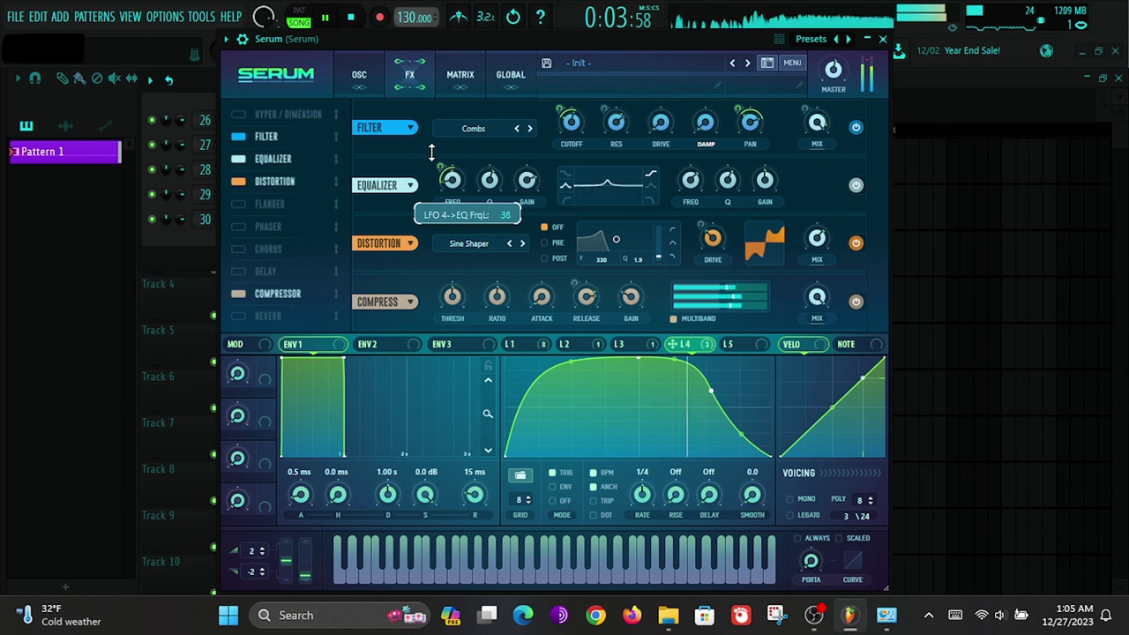
pyautogui.moveTo(432, 153); pyautogui.dragTo(440, 151)
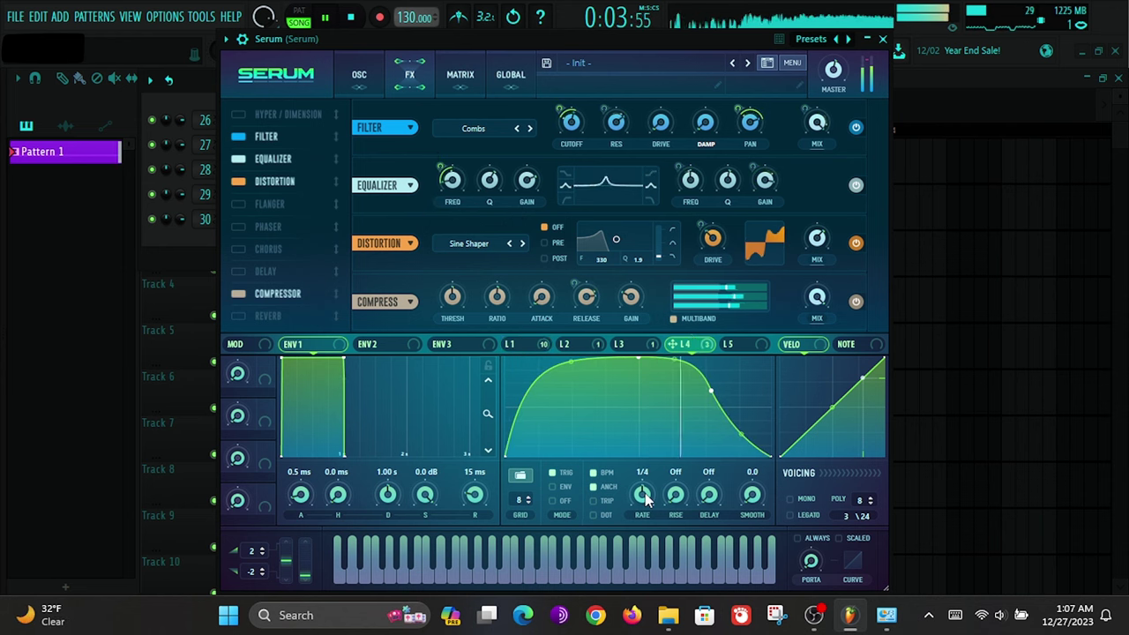
# Step: Try a one-bar rate for LFO 4 during playback and review the LFO 3 and LFO 2 shapes
pyautogui.scroll(-1, 643, 502)
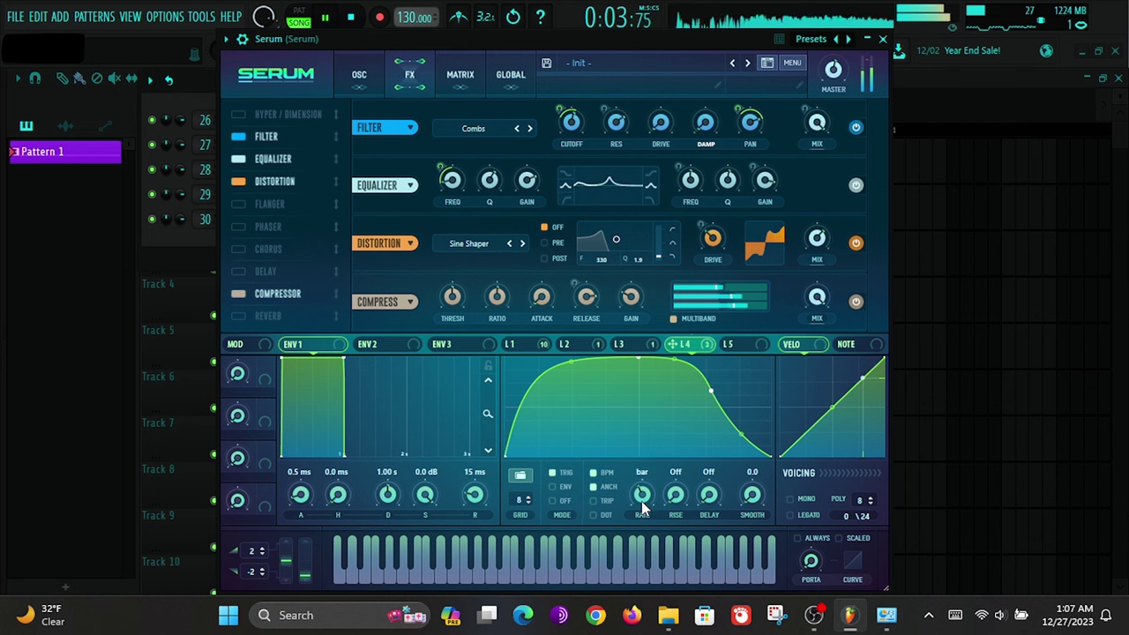
pyautogui.click(630, 345)
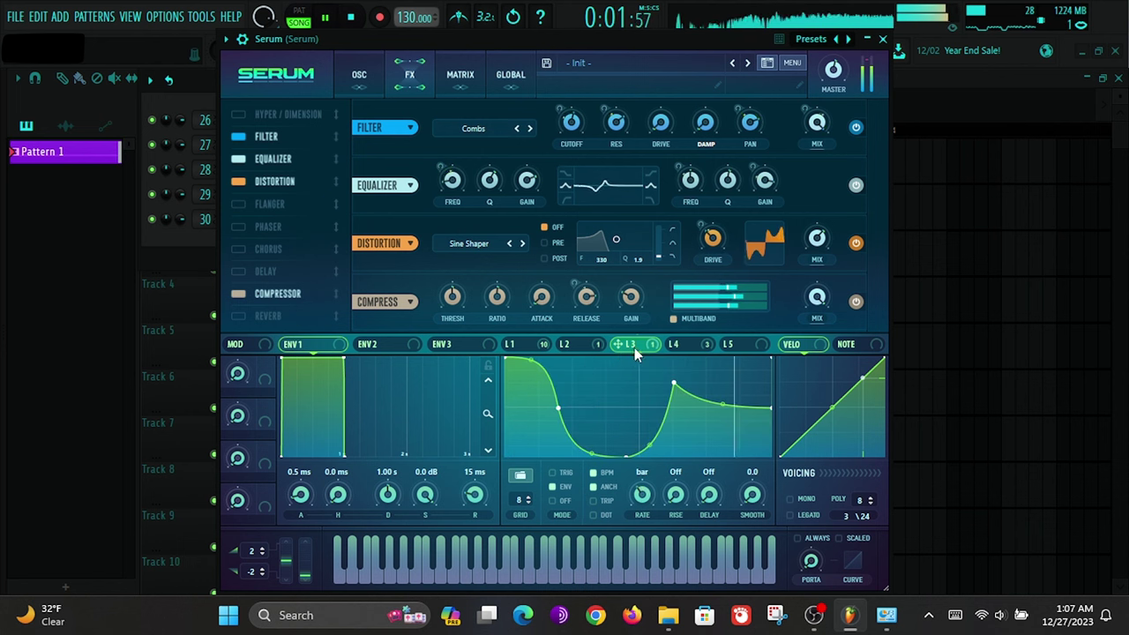
pyautogui.click(573, 345)
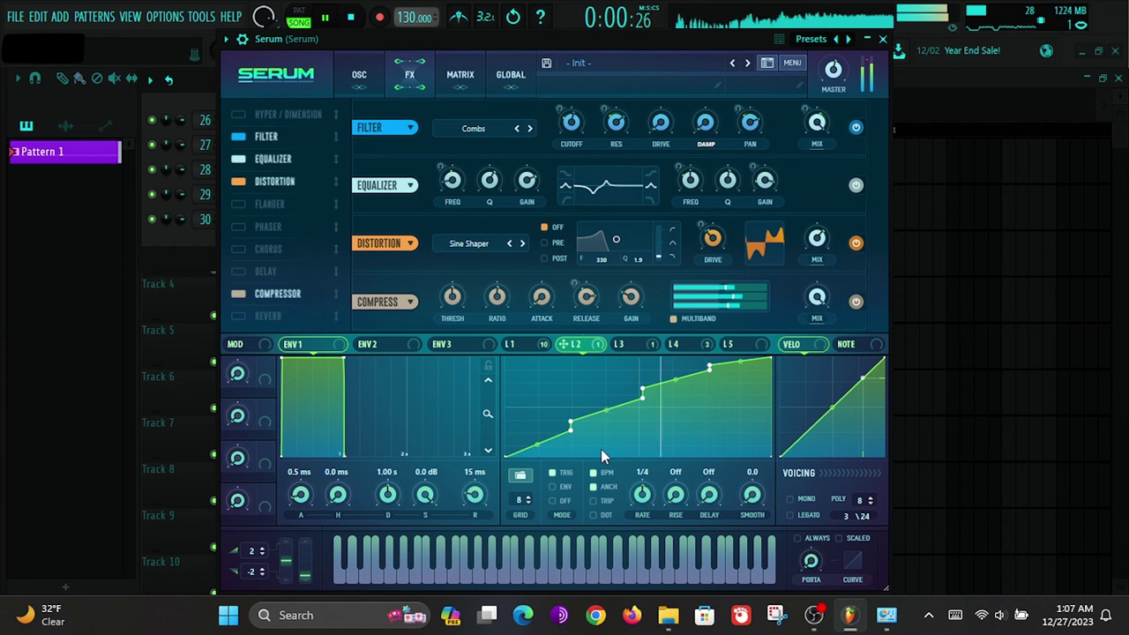
# Step: Compare rates of 1/2 and 1/4 for LFO 1 during playback and settle on 1/4
pyautogui.click(536, 344)
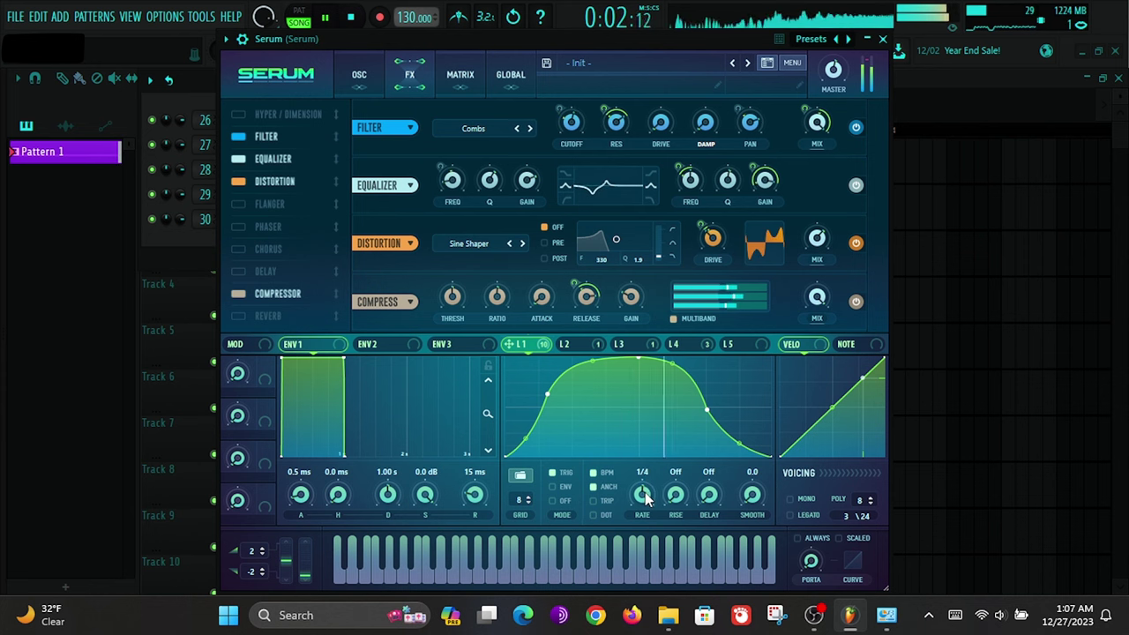
pyautogui.moveTo(647, 501); pyautogui.dragTo(649, 490)
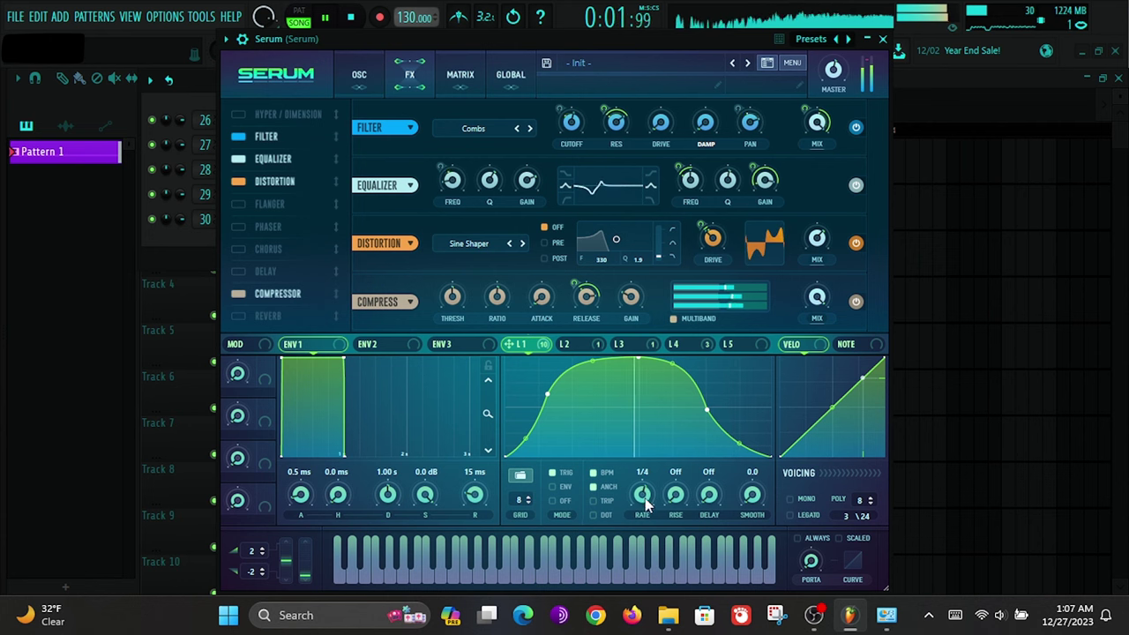
pyautogui.scroll(-1, 645, 499)
pyautogui.scroll(-1, 645, 499)
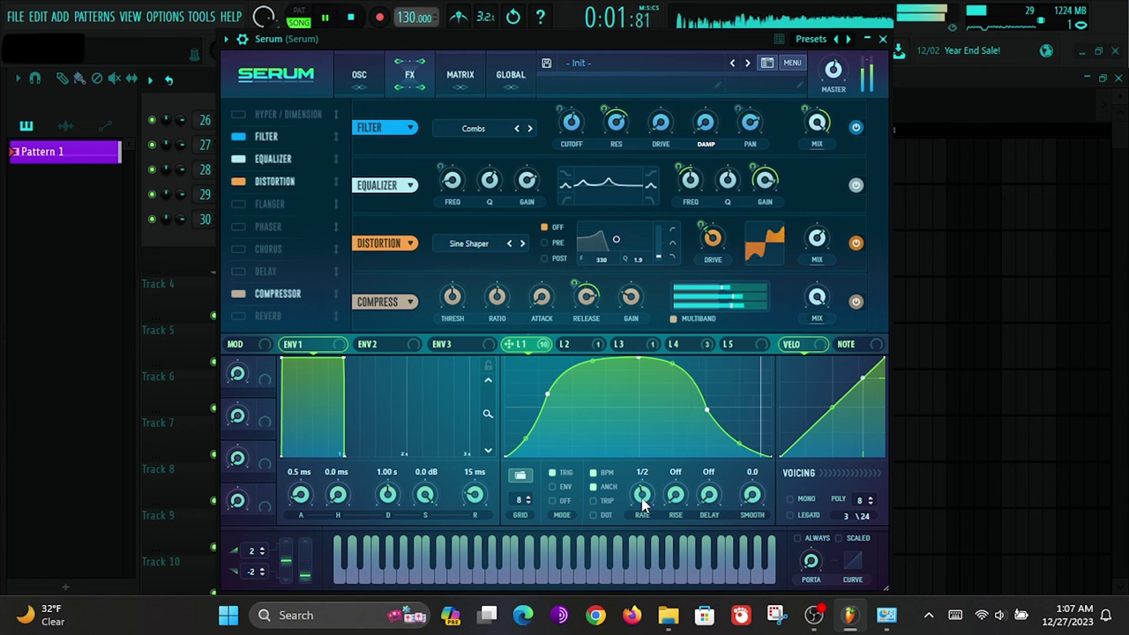
pyautogui.scroll(1, 645, 500)
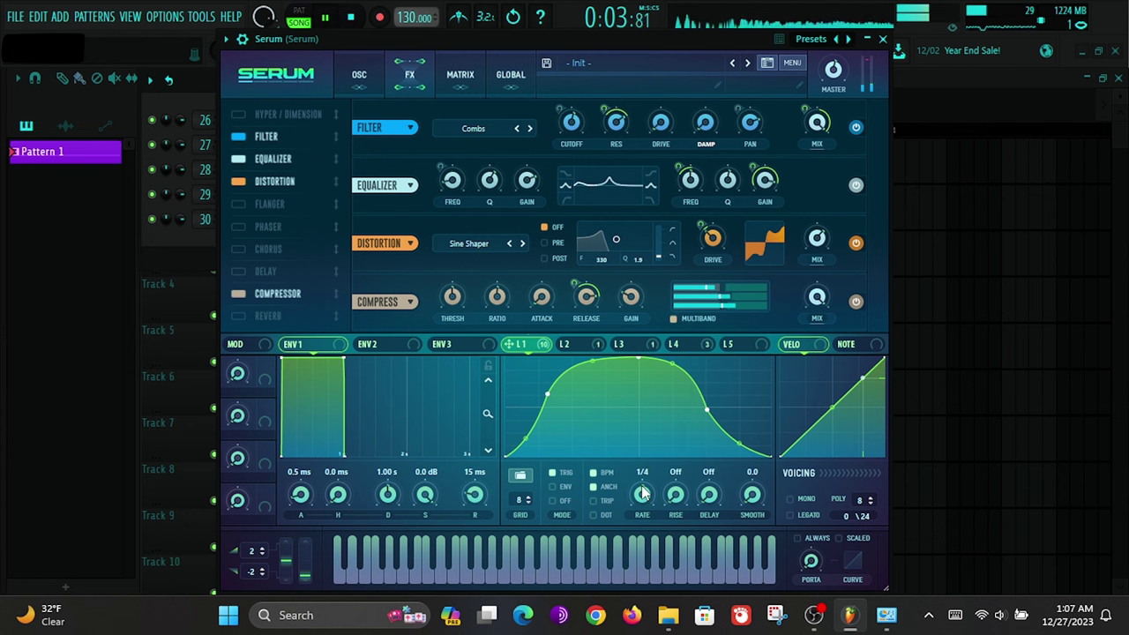
# Step: Enable the Hyper/Dimension effect with a 0% rate, 7 unison voices and a detune of about 28%
pyautogui.click(240, 115)
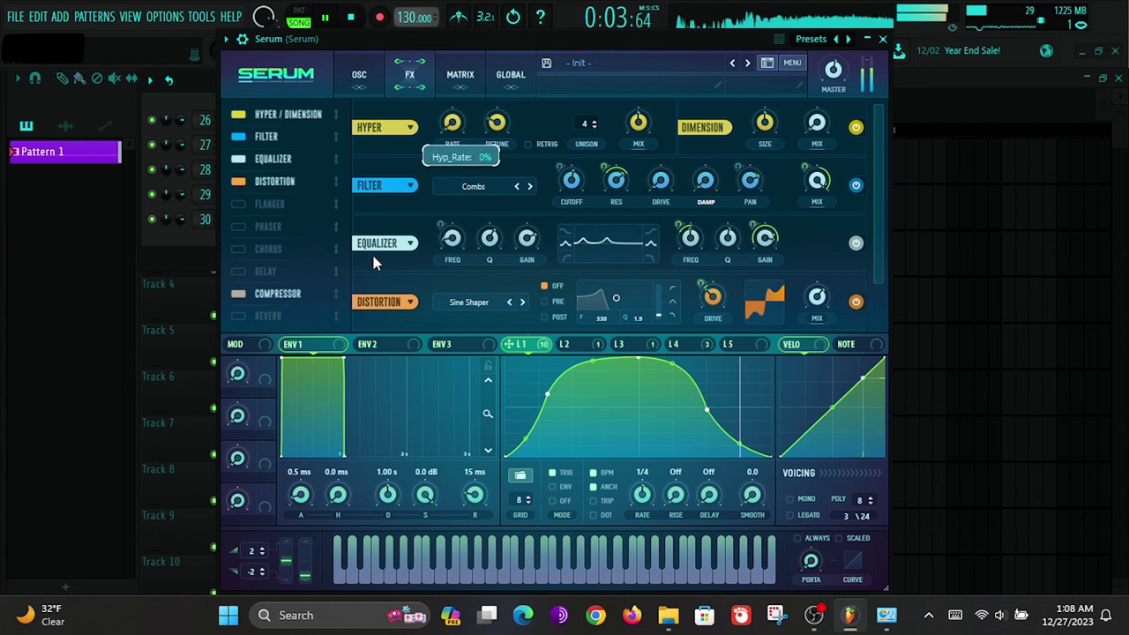
pyautogui.scroll(3, 587, 124)
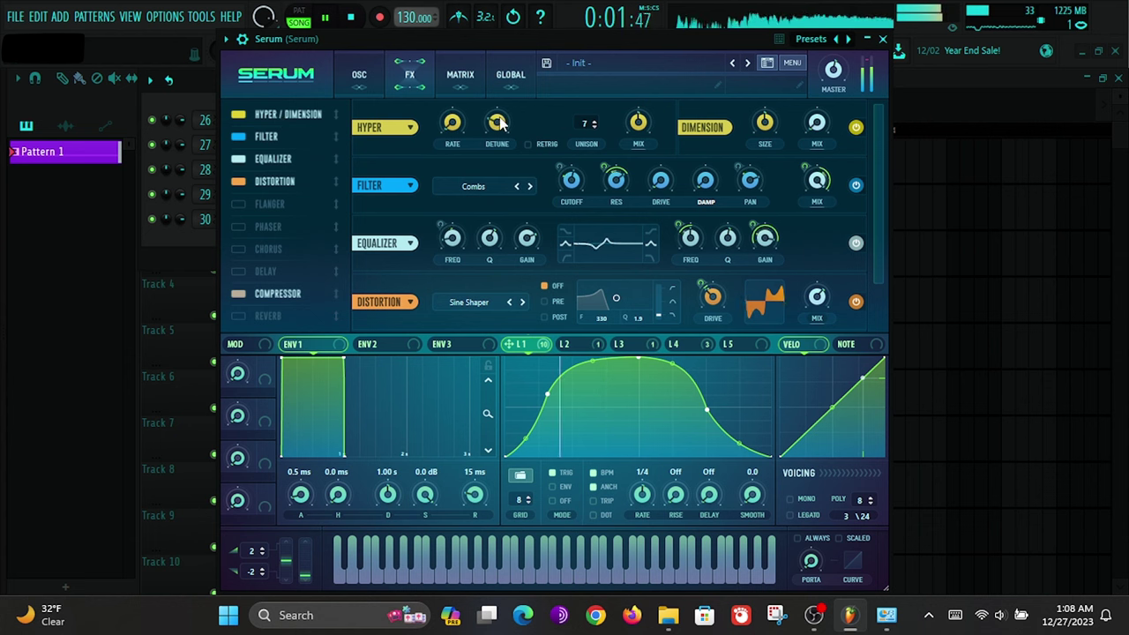
pyautogui.moveTo(501, 118)
pyautogui.mouseDown()
pyautogui.moveTo(524, 66)
pyautogui.moveTo(556, 35)
pyautogui.moveTo(504, 126)
pyautogui.mouseUp()
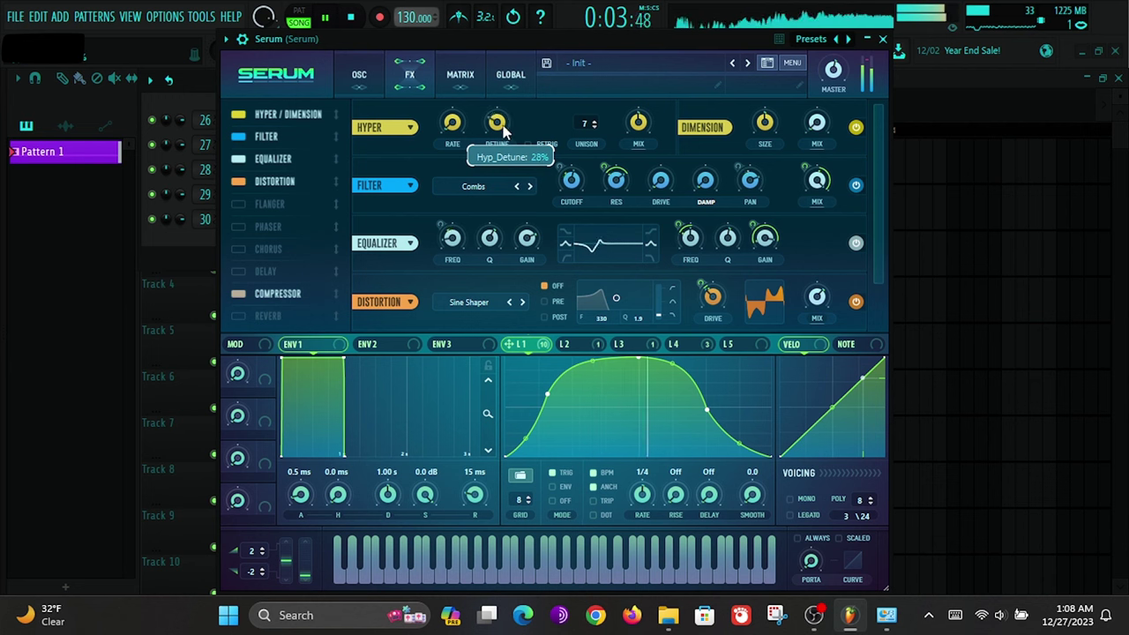
# Step: Modulate the Hyper detune with LFO 4, readjust its base level and depth, and set the Dimension mix to about 38%
pyautogui.click(697, 343)
pyautogui.press('space')
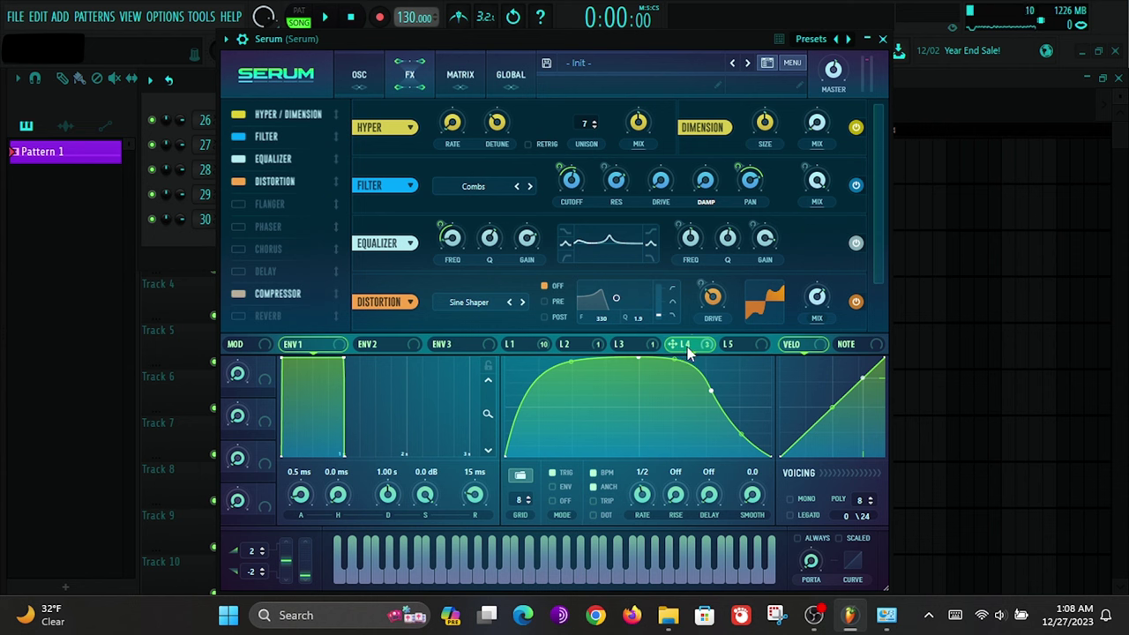
pyautogui.moveTo(495, 133)
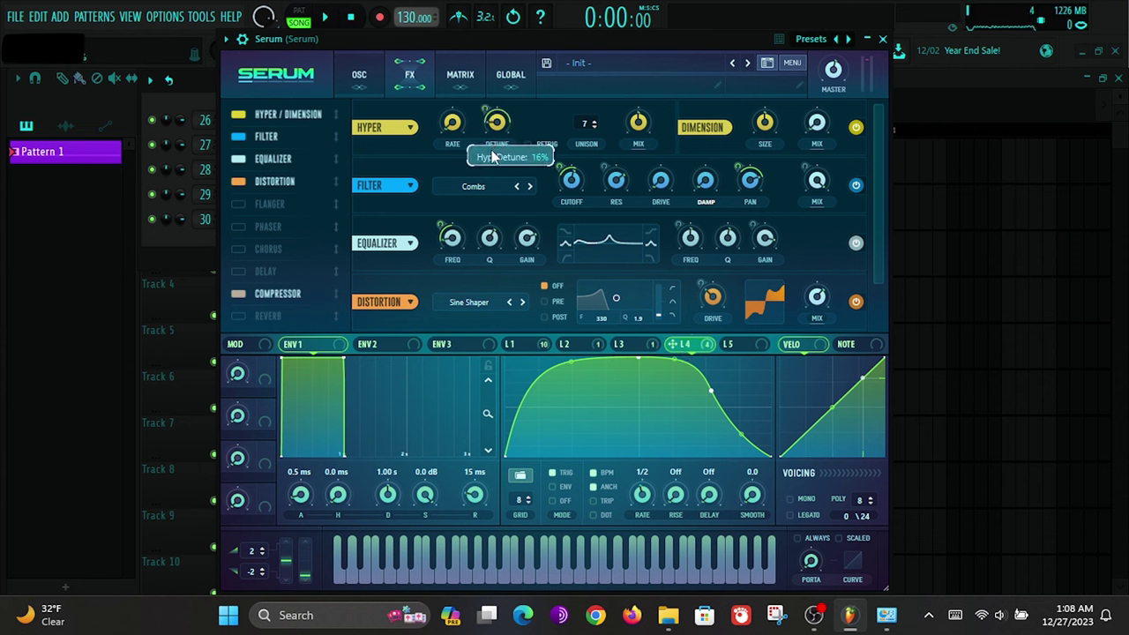
pyautogui.press('space')
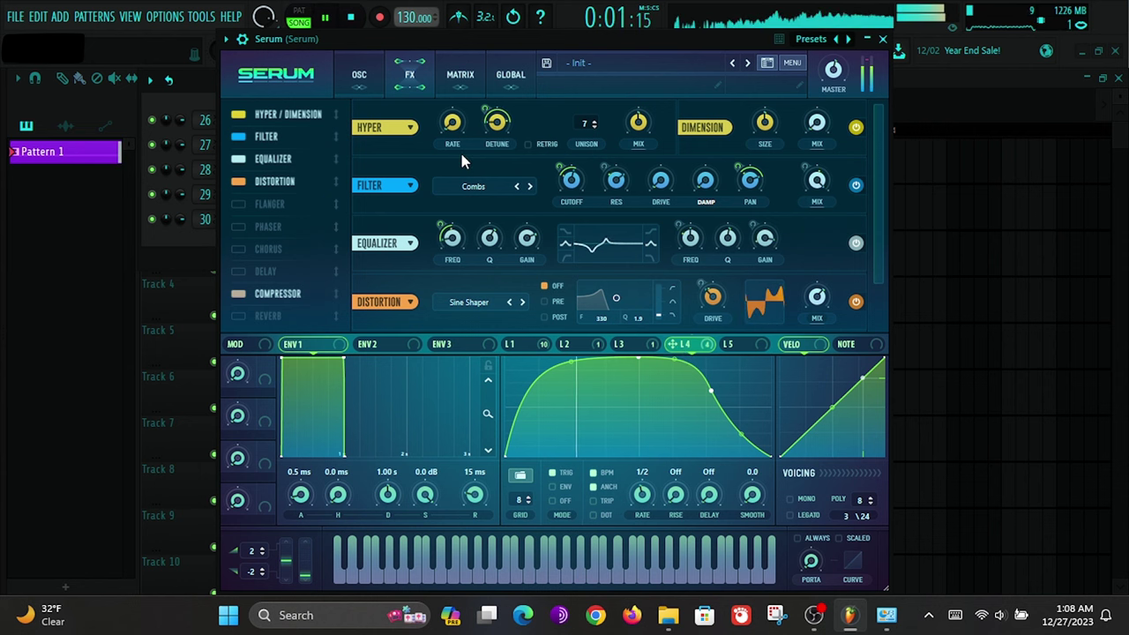
pyautogui.moveTo(496, 122); pyautogui.dragTo(535, 55)
pyautogui.moveTo(485, 109); pyautogui.dragTo(441, 175)
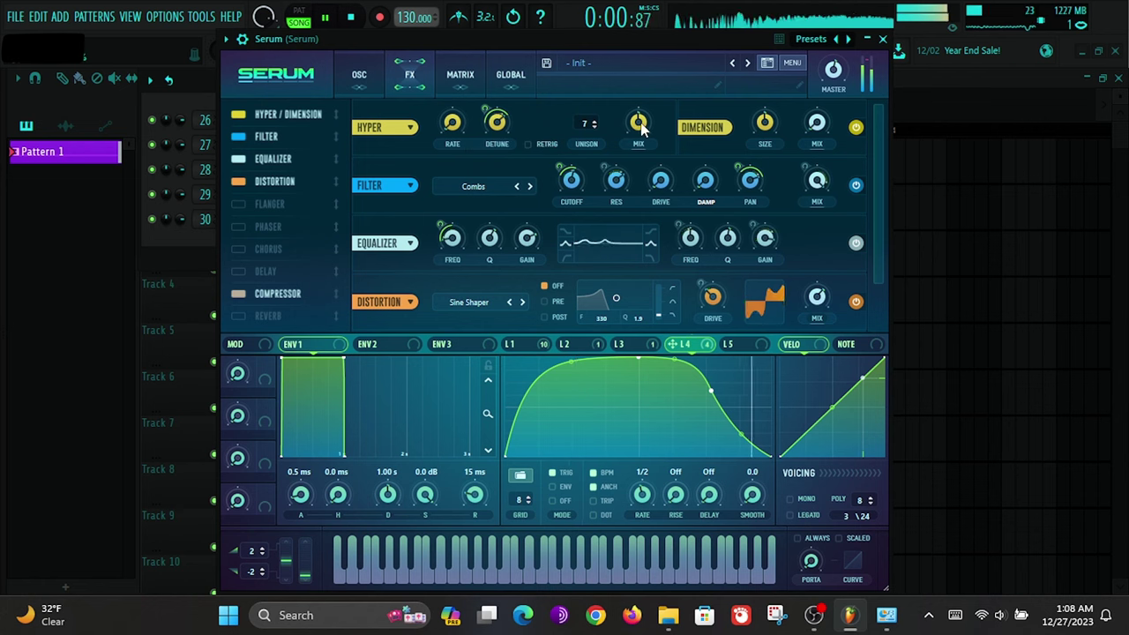
pyautogui.moveTo(584, 192); pyautogui.dragTo(618, 126)
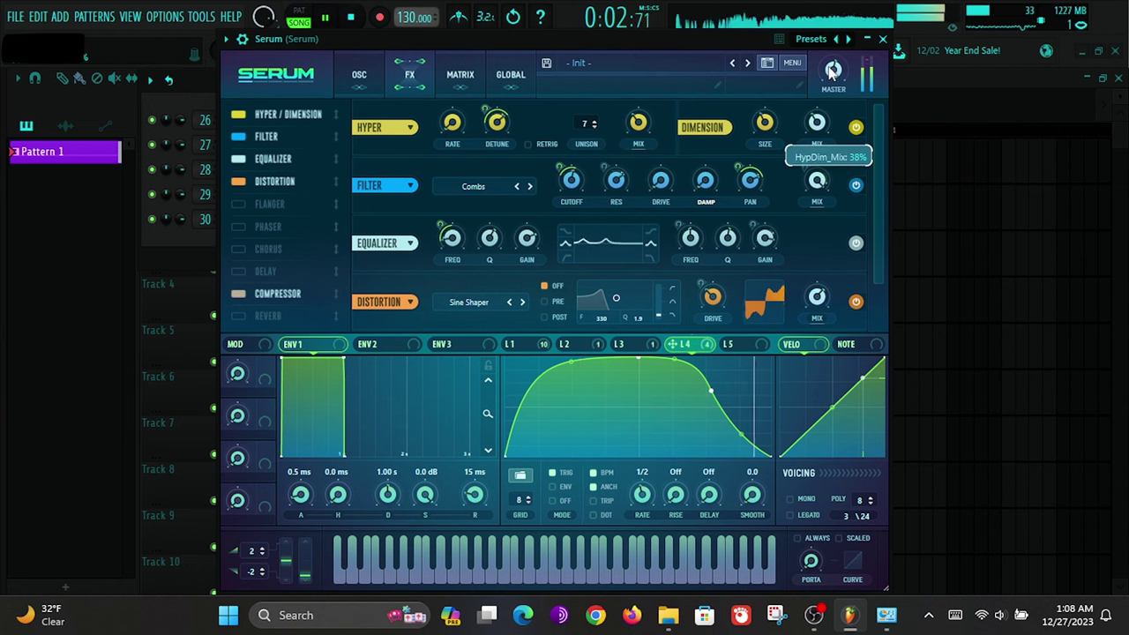
pyautogui.press('space')
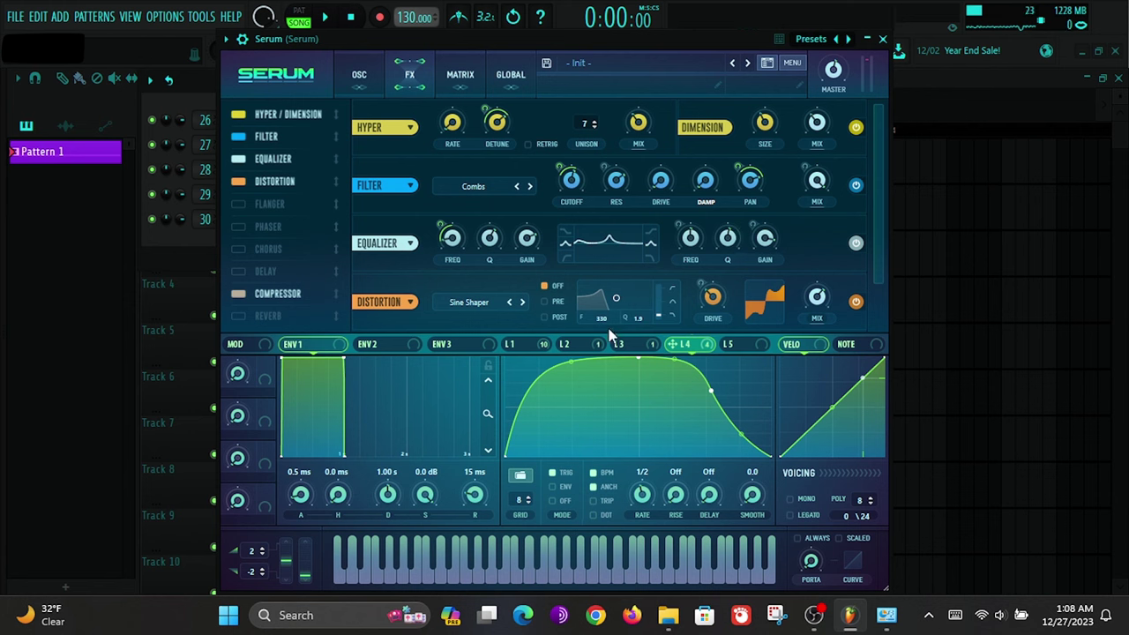
# Step: Modulate the Dimension size with LFO 2 and rebalance the Dimension mix, comparing against 0% during playback
pyautogui.click(582, 344)
pyautogui.click(630, 345)
pyautogui.click(590, 343)
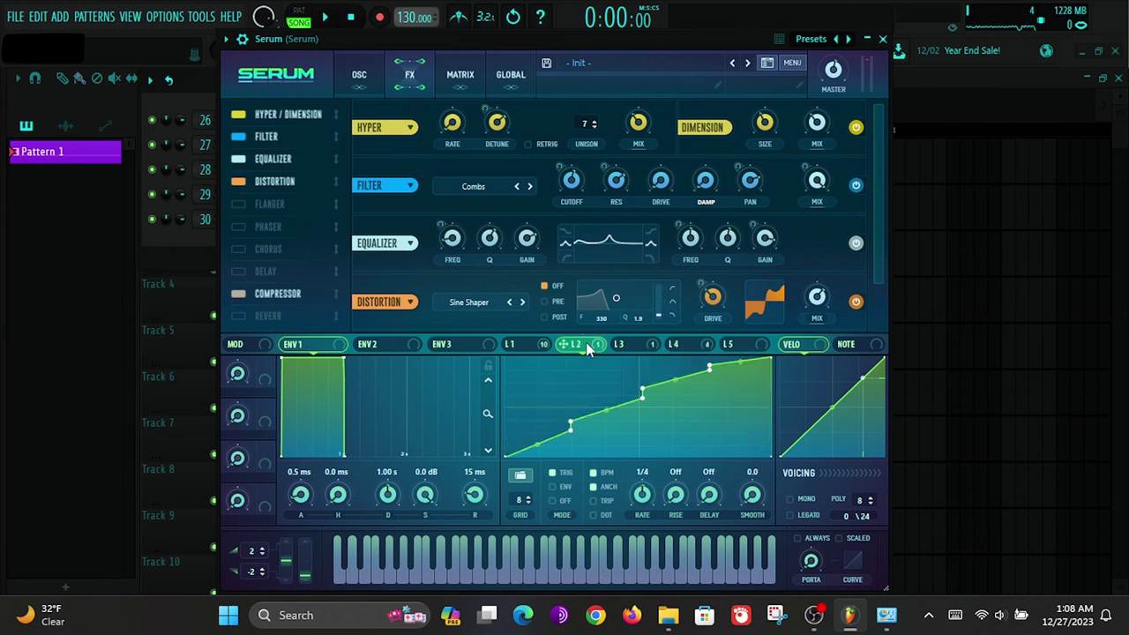
pyautogui.moveTo(767, 126); pyautogui.dragTo(765, 130)
pyautogui.press('space')
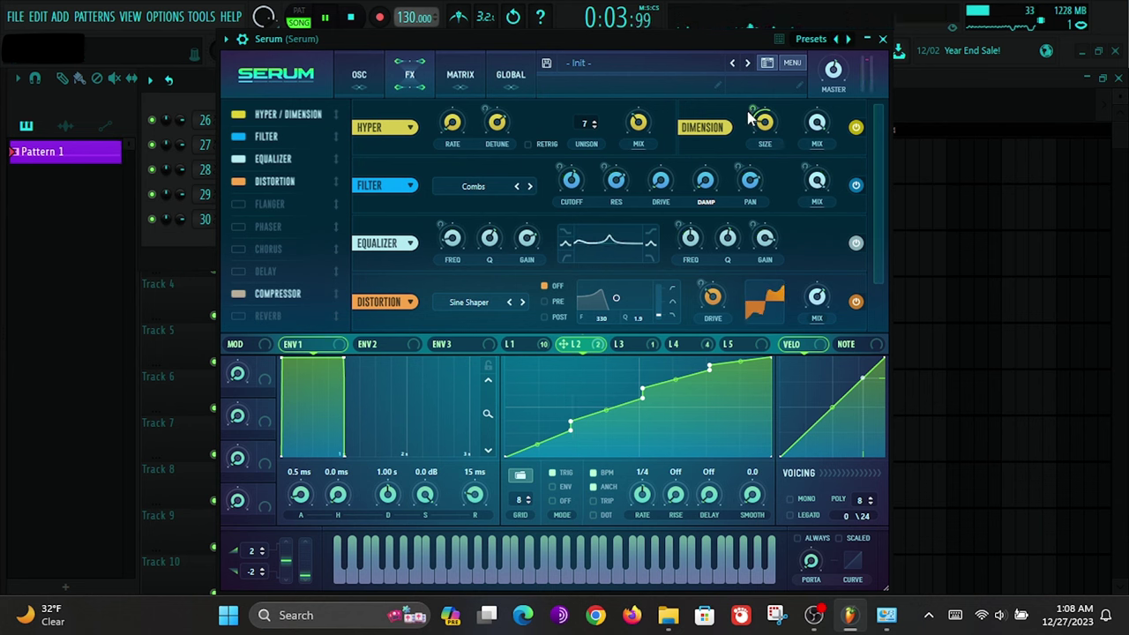
pyautogui.moveTo(752, 111); pyautogui.dragTo(746, 129)
pyautogui.moveTo(768, 126)
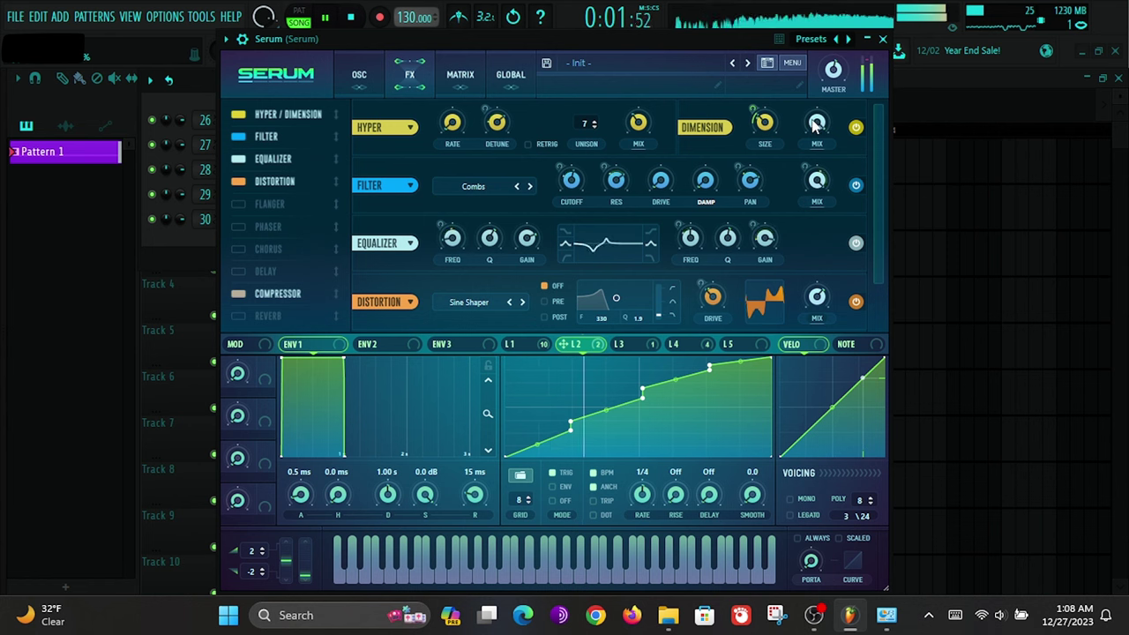
pyautogui.moveTo(787, 175); pyautogui.dragTo(681, 212)
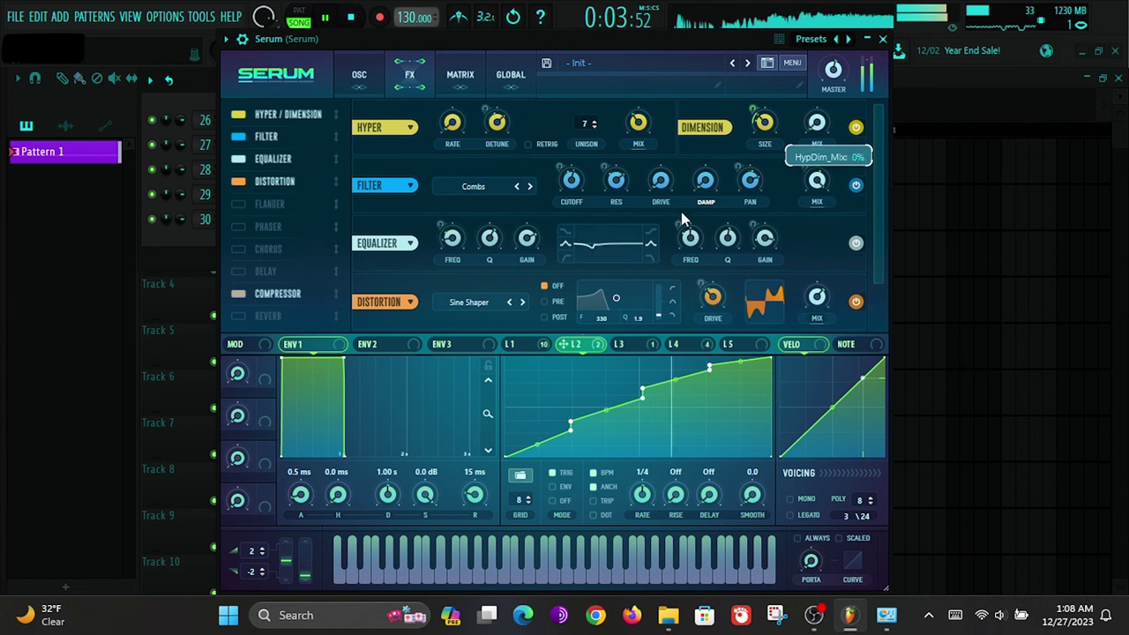
pyautogui.moveTo(817, 126); pyautogui.dragTo(815, 94)
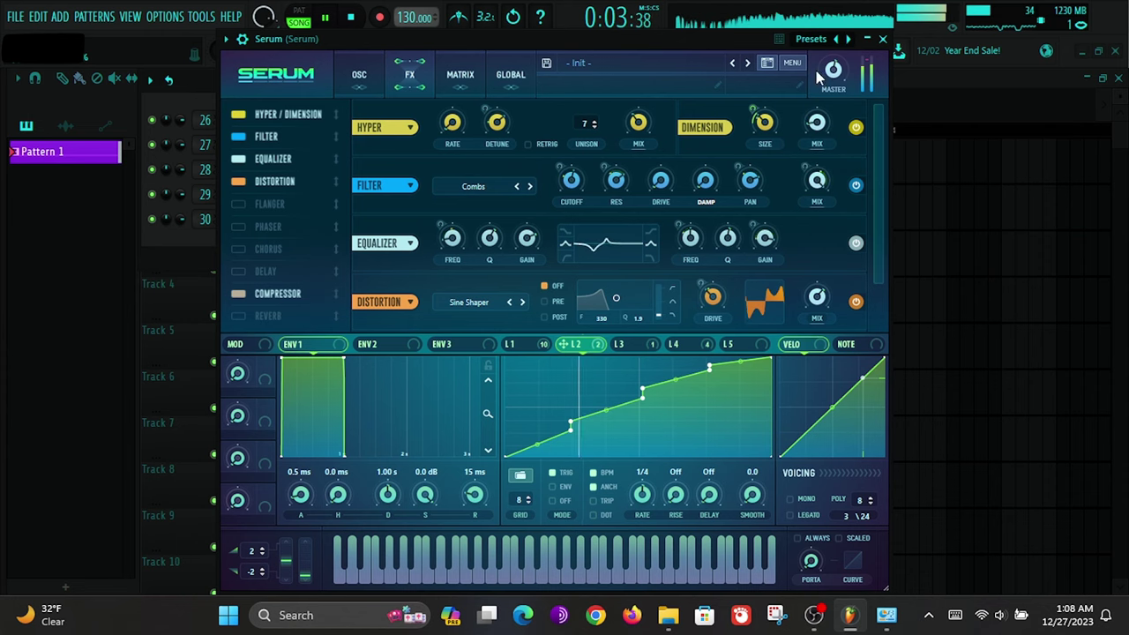
# Step: Check the bass in mono by toggling the Mono Compatability effect on and off on the mixer's Master track
pyautogui.click(882, 39)
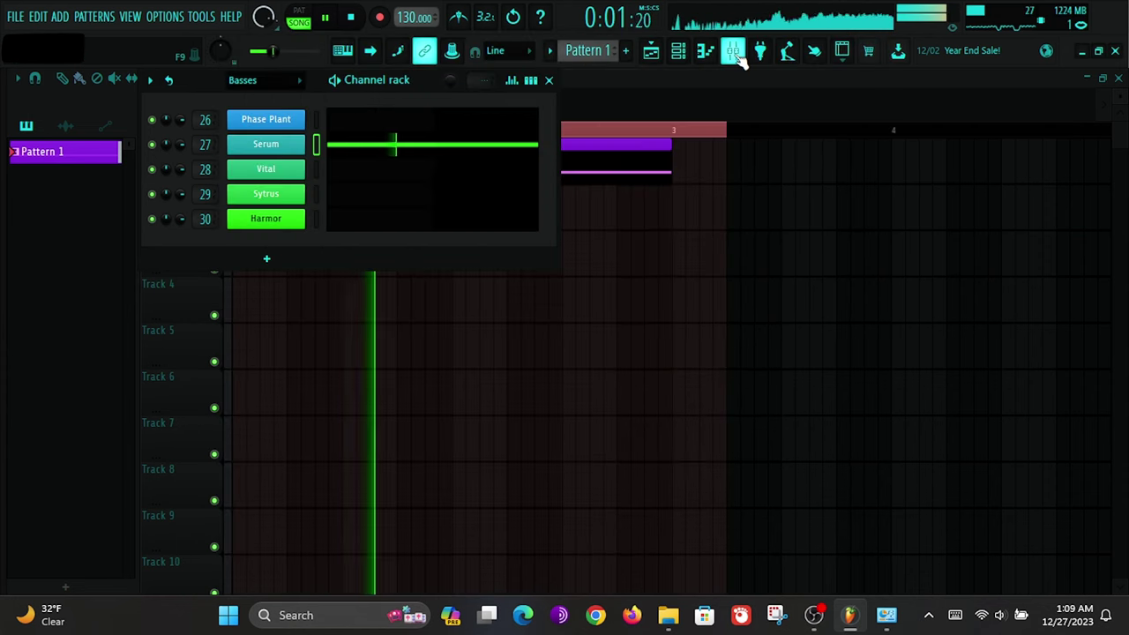
pyautogui.click(733, 50)
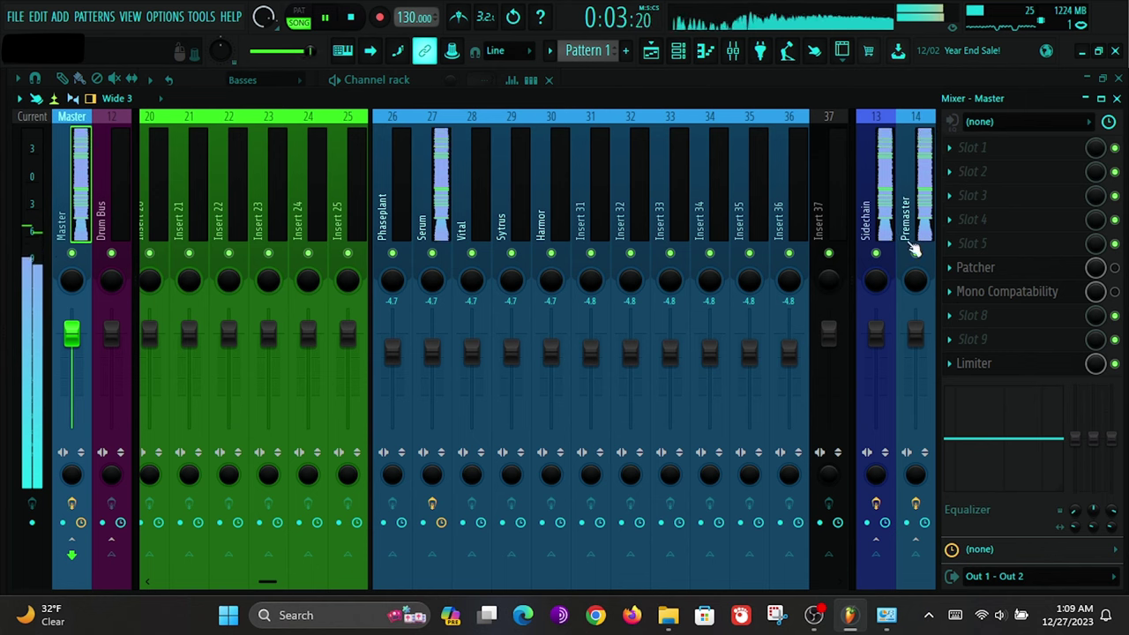
pyautogui.click(1079, 293)
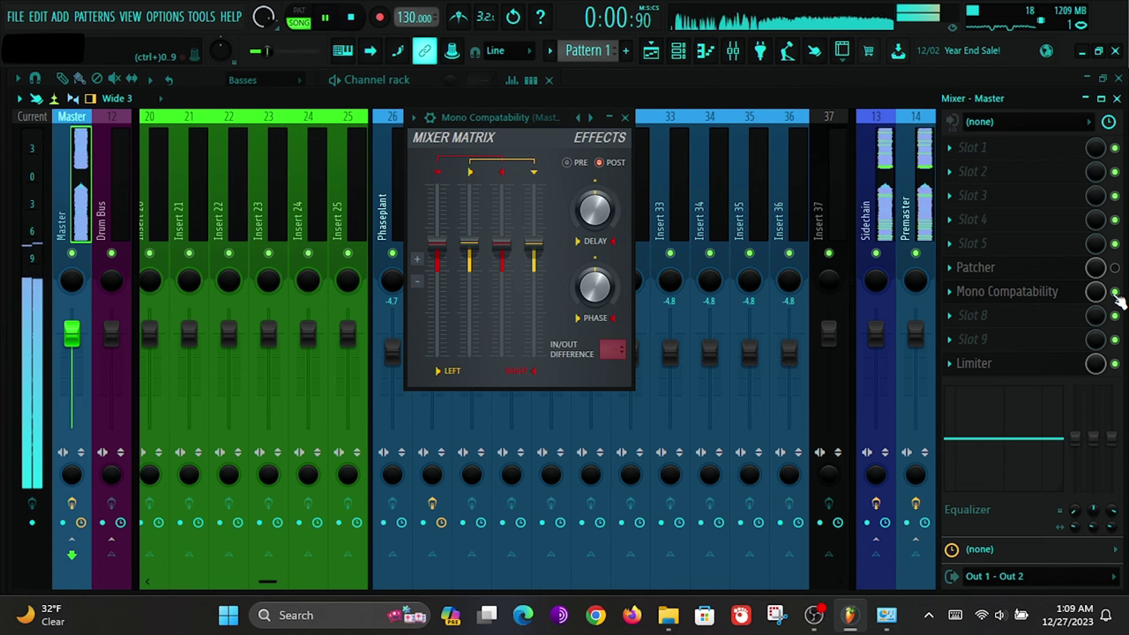
pyautogui.click(1115, 292)
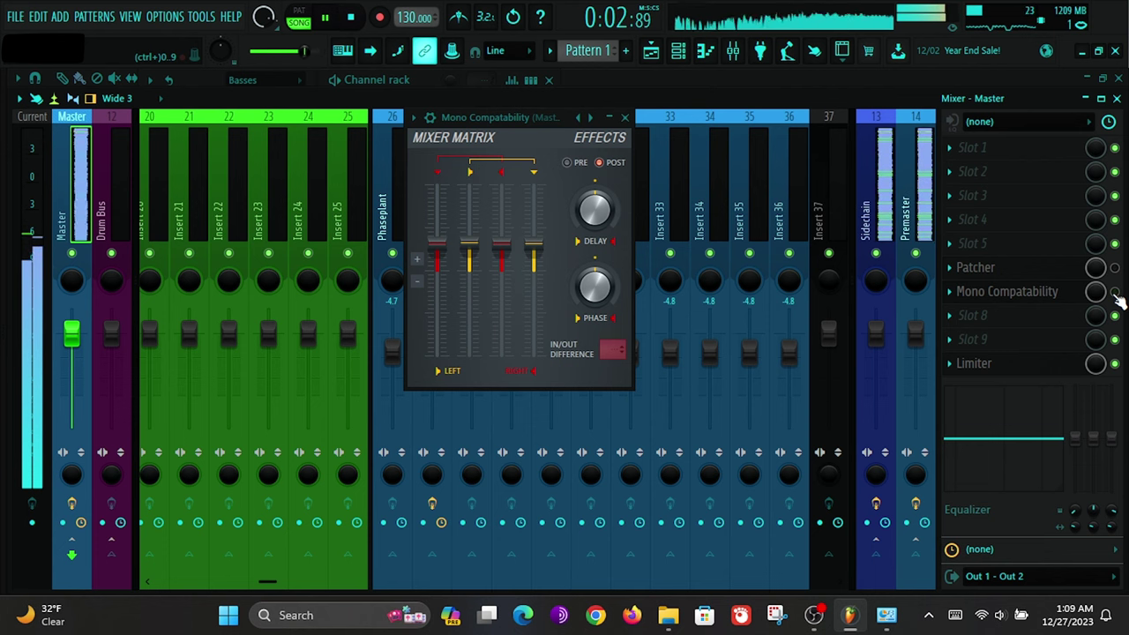
pyautogui.click(1050, 297)
pyautogui.click(746, 51)
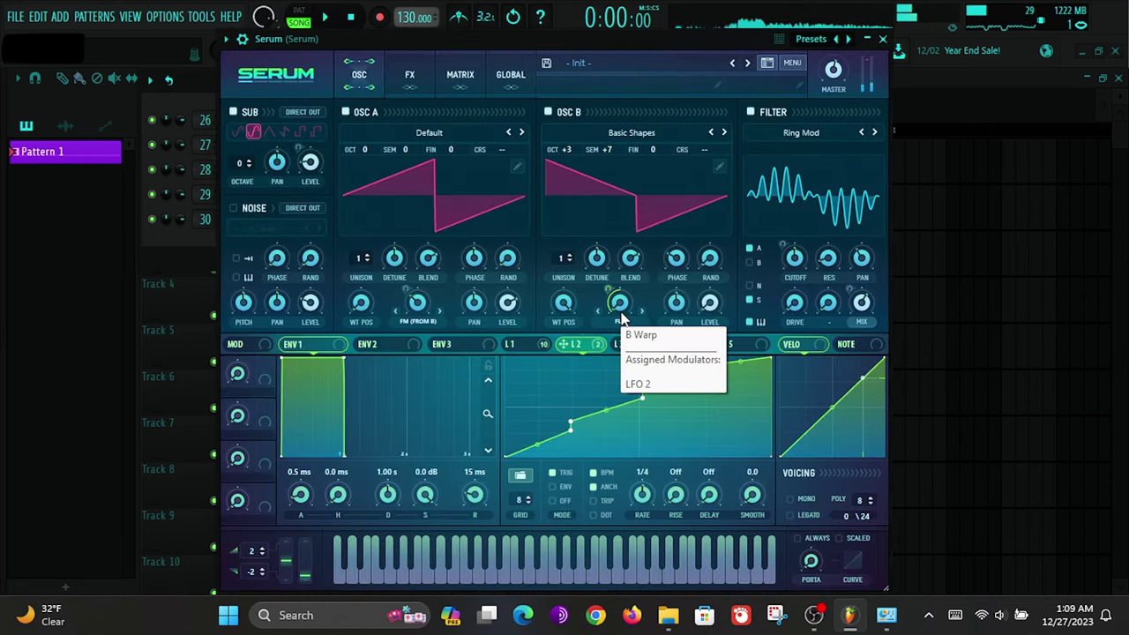
# Step: Replay the bass from the oscillator view and slow LFO 2's rate to one bar
pyautogui.press('space')
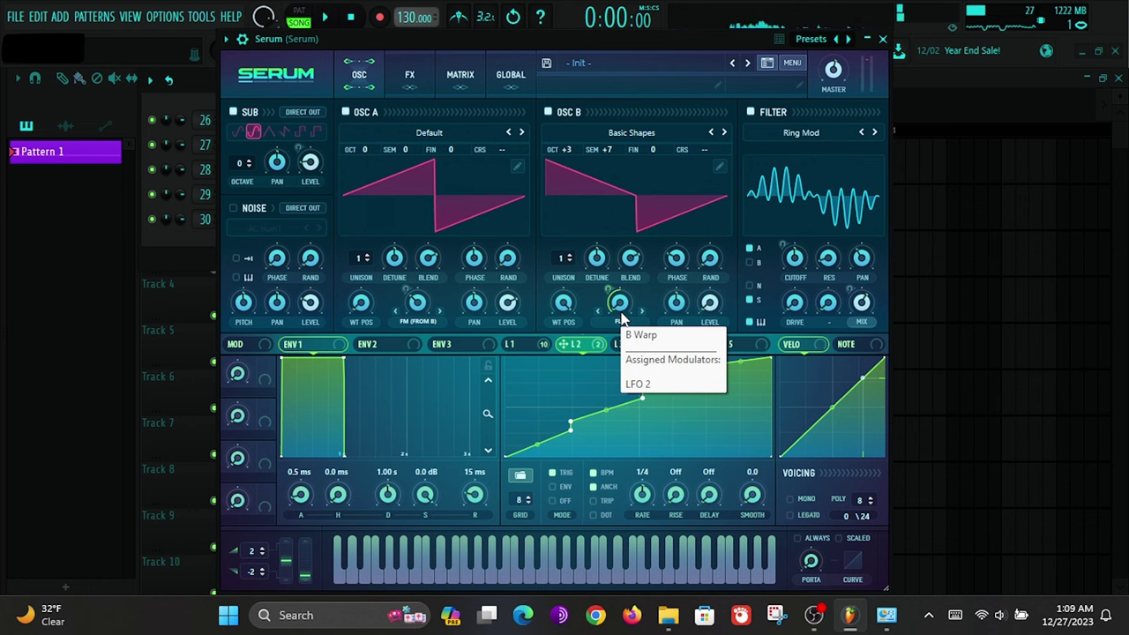
pyautogui.press('space')
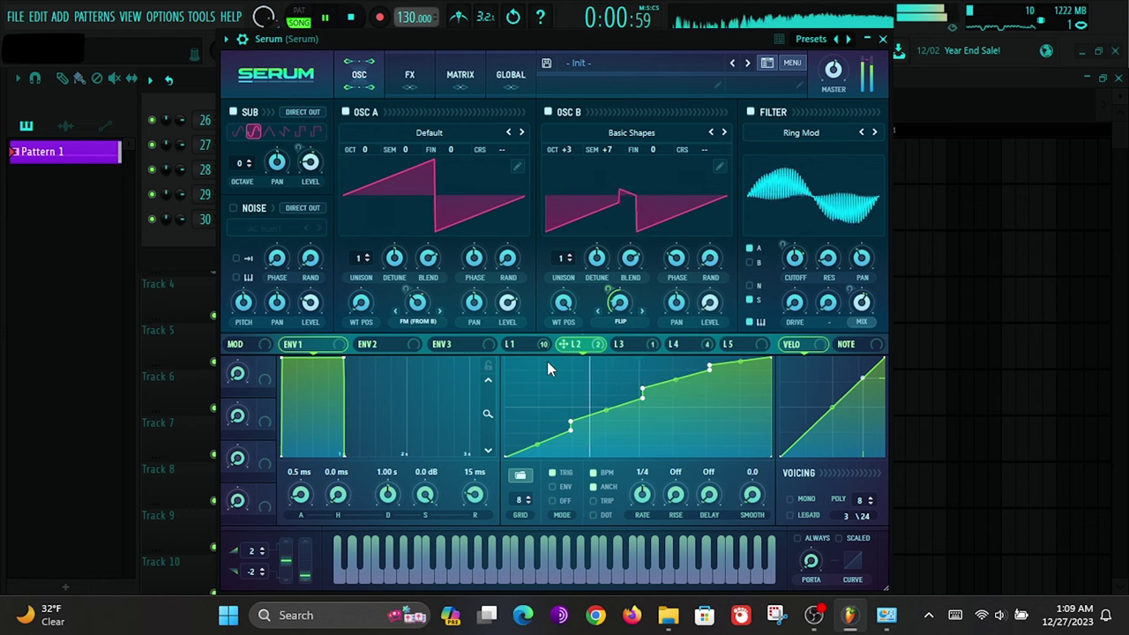
pyautogui.press('space')
pyautogui.press('space')
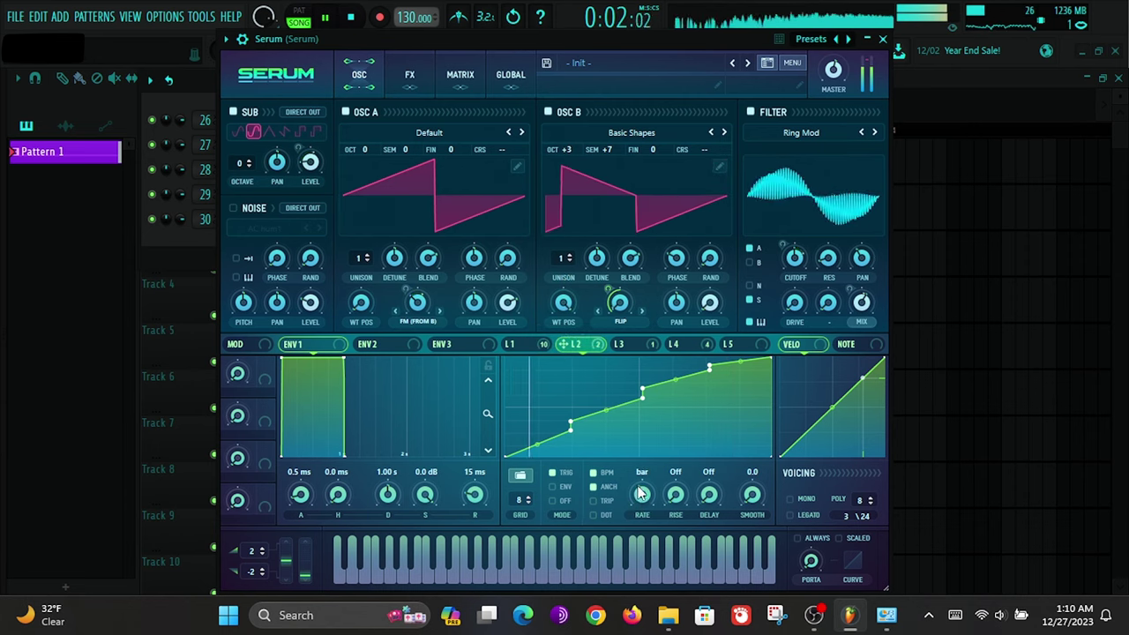
# Step: Audition different rates for LFO 4 and LFO 3 during playback, with LFO 3 at 1/2
pyautogui.click(534, 345)
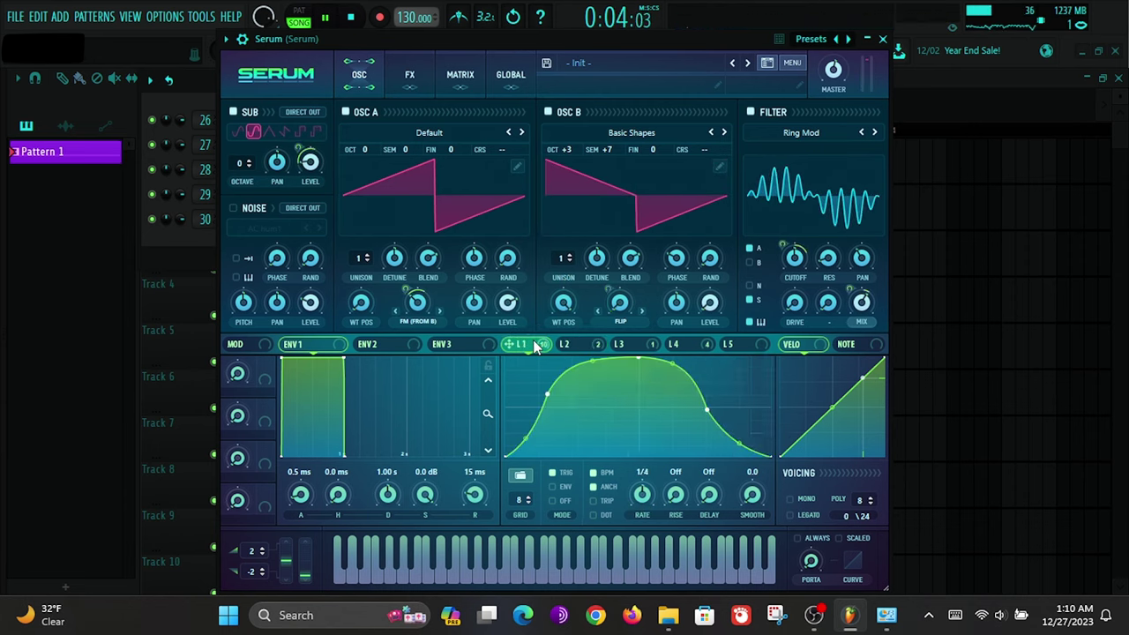
pyautogui.click(700, 345)
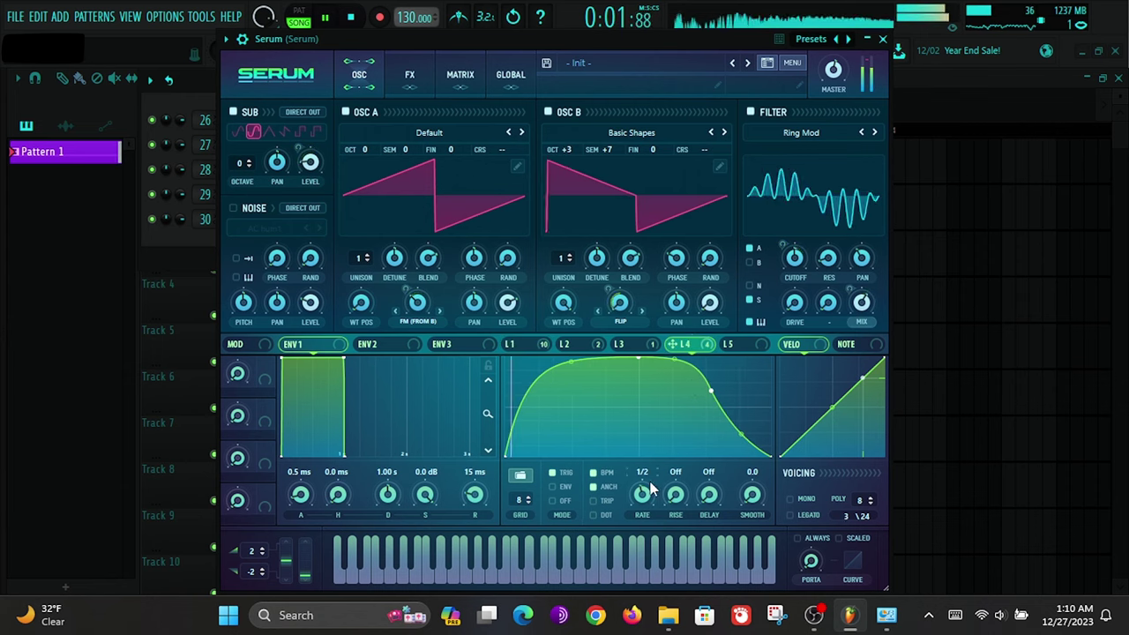
pyautogui.moveTo(643, 503); pyautogui.dragTo(645, 496)
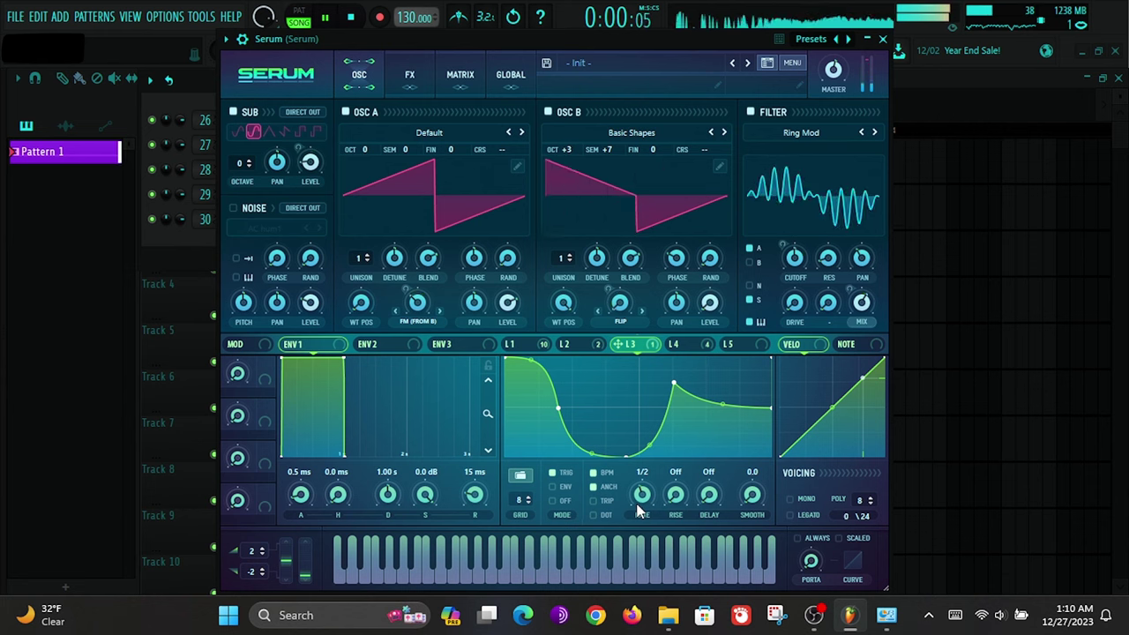
# Step: Switch LFO 3 to ENV mode and slow LFO 2's rate to one bar during playback
pyautogui.click(563, 487)
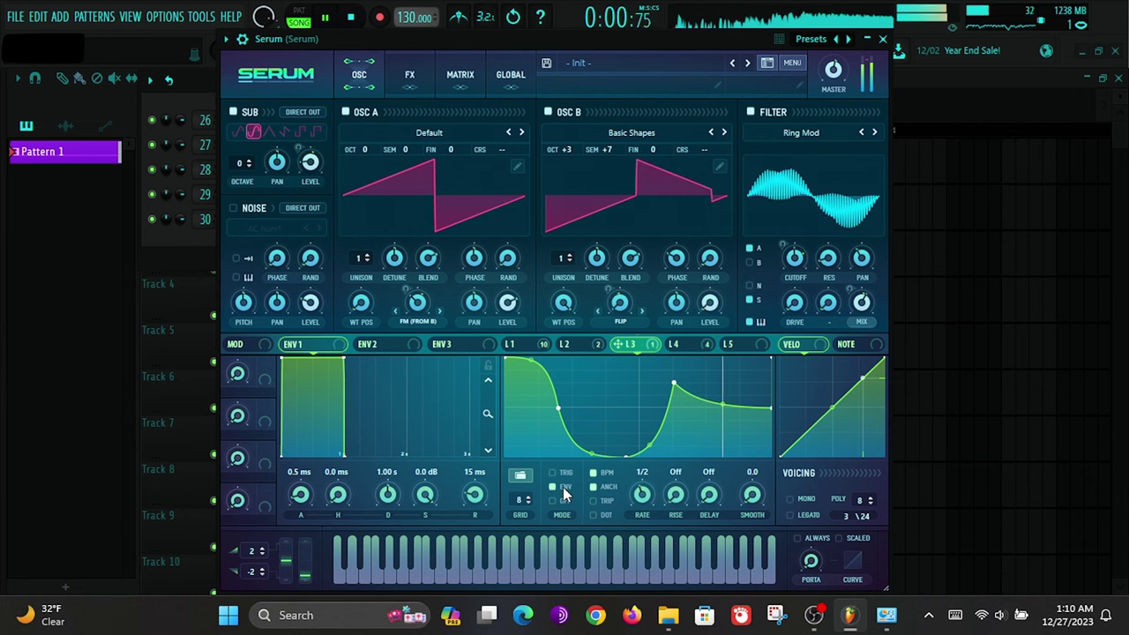
pyautogui.click(586, 347)
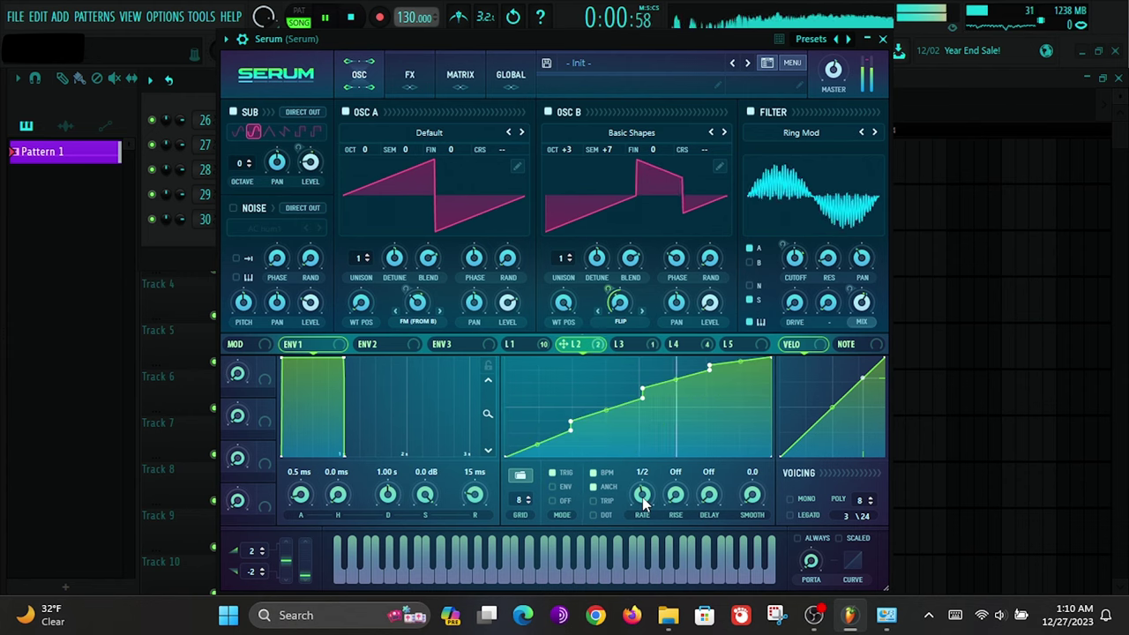
pyautogui.moveTo(643, 499); pyautogui.dragTo(641, 505)
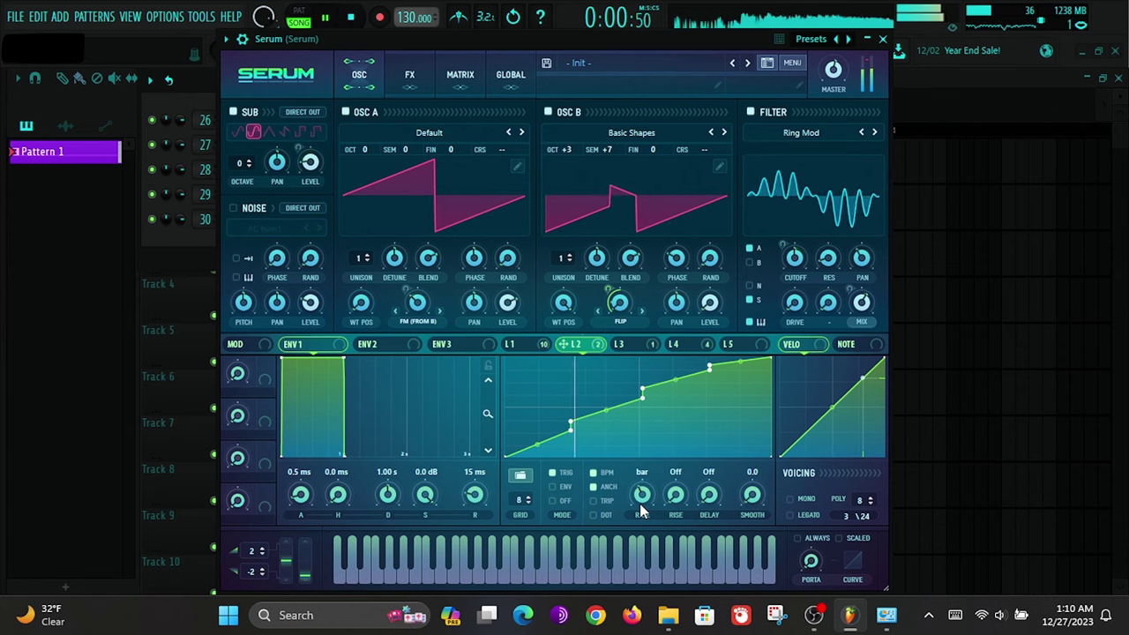
# Step: Audition LFO 1's rate during playback and review the shapes and rates of LFO 4, LFO 3 and LFO 2
pyautogui.click(532, 345)
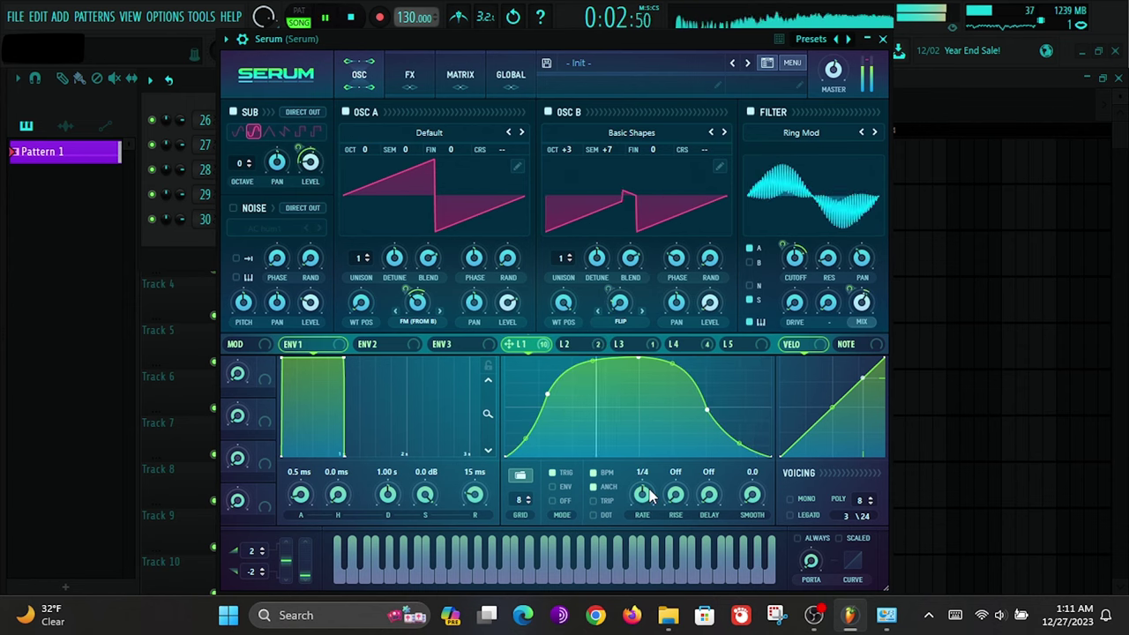
pyautogui.moveTo(650, 489); pyautogui.dragTo(634, 515)
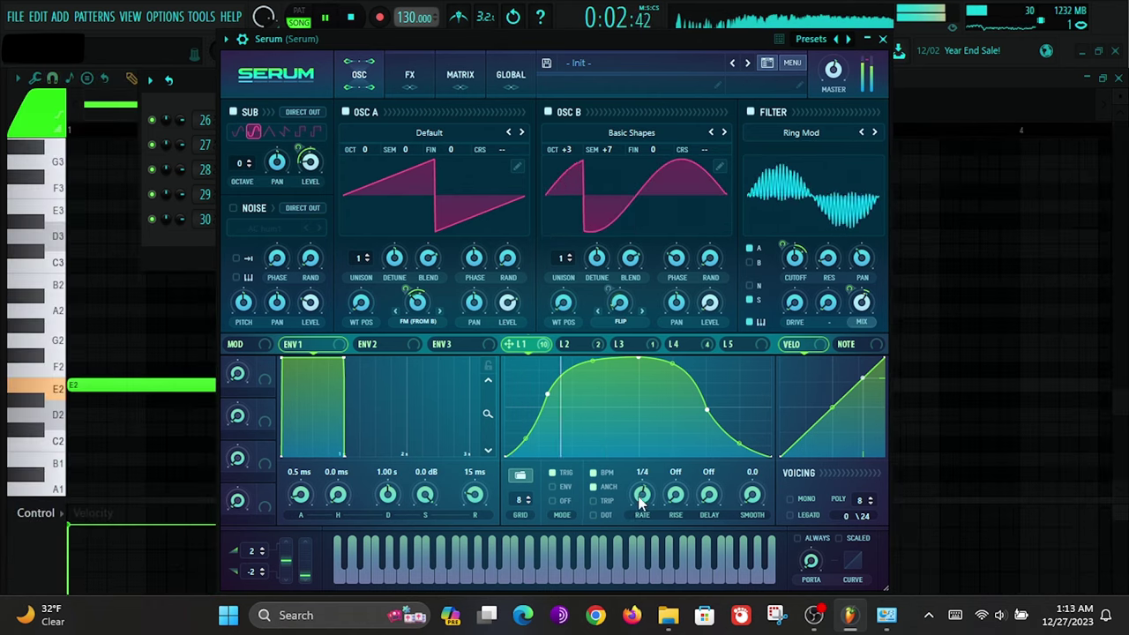
pyautogui.click(701, 345)
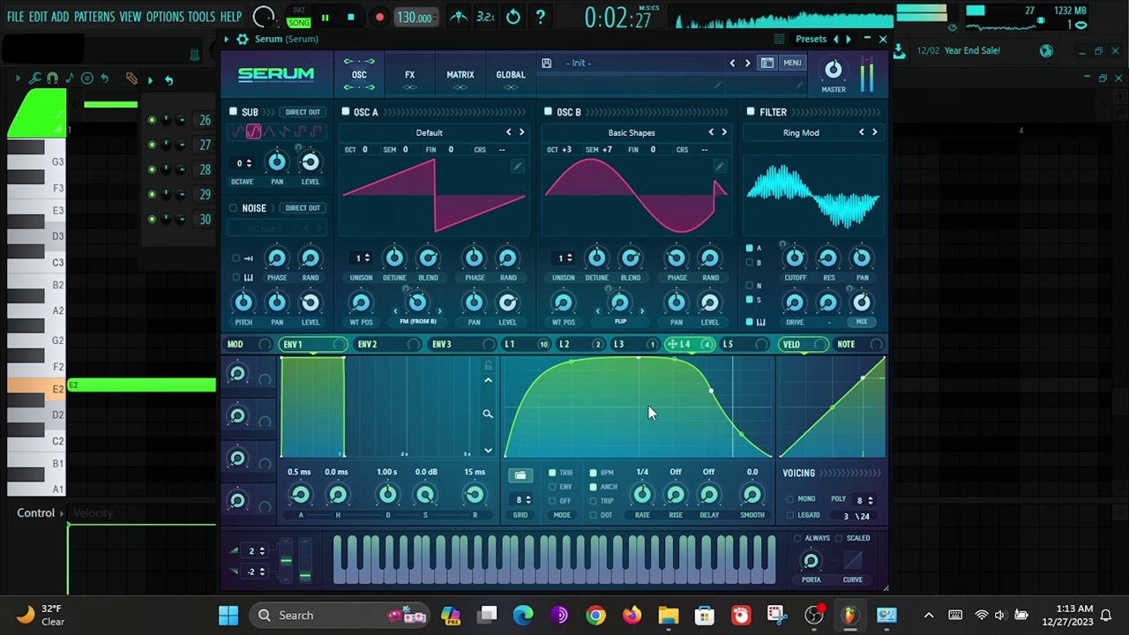
pyautogui.click(633, 344)
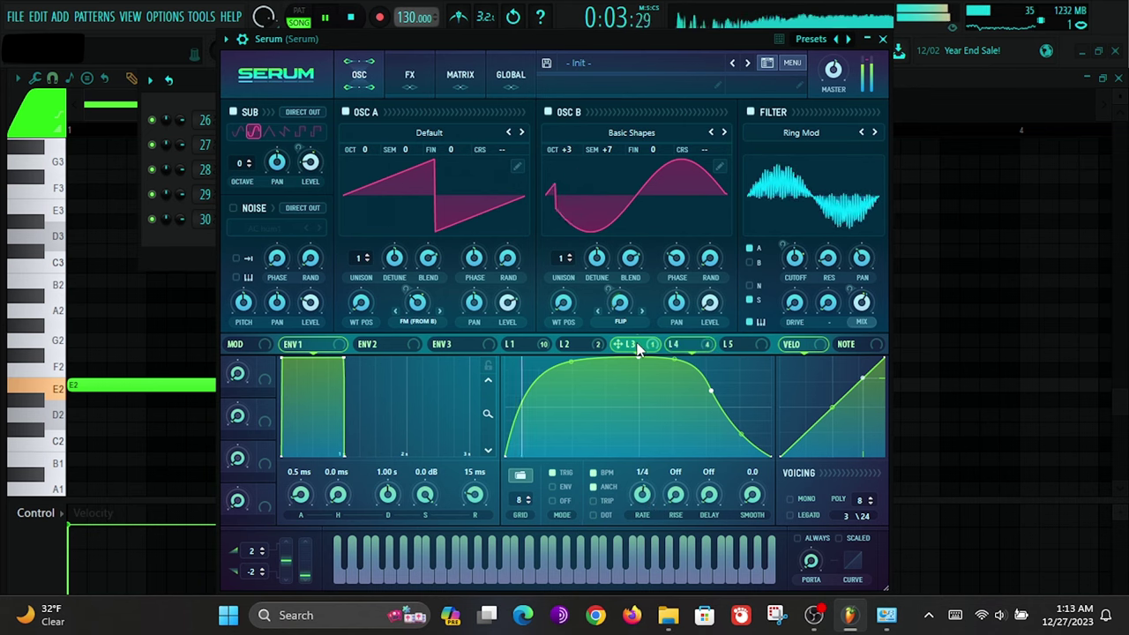
pyautogui.click(584, 345)
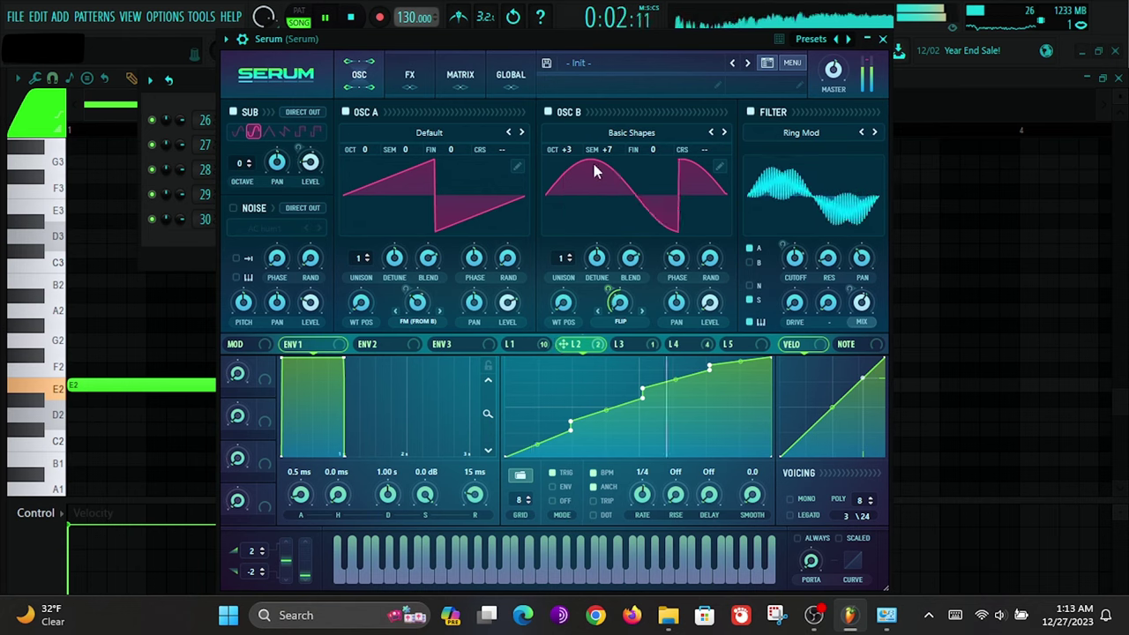
# Step: Lower oscillator B's octave to +2 and on to +1 while comparing the FM bass tone
pyautogui.moveTo(567, 150); pyautogui.dragTo(568, 187)
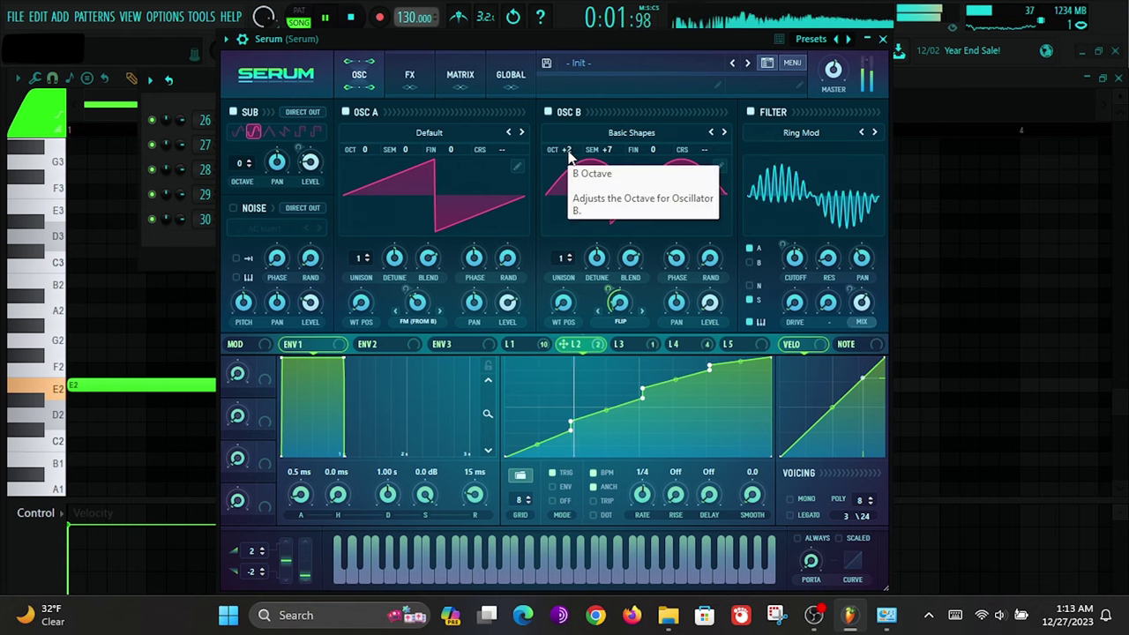
pyautogui.moveTo(569, 156); pyautogui.dragTo(567, 160)
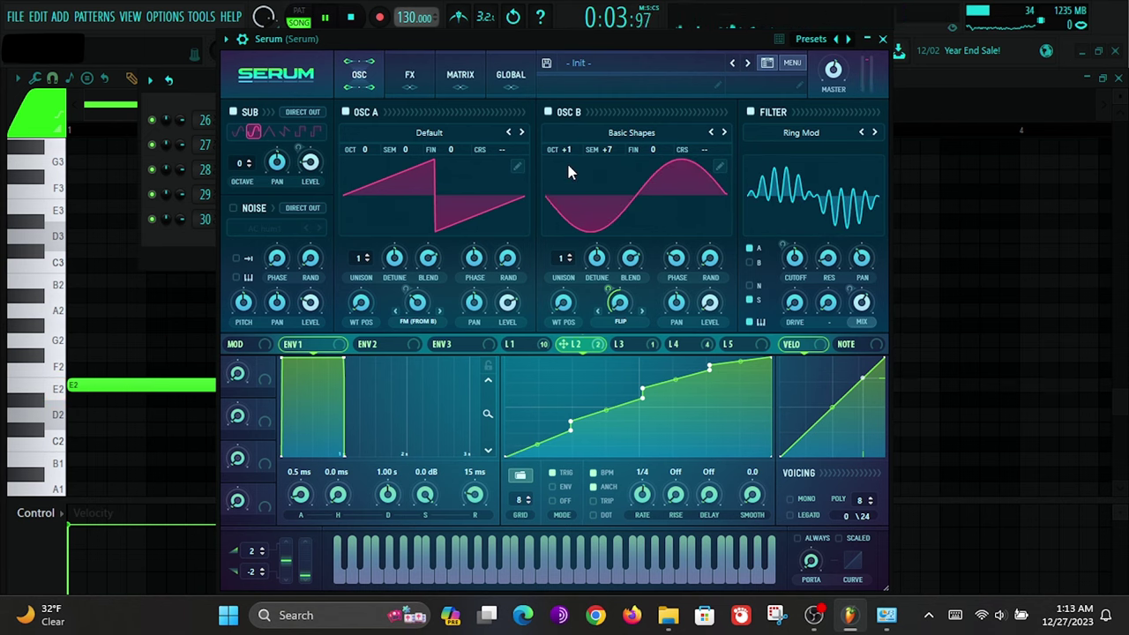